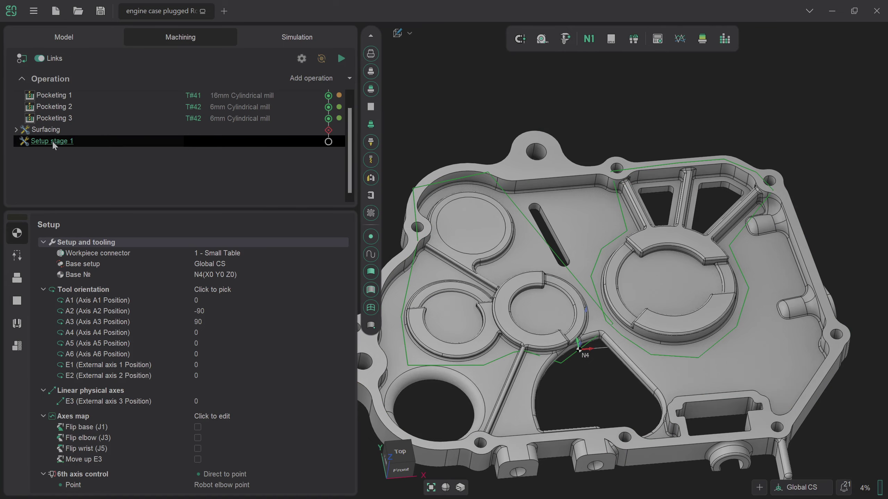
- Rename the new setup stage below Surfacing as Finishing
{"action": "key", "text": "ctrl+r"}
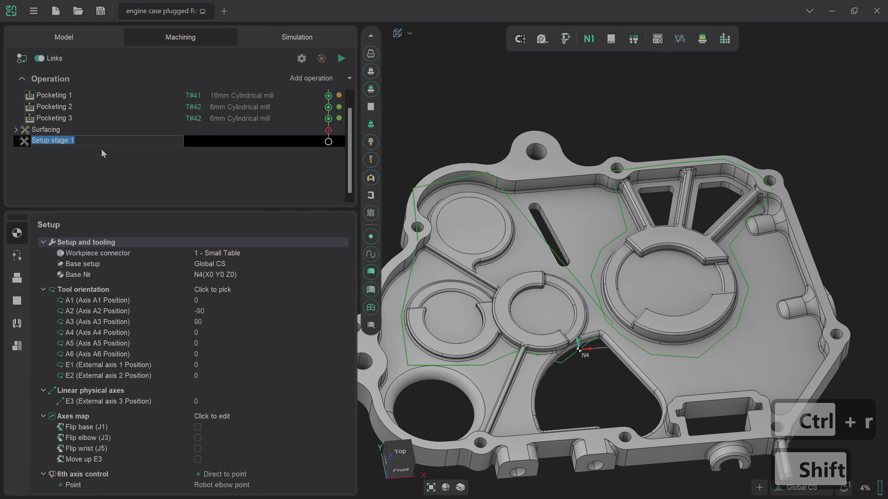
{"action": "type", "text": "Finishing"}
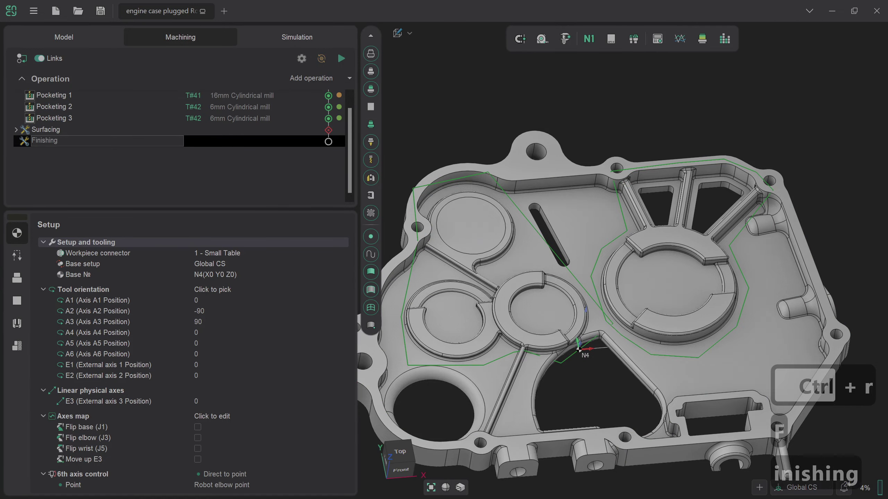
{"action": "key", "text": "Return"}
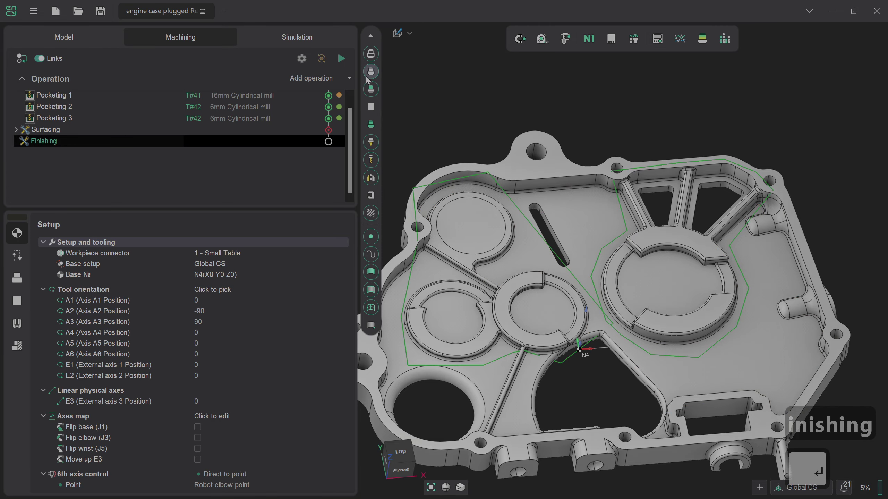
- Add a 3D contouring operation from the 3D entry group to the Finishing stage
{"action": "left_click", "coordinate": [349, 80]}
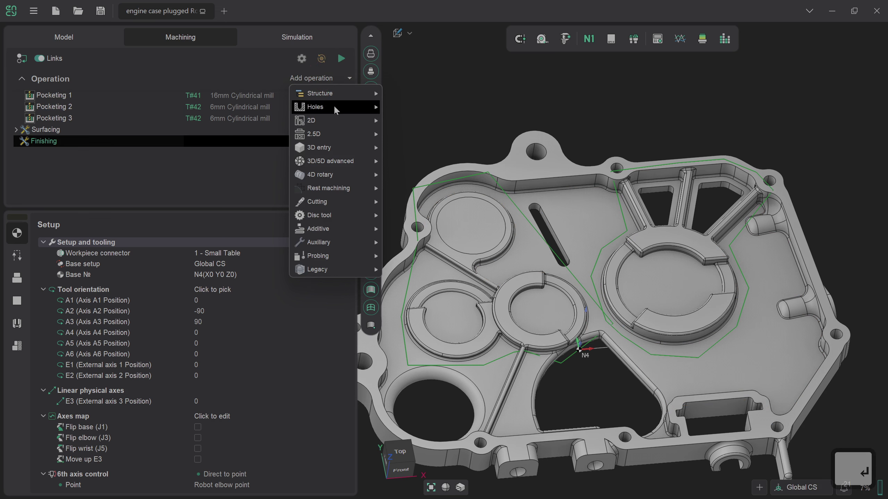
{"action": "mouse_move", "coordinate": [336, 143]}
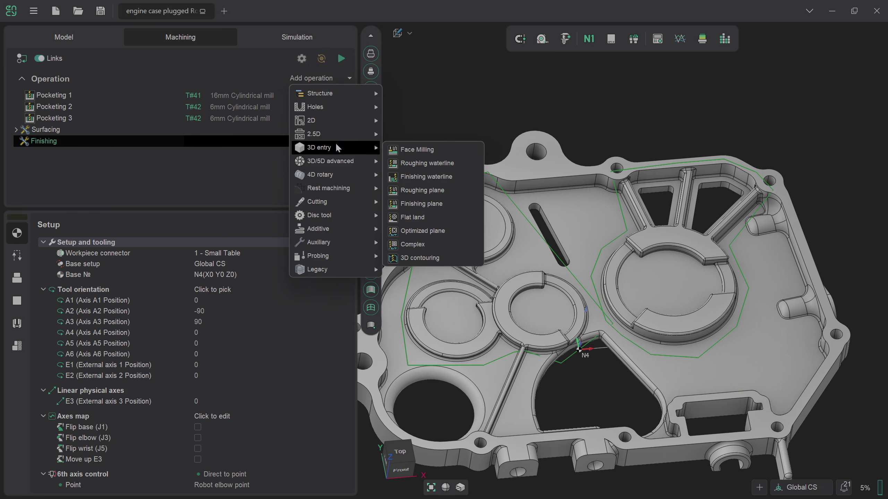
{"action": "left_click", "coordinate": [437, 261]}
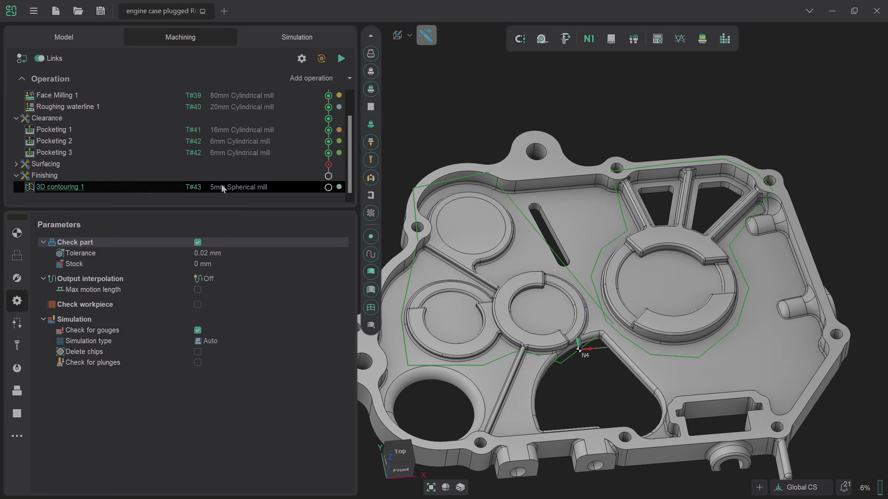
- Select the pocket floor edge along the base of the curved outer wall, beside the upper diagonal rib
{"action": "scroll", "coordinate": [445, 241], "scroll_direction": "up", "scroll_amount": 5}
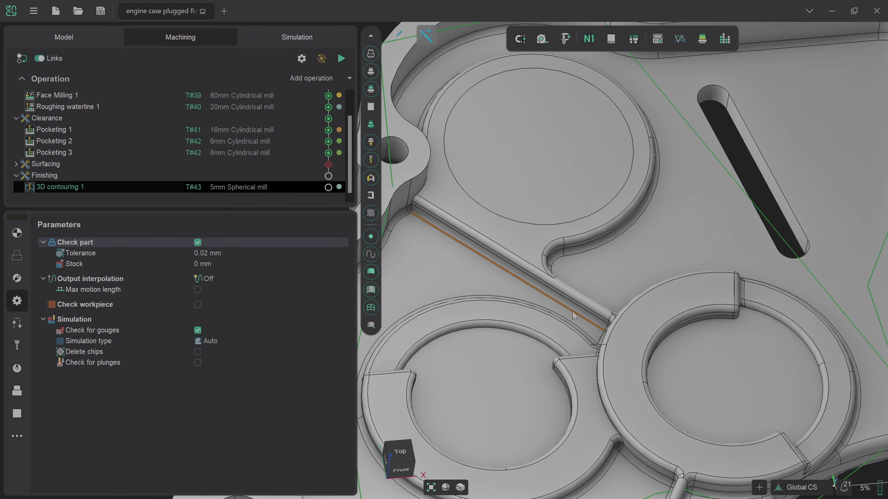
{"action": "scroll", "coordinate": [594, 300], "scroll_direction": "down", "scroll_amount": 5}
{"action": "scroll", "coordinate": [458, 246], "scroll_direction": "up", "scroll_amount": 8}
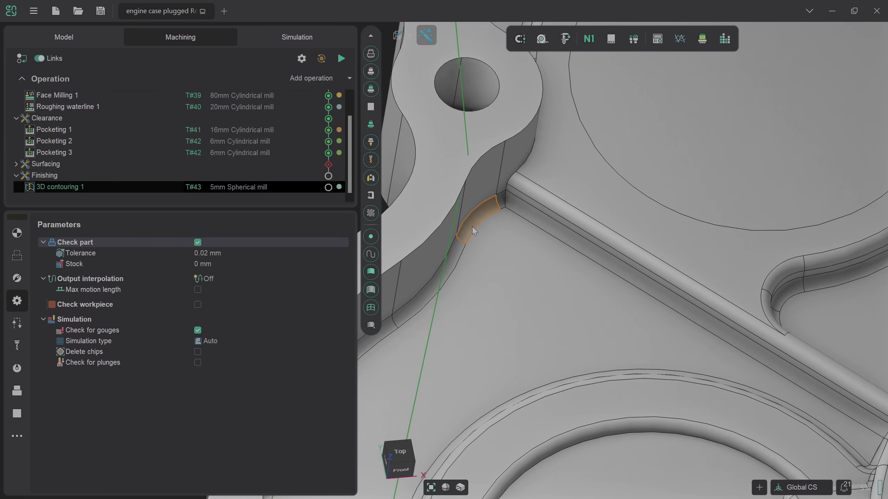
{"action": "scroll", "coordinate": [511, 234], "scroll_direction": "down", "scroll_amount": 6}
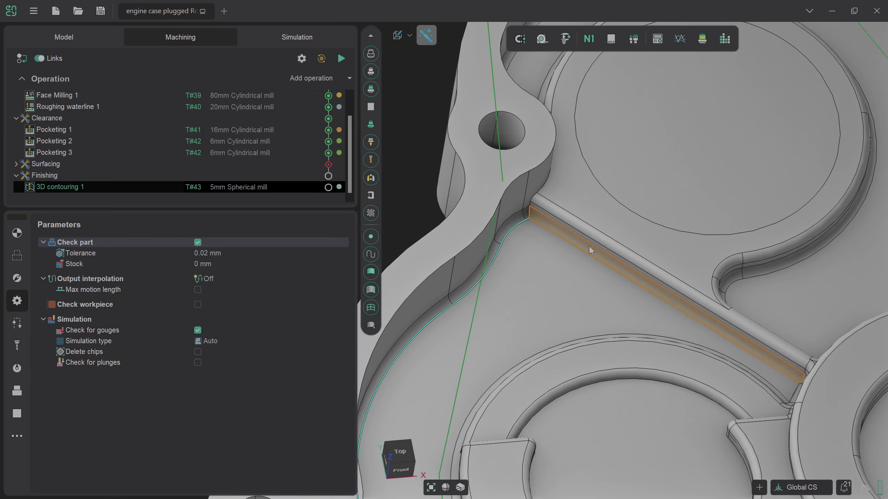
{"action": "middle_click_drag", "start_coordinate": [549, 372], "coordinate": [542, 431]}
{"action": "scroll", "coordinate": [534, 459], "scroll_direction": "up", "scroll_amount": 3}
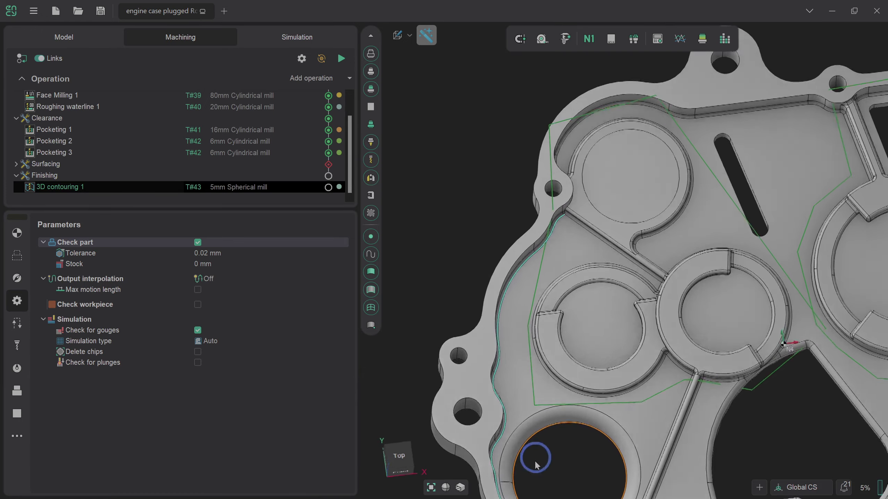
{"action": "scroll", "coordinate": [625, 421], "scroll_direction": "down", "scroll_amount": 4}
{"action": "scroll", "coordinate": [625, 422], "scroll_direction": "up", "scroll_amount": 8}
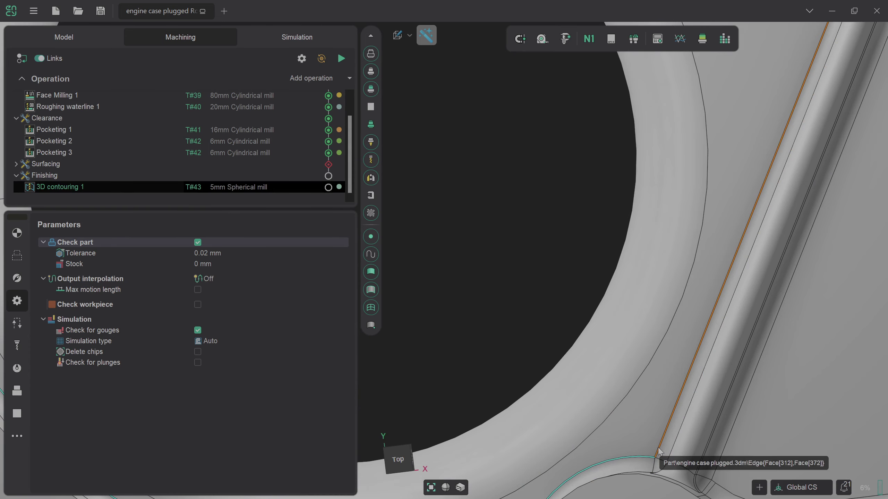
- Extend the selection along the lower diagonal rib's base and the pocket floor edge between that rib and the left ring
{"action": "key", "text": "shift"}
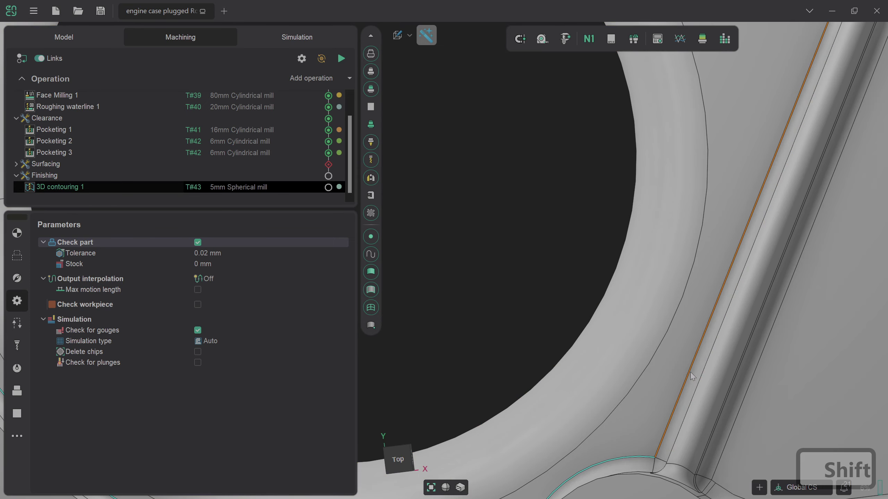
{"action": "scroll", "coordinate": [692, 376], "scroll_direction": "down", "scroll_amount": 6}
{"action": "middle_click_drag", "start_coordinate": [726, 198], "coordinate": [704, 234], "text": "shift"}
{"action": "scroll", "coordinate": [704, 233], "scroll_direction": "up", "scroll_amount": 6}
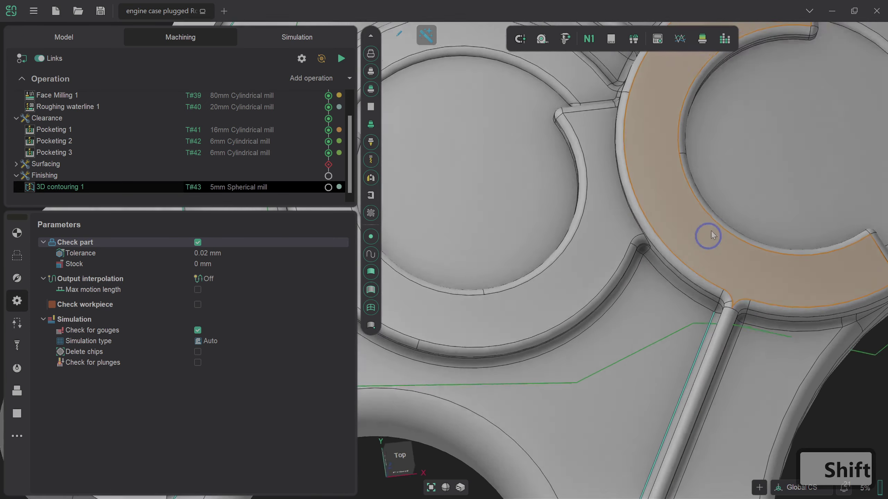
{"action": "left_click", "coordinate": [638, 302], "text": "shift"}
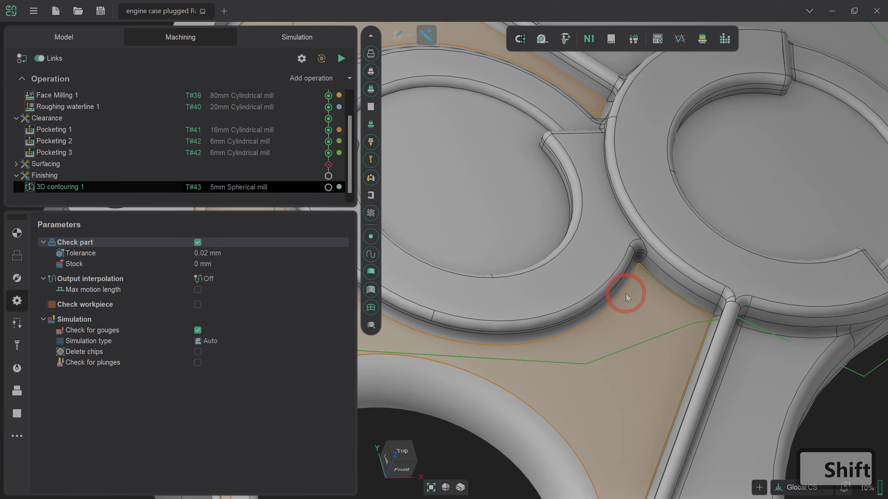
- Extend the selection around the left ring's outer base and across to the upper diagonal rib's base
{"action": "scroll", "coordinate": [624, 291], "scroll_direction": "down", "scroll_amount": 5}
{"action": "scroll", "coordinate": [546, 274], "scroll_direction": "up", "scroll_amount": 8}
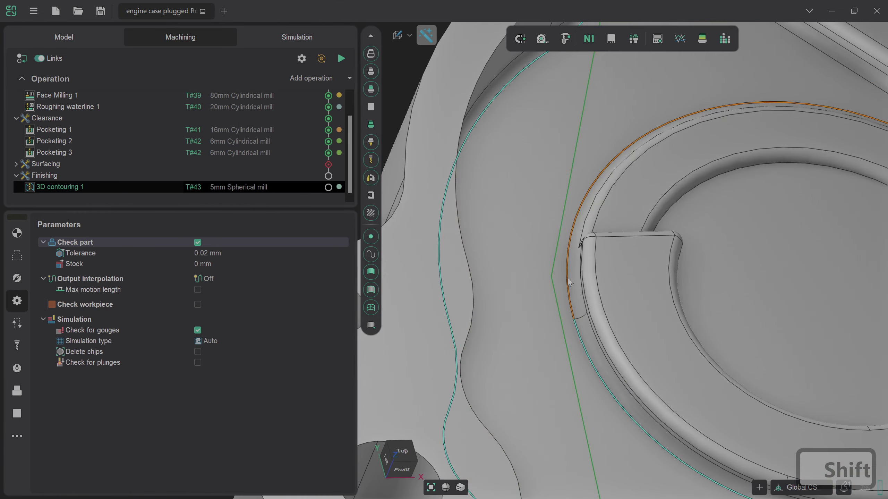
{"action": "scroll", "coordinate": [556, 284], "scroll_direction": "down", "scroll_amount": 5}
{"action": "scroll", "coordinate": [691, 233], "scroll_direction": "up", "scroll_amount": 8}
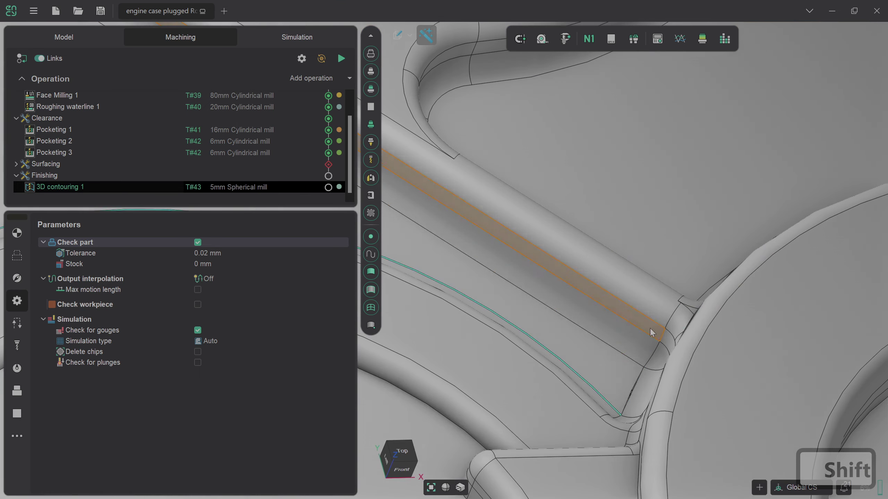
{"action": "left_click", "coordinate": [631, 379], "text": "shift"}
{"action": "scroll", "coordinate": [632, 365], "scroll_direction": "down", "scroll_amount": 2}
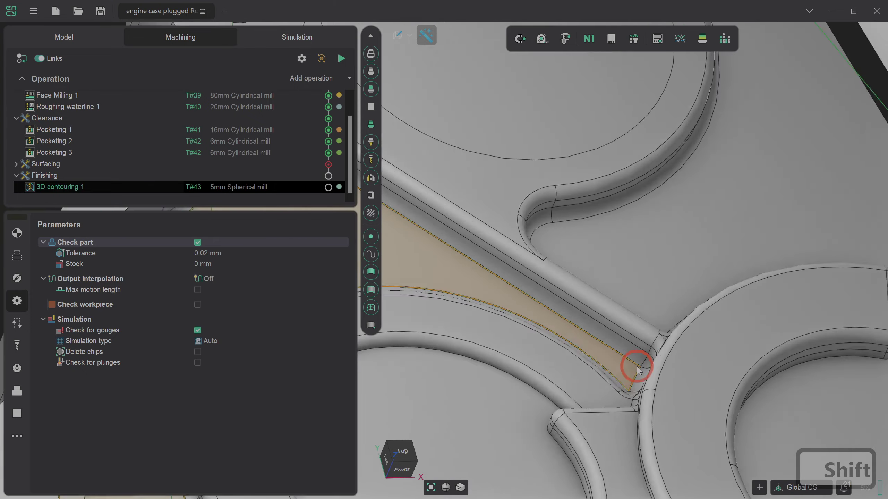
{"action": "scroll", "coordinate": [637, 370], "scroll_direction": "down", "scroll_amount": 5}
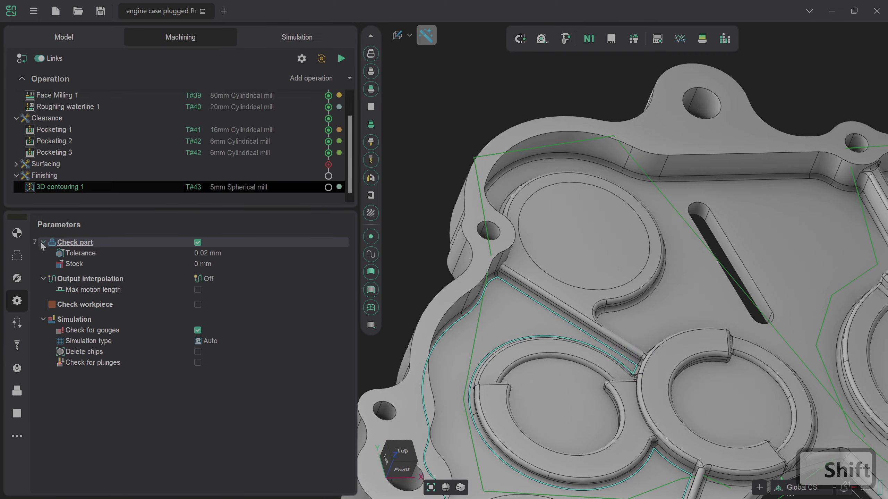
- Assign the selected edge chain as the contouring operation's curve and check its path along the ribs and left ring
{"action": "left_click", "coordinate": [17, 259]}
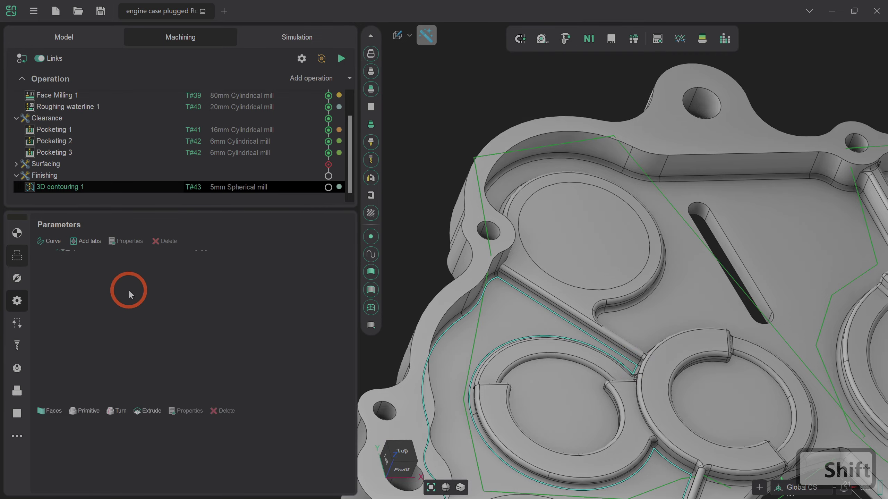
{"action": "left_click", "coordinate": [56, 242]}
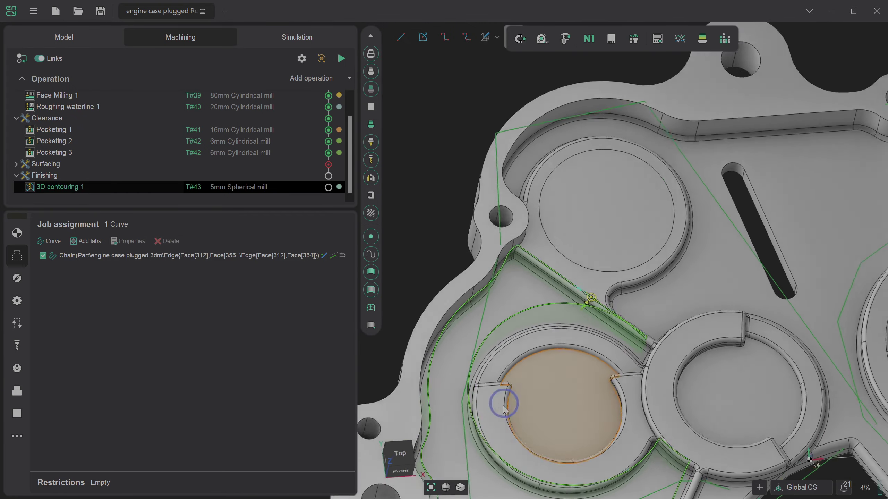
{"action": "middle_click_drag", "start_coordinate": [503, 405], "coordinate": [505, 425]}
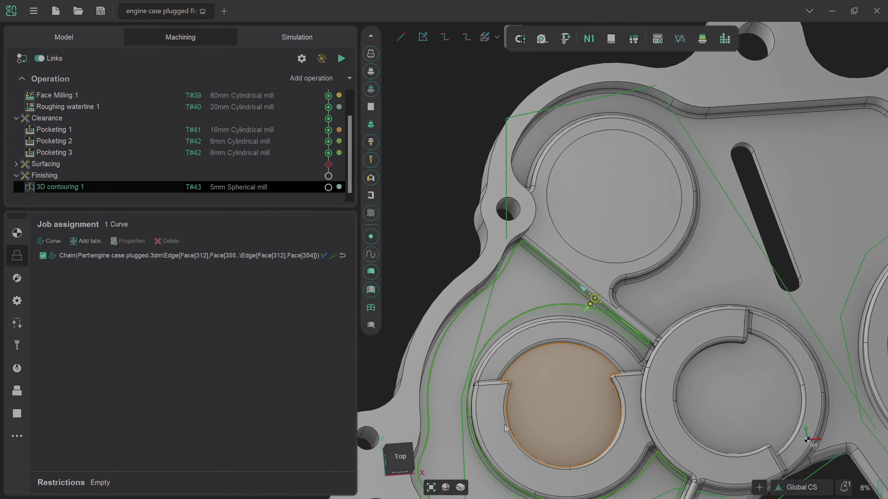
{"action": "left_click", "coordinate": [333, 257]}
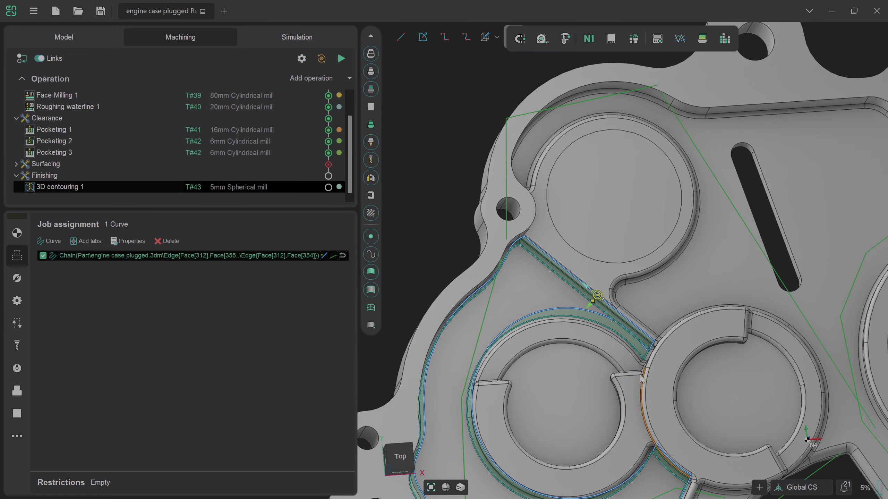
{"action": "right_click_drag", "start_coordinate": [610, 384], "coordinate": [616, 388]}
{"action": "scroll", "coordinate": [621, 379], "scroll_direction": "up", "scroll_amount": 5}
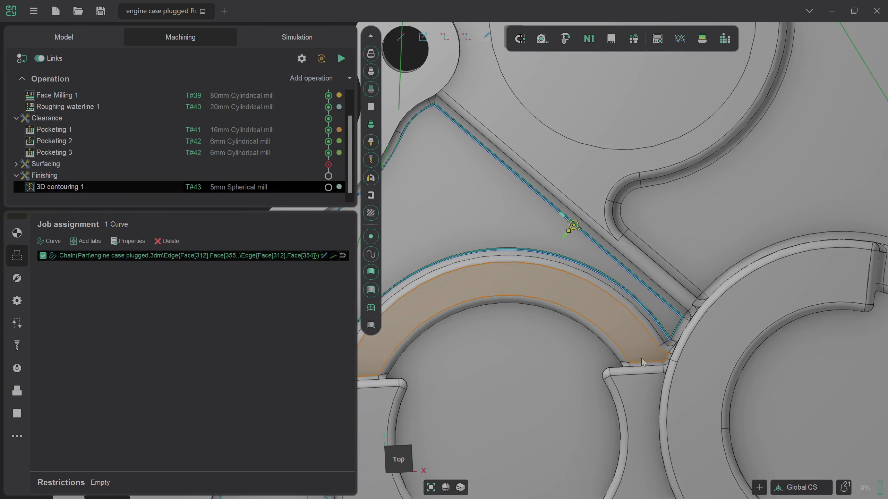
{"action": "scroll", "coordinate": [656, 325], "scroll_direction": "down", "scroll_amount": 6}
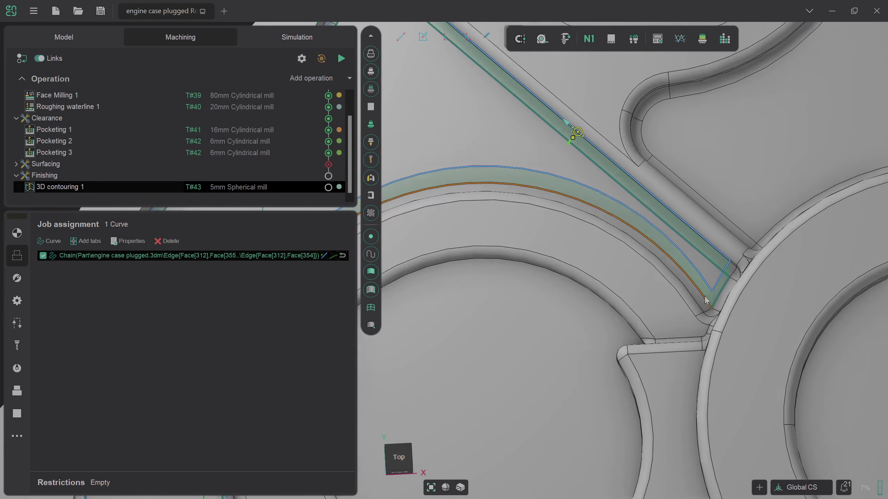
{"action": "scroll", "coordinate": [694, 315], "scroll_direction": "up", "scroll_amount": 4}
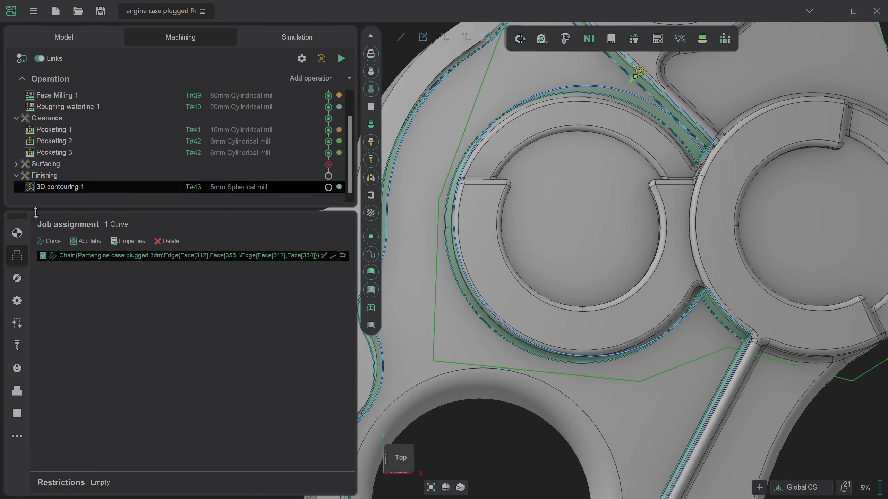
- Set the contouring operation's 6th axis control to Fixed vector
{"action": "left_click", "coordinate": [18, 231]}
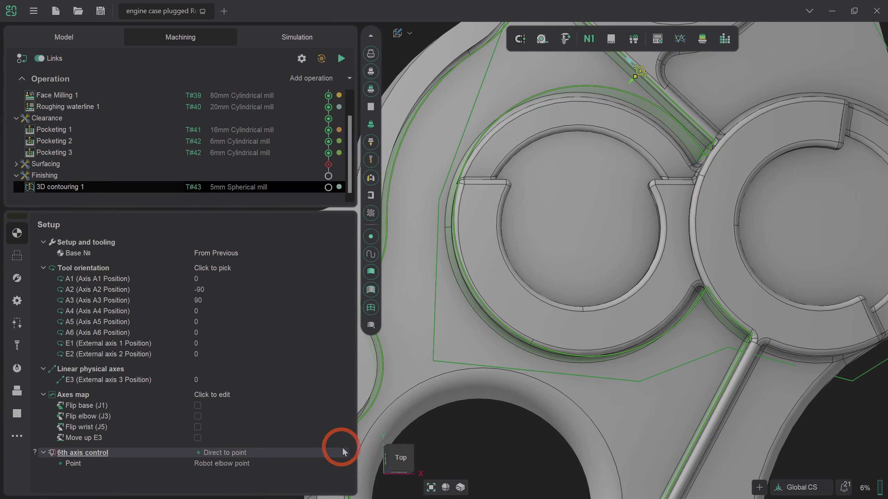
{"action": "left_click", "coordinate": [344, 453]}
{"action": "left_click", "coordinate": [244, 473]}
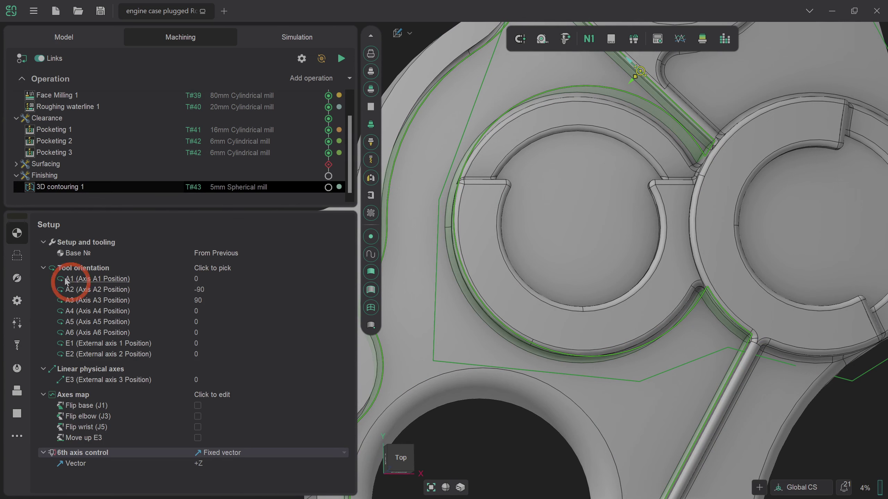
- Generate the toolpath for the 3D contouring operation from its assigned curve
{"action": "left_click", "coordinate": [14, 259]}
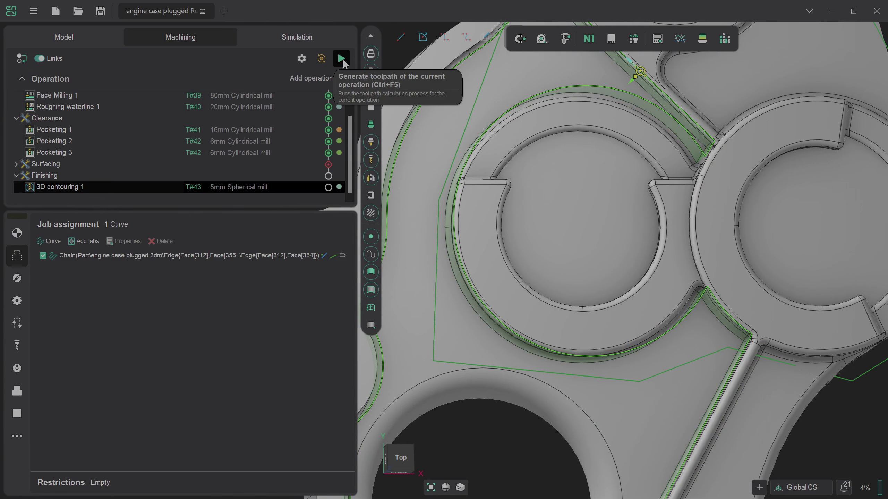
{"action": "scroll", "coordinate": [631, 190], "scroll_direction": "down", "scroll_amount": 2}
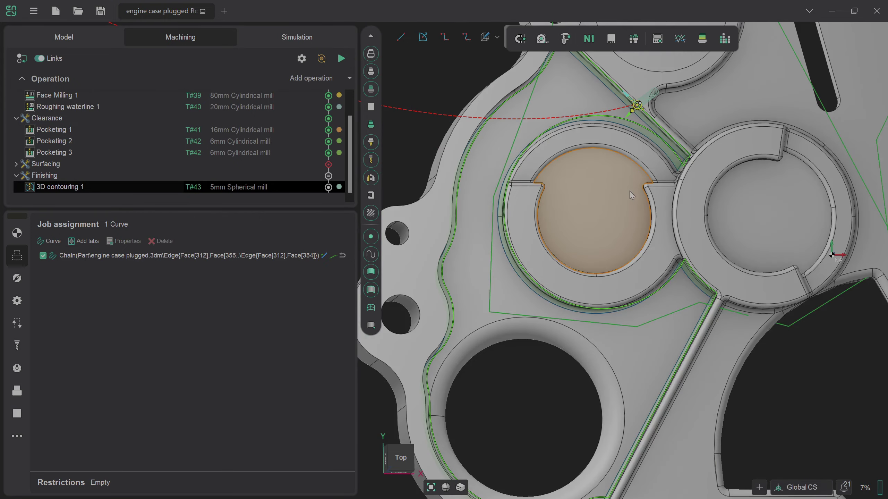
{"action": "middle_click_drag", "start_coordinate": [630, 190], "coordinate": [609, 171]}
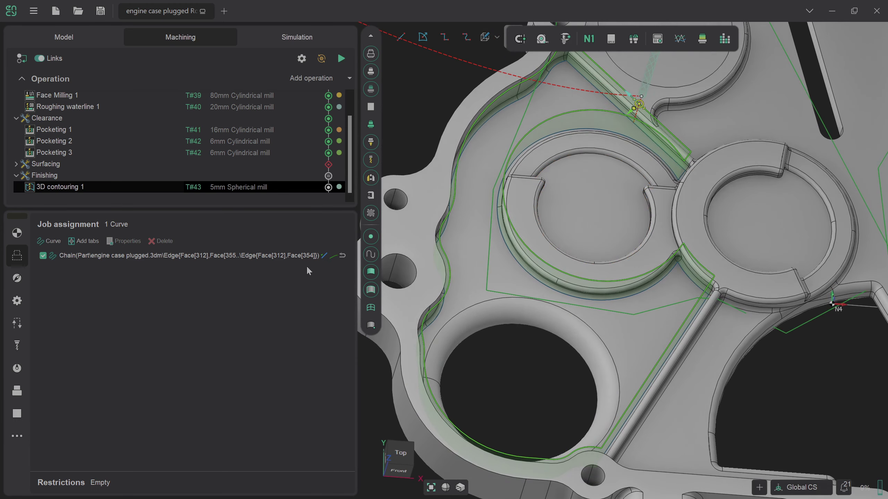
- Build the robot's axes map and graph in the redundant axes optimizer, and update the contouring toolpath with it
{"action": "left_click", "coordinate": [24, 232]}
{"action": "left_click", "coordinate": [233, 395]}
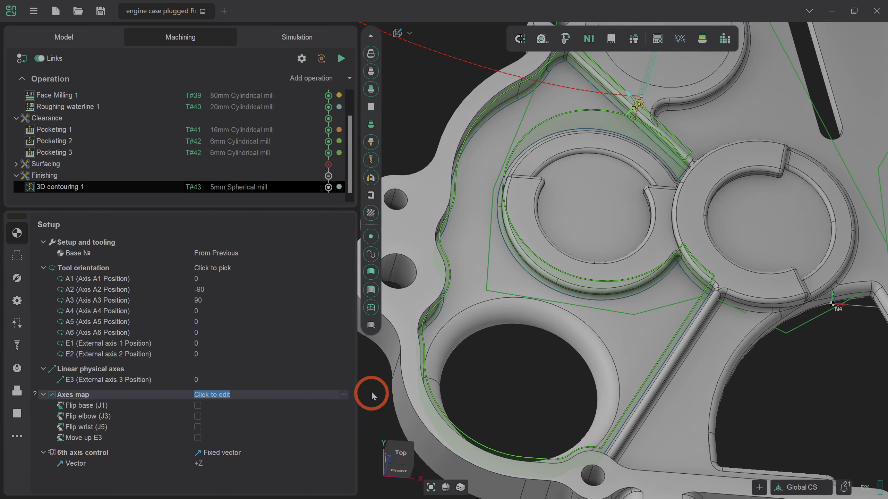
{"action": "left_click", "coordinate": [63, 419]}
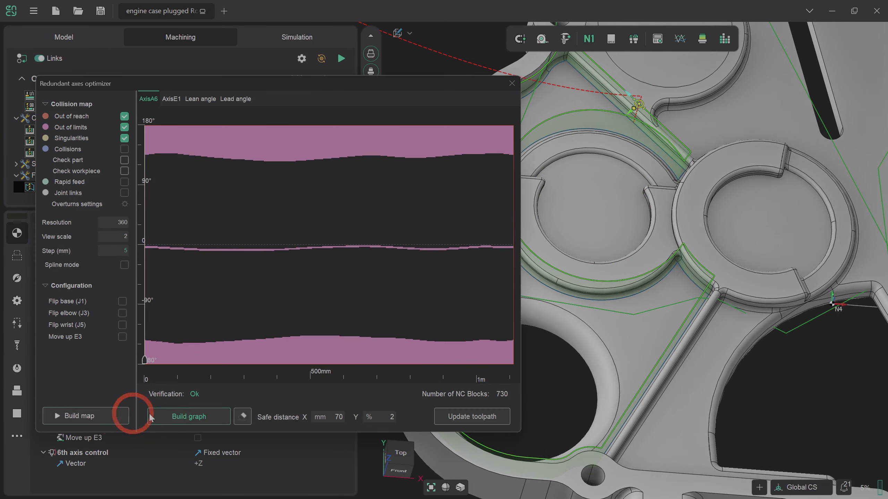
{"action": "left_click", "coordinate": [198, 423]}
{"action": "left_click", "coordinate": [473, 416]}
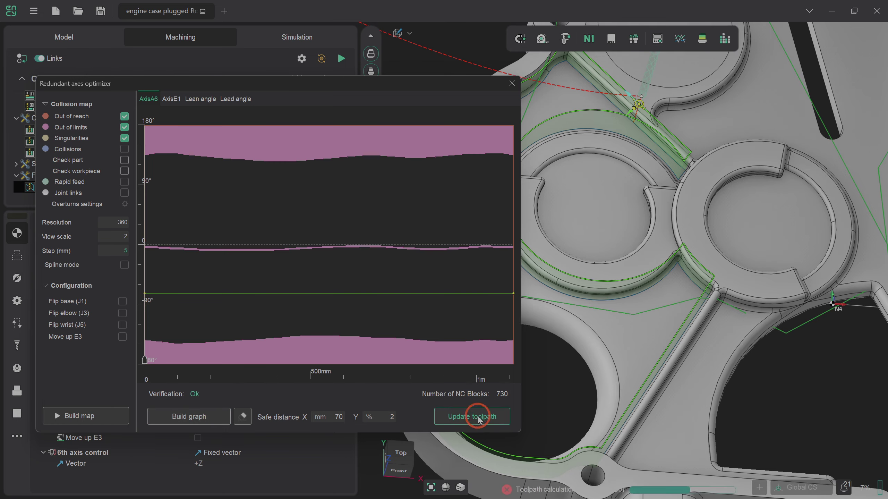
{"action": "left_click", "coordinate": [471, 125]}
{"action": "left_click", "coordinate": [506, 88]}
- Simulate the 3D contouring operation and examine the machined edges around the left ring and ribs
{"action": "left_click", "coordinate": [335, 40]}
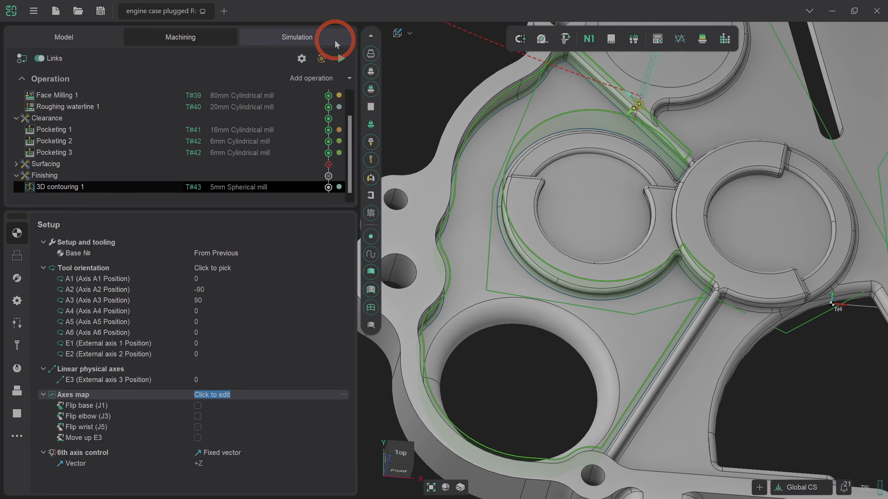
{"action": "left_click", "coordinate": [332, 36]}
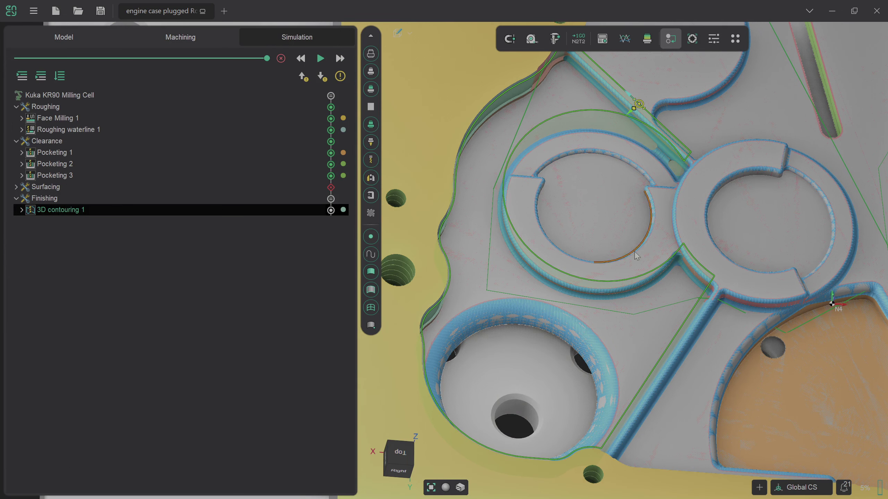
- Simulate the 3D contouring operation and examine the part comparison around the two rings and the rib junctions
{"action": "left_click", "coordinate": [318, 61]}
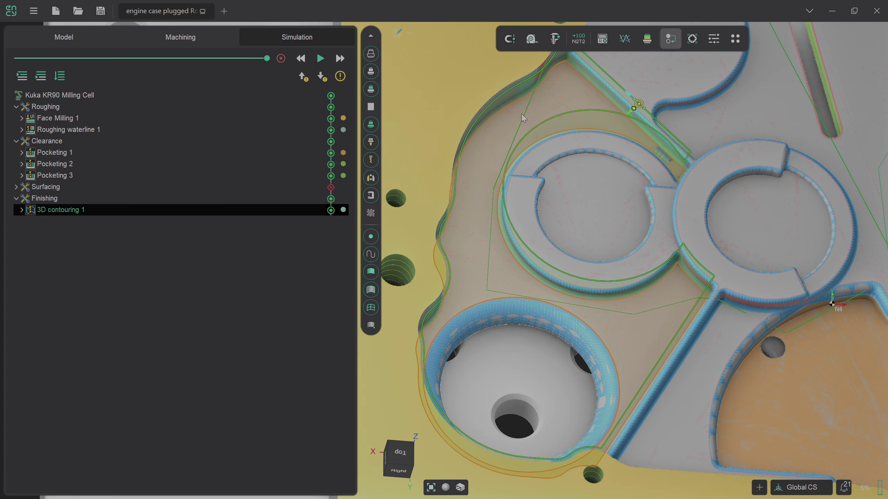
{"action": "left_click", "coordinate": [653, 40]}
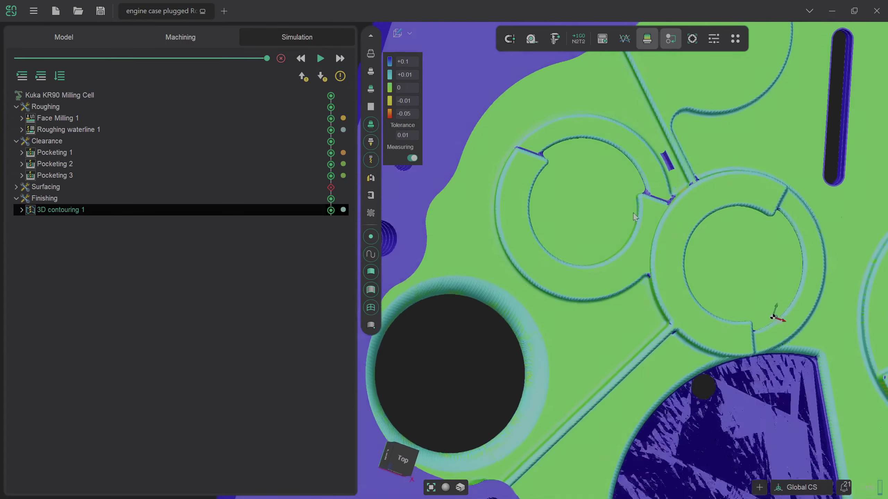
{"action": "scroll", "coordinate": [644, 179], "scroll_direction": "up", "scroll_amount": 5}
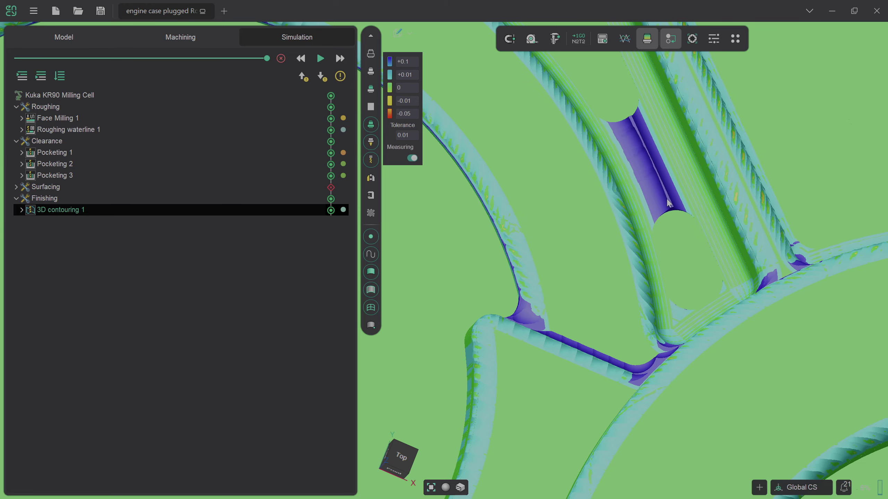
{"action": "scroll", "coordinate": [680, 195], "scroll_direction": "down", "scroll_amount": 3}
{"action": "scroll", "coordinate": [677, 192], "scroll_direction": "down", "scroll_amount": 3}
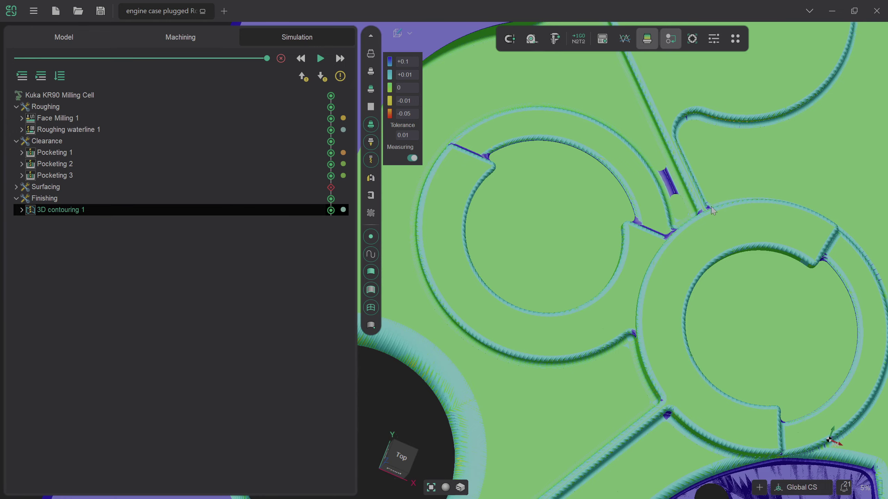
- Assign six edge chains along the engine case's inner contours to 3D contouring 1 and generate its toolpath
{"action": "left_click", "coordinate": [223, 40]}
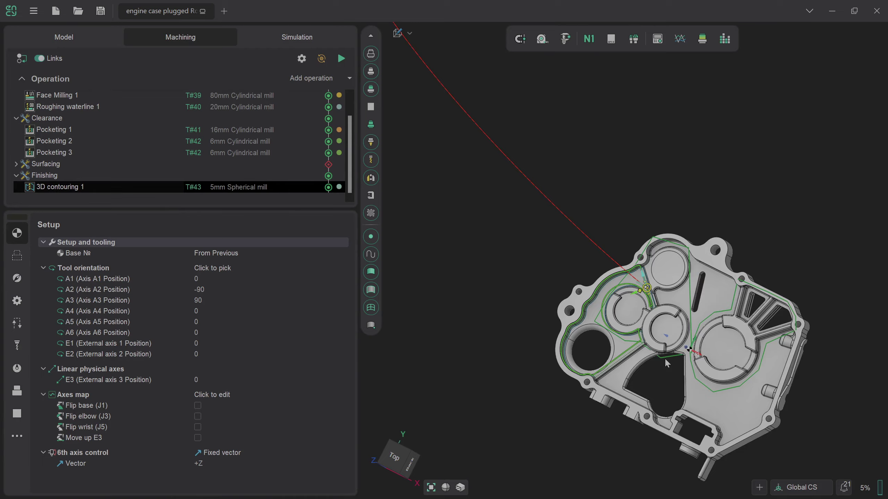
{"action": "right_click_drag", "start_coordinate": [734, 367], "coordinate": [755, 369]}
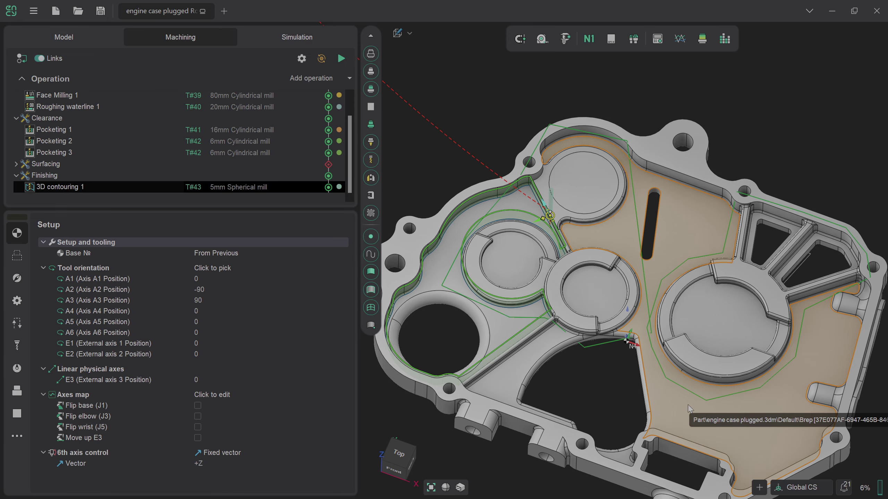
{"action": "key", "text": "alt+3"}
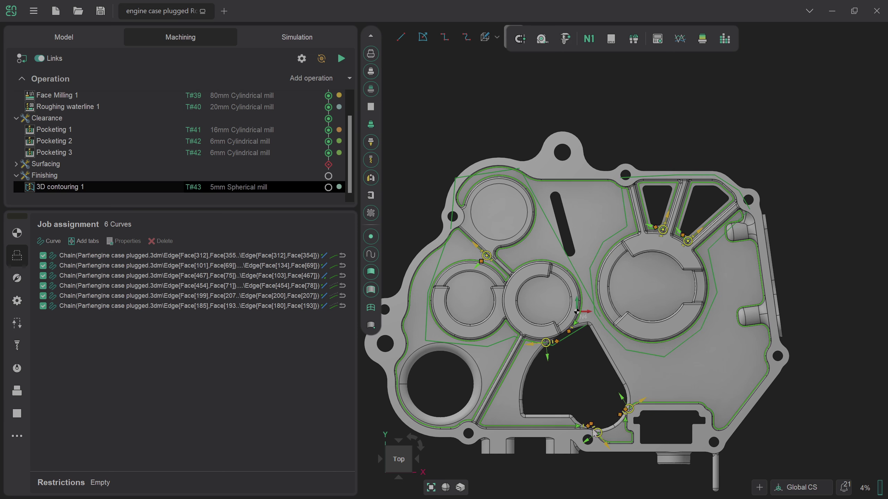
{"action": "scroll", "coordinate": [595, 433], "scroll_direction": "up", "scroll_amount": 5}
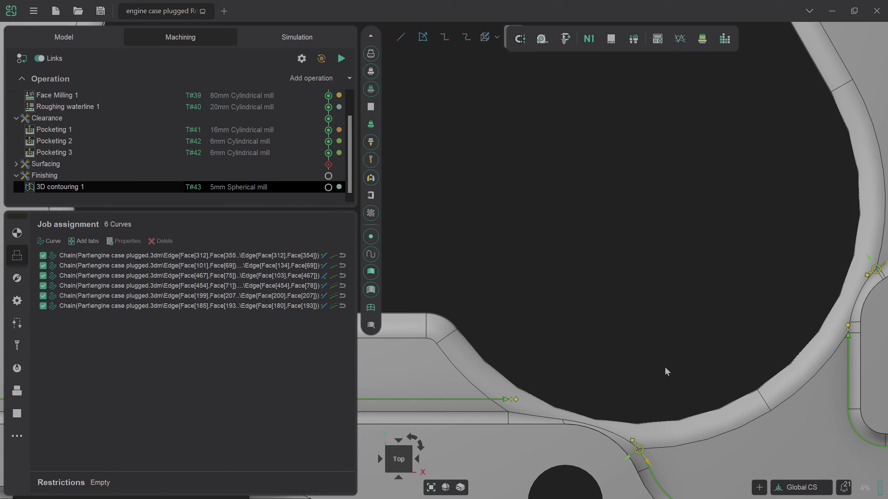
{"action": "scroll", "coordinate": [666, 371], "scroll_direction": "down", "scroll_amount": 5}
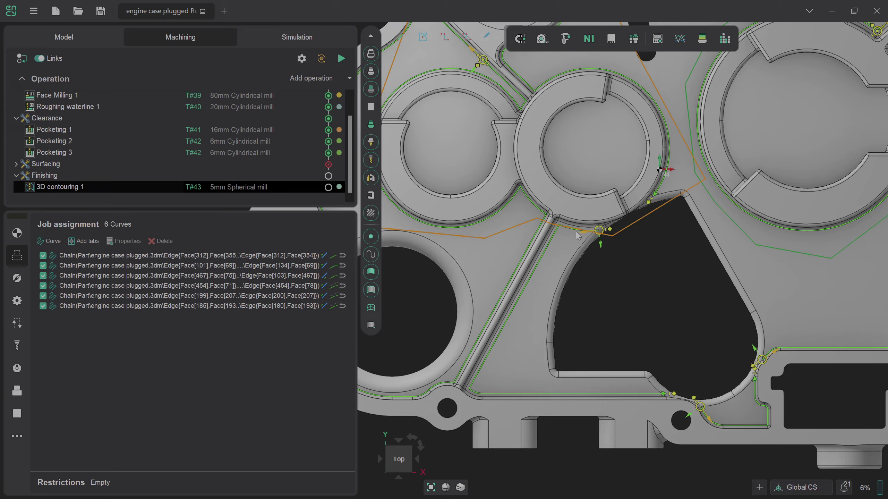
{"action": "scroll", "coordinate": [725, 325], "scroll_direction": "down", "scroll_amount": 4}
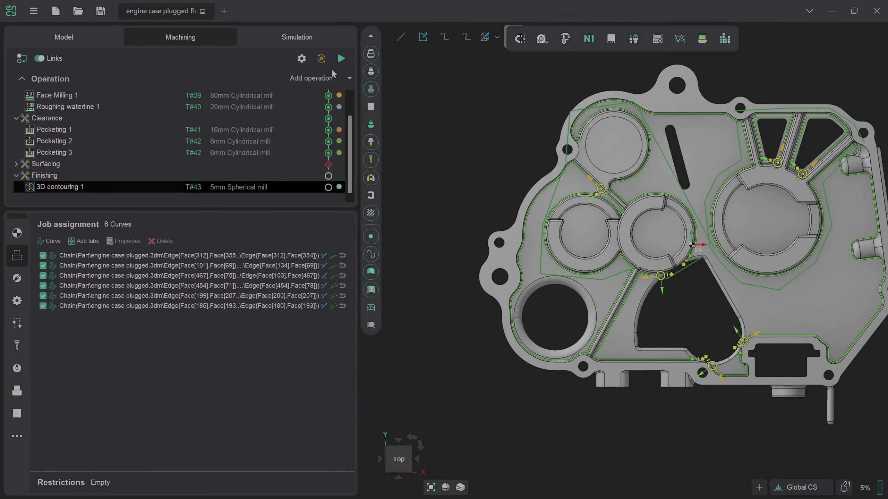
{"action": "left_click", "coordinate": [342, 59]}
{"action": "left_click", "coordinate": [328, 182]}
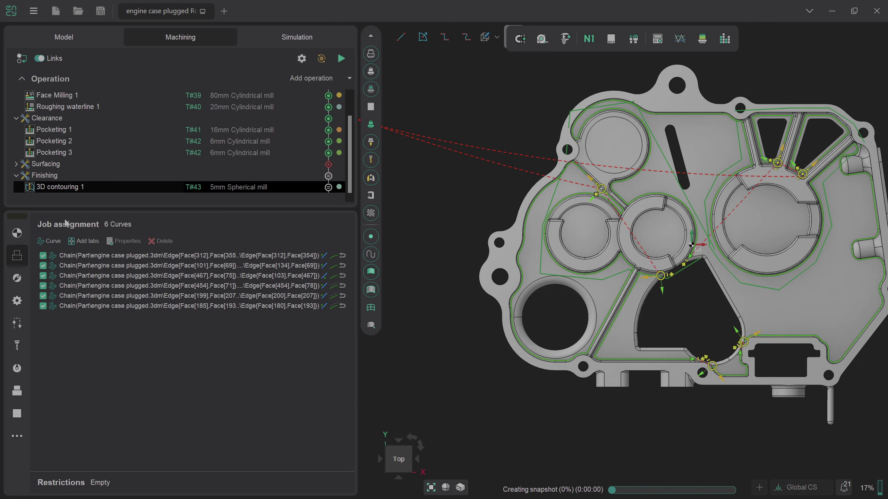
- Build the axes map and graph for the six-curve contouring job in the redundant axes optimizer, and update the toolpath
{"action": "left_click", "coordinate": [12, 240]}
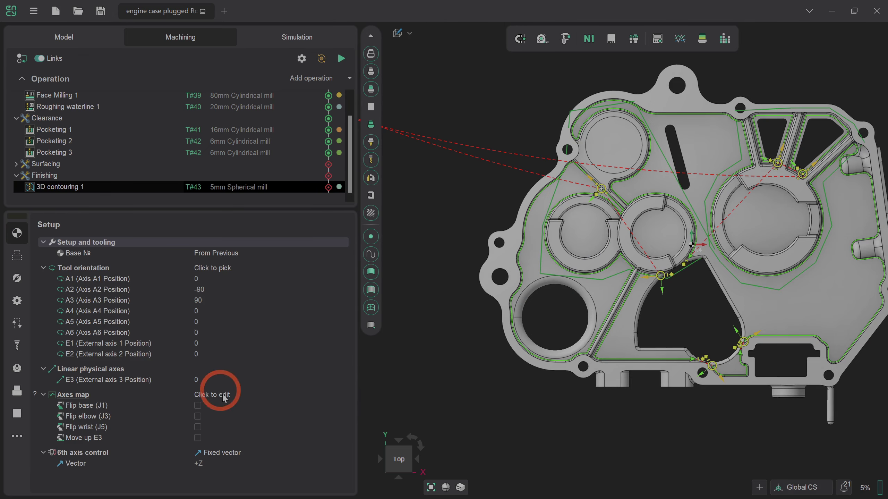
{"action": "left_click", "coordinate": [287, 395]}
{"action": "left_click", "coordinate": [343, 395]}
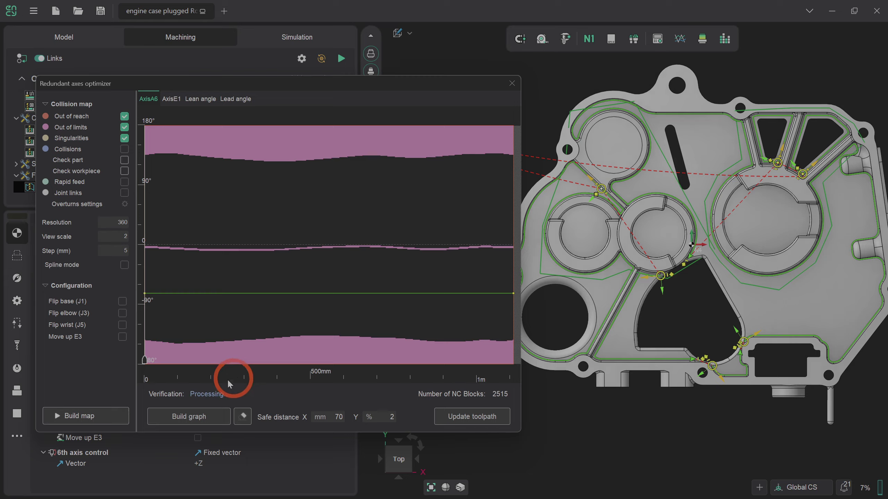
{"action": "left_click", "coordinate": [184, 423]}
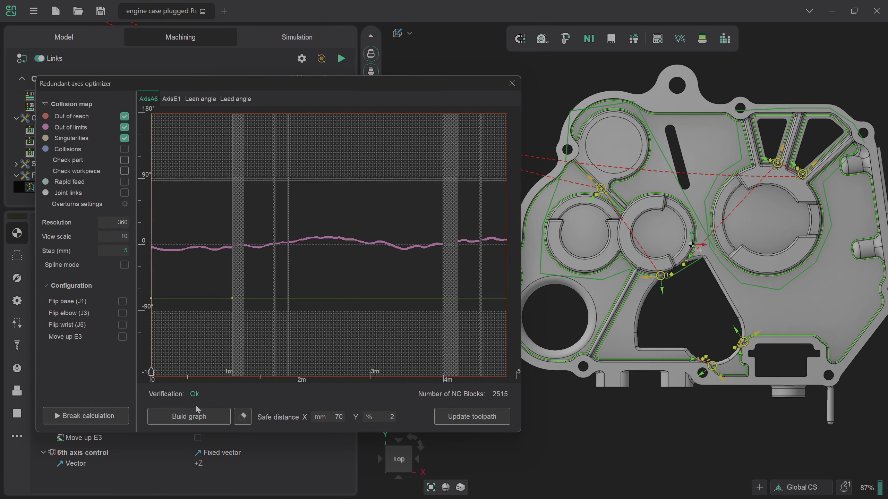
{"action": "left_click", "coordinate": [204, 417]}
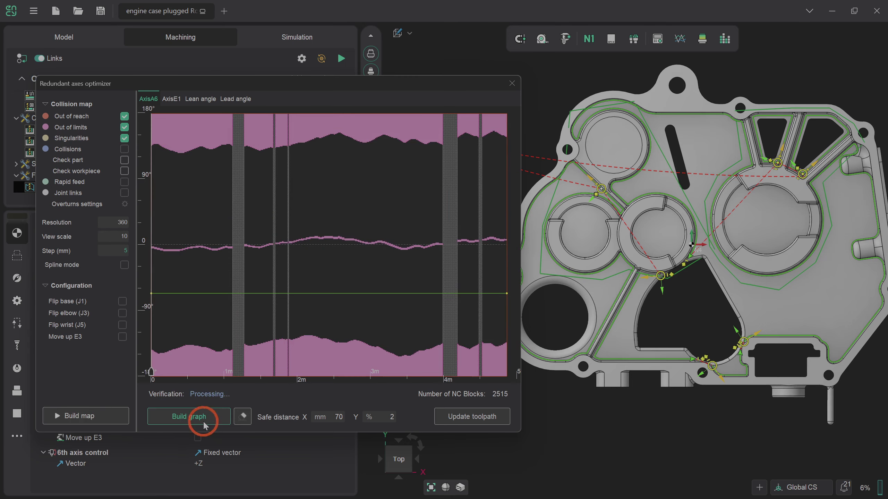
{"action": "left_click", "coordinate": [488, 421]}
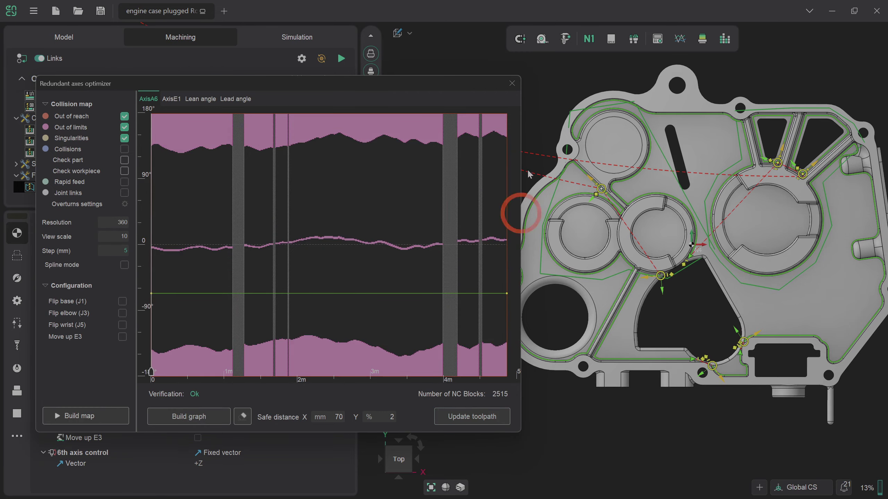
{"action": "left_click", "coordinate": [511, 83]}
- Simulate the six-curve 3D contouring operation on the whole engine case
{"action": "left_click", "coordinate": [347, 37]}
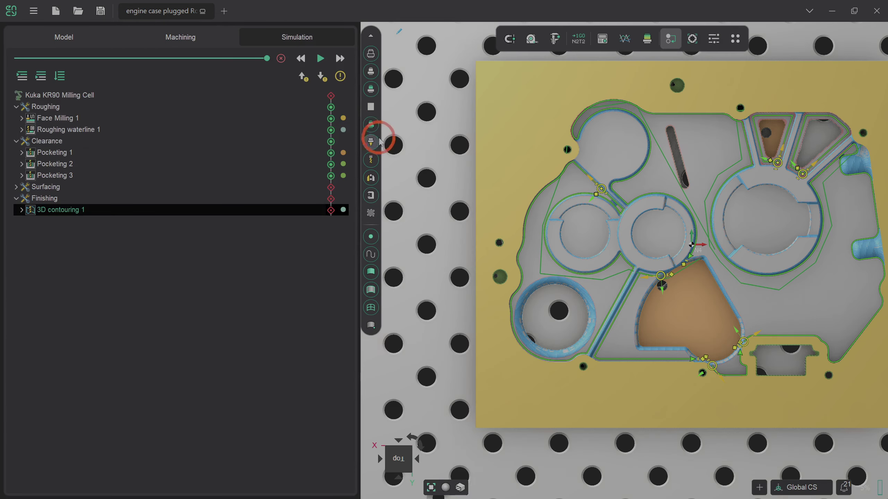
{"action": "scroll", "coordinate": [837, 222], "scroll_direction": "down", "scroll_amount": 3}
{"action": "scroll", "coordinate": [837, 222], "scroll_direction": "up", "scroll_amount": 5}
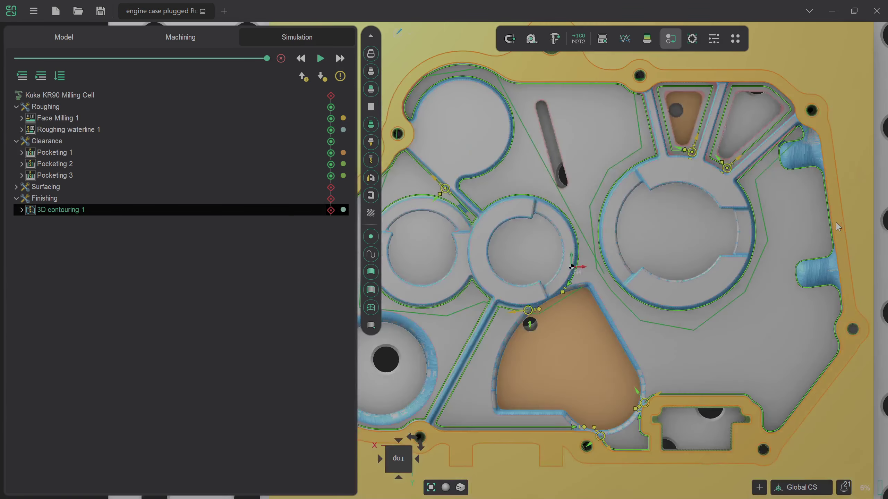
{"action": "scroll", "coordinate": [819, 221], "scroll_direction": "down", "scroll_amount": 1}
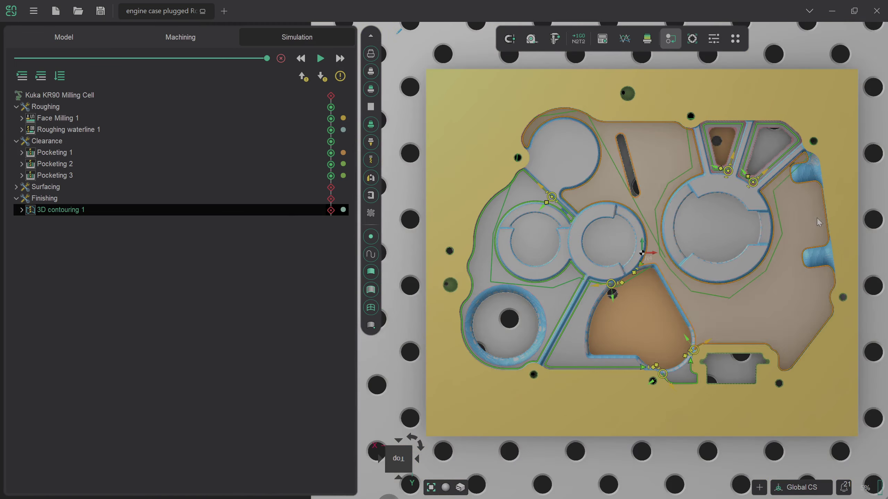
{"action": "left_click", "coordinate": [320, 58]}
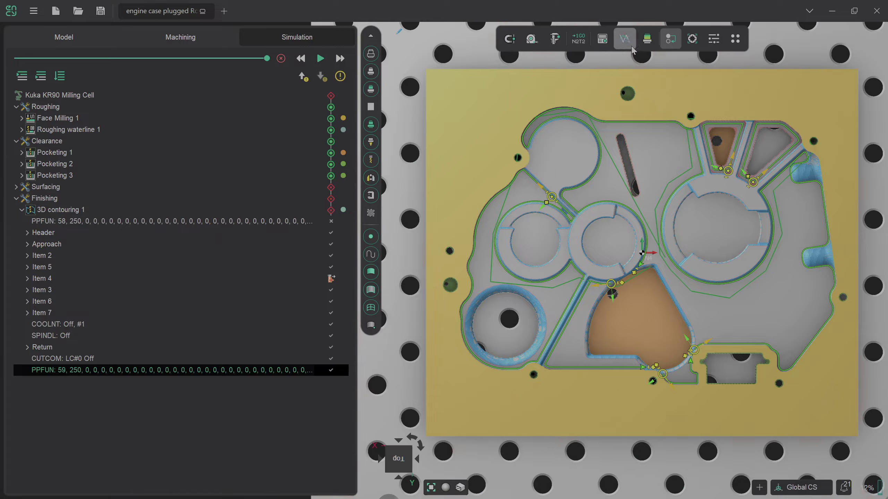
- Compare the machined stock with the part and examine the leftover material around the two triangular windows
{"action": "left_click", "coordinate": [647, 38]}
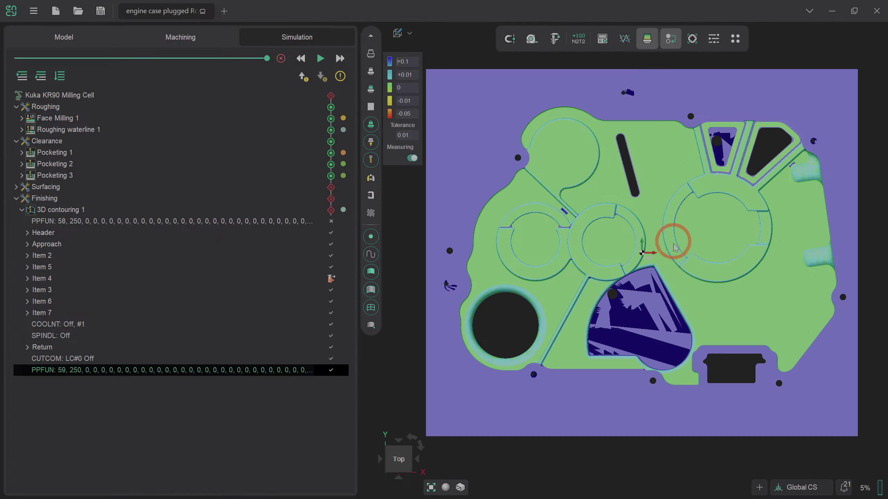
{"action": "scroll", "coordinate": [668, 235], "scroll_direction": "up", "scroll_amount": 5}
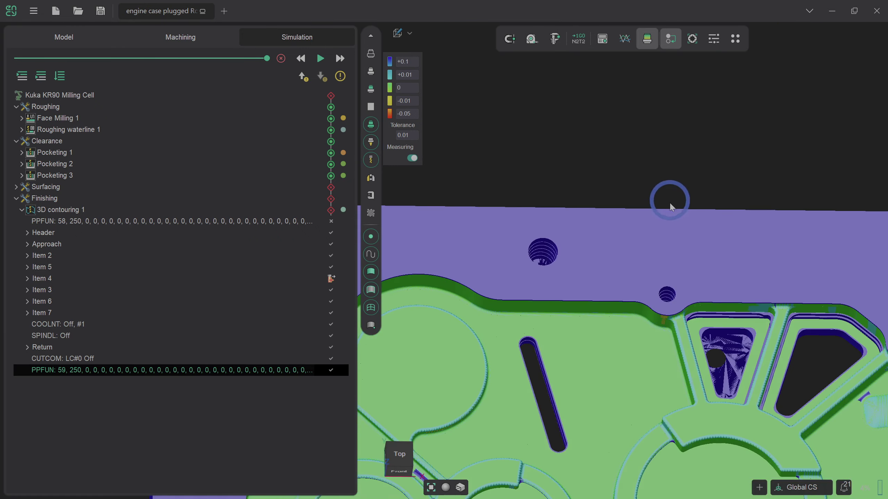
{"action": "scroll", "coordinate": [670, 204], "scroll_direction": "down", "scroll_amount": 5}
{"action": "scroll", "coordinate": [660, 404], "scroll_direction": "up", "scroll_amount": 5}
{"action": "middle_click_drag", "start_coordinate": [659, 405], "coordinate": [657, 444]}
{"action": "scroll", "coordinate": [689, 357], "scroll_direction": "down", "scroll_amount": 3}
{"action": "scroll", "coordinate": [686, 265], "scroll_direction": "up", "scroll_amount": 10}
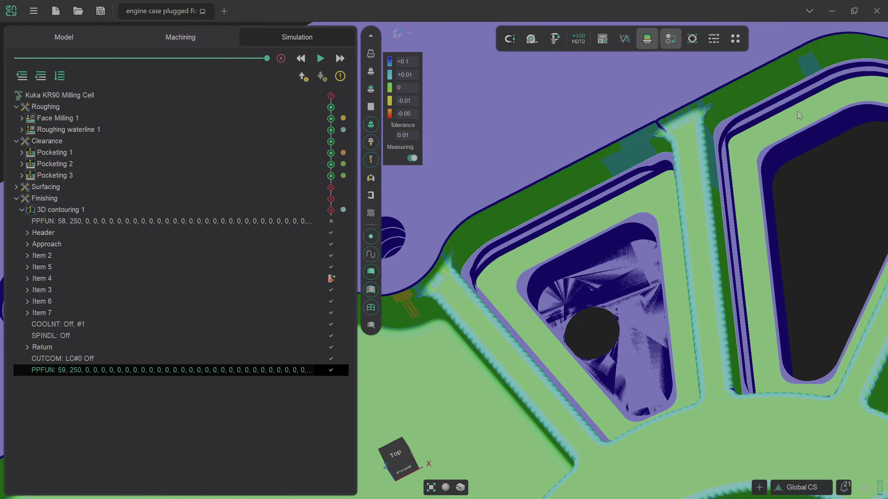
- Switch the machining side of the two edge chains around the triangular windows and regenerate the 3D contouring toolpath
{"action": "left_click", "coordinate": [201, 34]}
{"action": "middle_click_drag", "start_coordinate": [525, 276], "coordinate": [549, 289]}
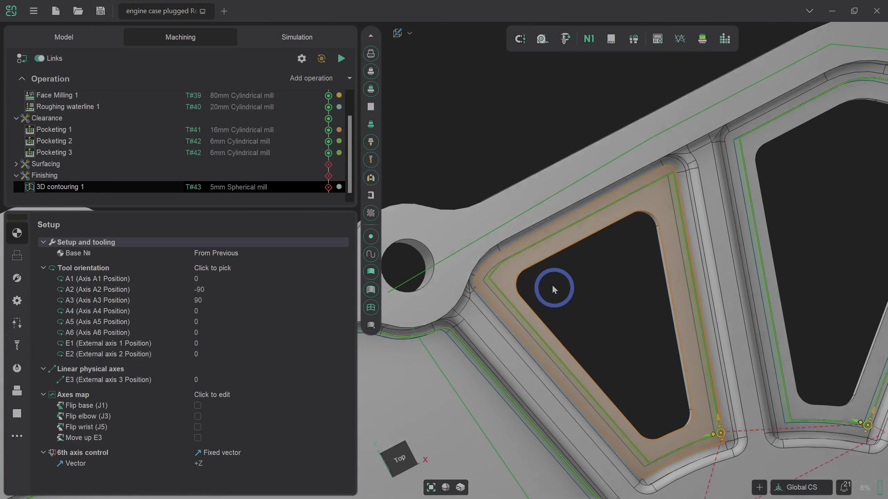
{"action": "left_click", "coordinate": [17, 255]}
{"action": "left_click", "coordinate": [189, 285]}
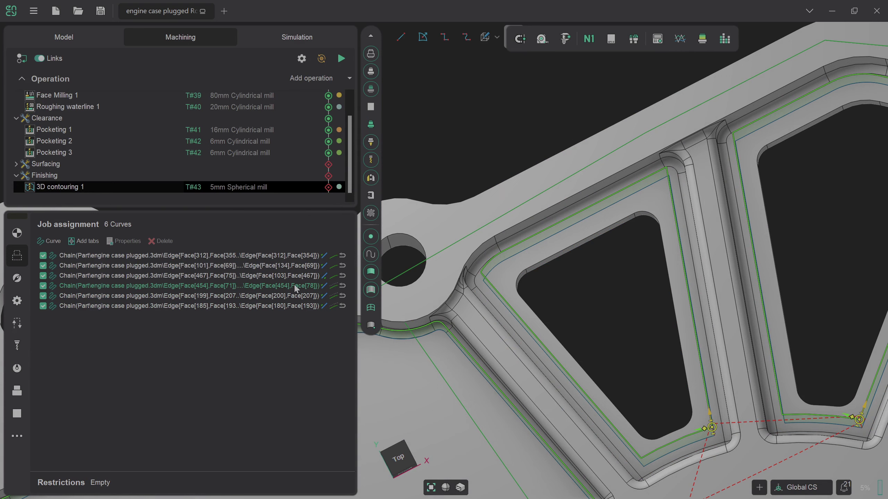
{"action": "scroll", "coordinate": [493, 303], "scroll_direction": "down", "scroll_amount": 5}
{"action": "scroll", "coordinate": [500, 248], "scroll_direction": "up", "scroll_amount": 5}
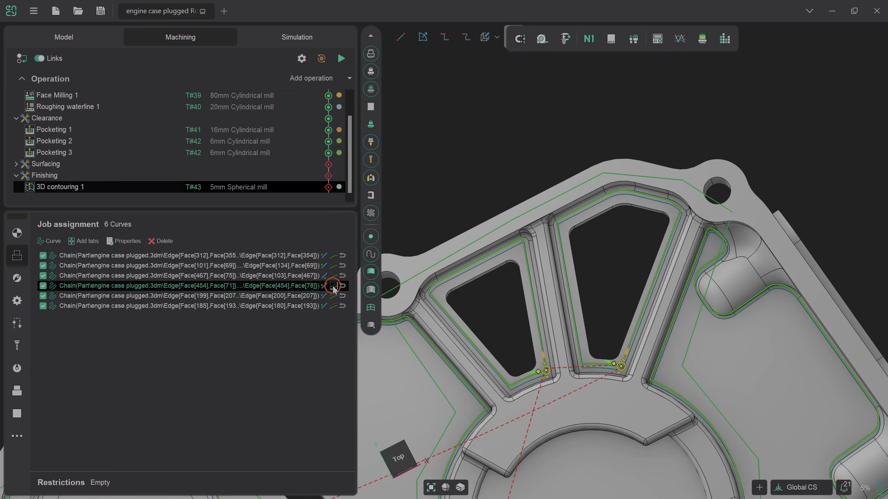
{"action": "left_click", "coordinate": [336, 306]}
{"action": "scroll", "coordinate": [561, 313], "scroll_direction": "down", "scroll_amount": 5}
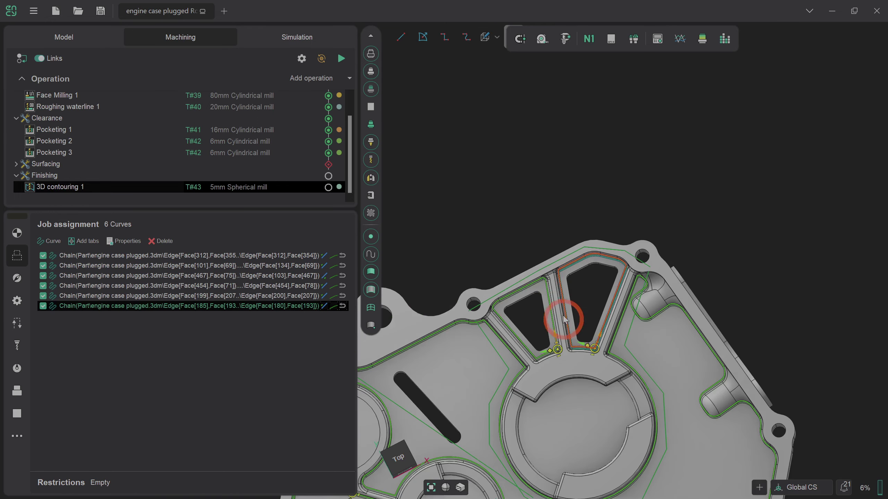
{"action": "scroll", "coordinate": [561, 313], "scroll_direction": "up", "scroll_amount": 3}
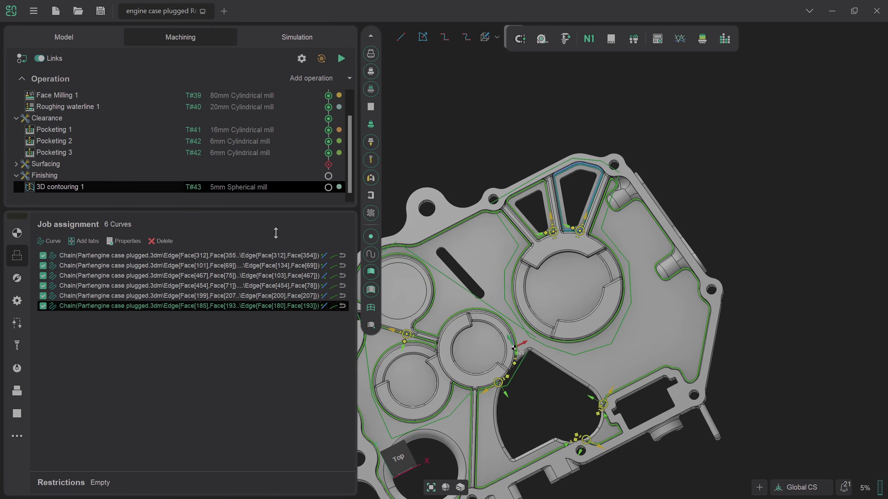
{"action": "left_click", "coordinate": [341, 58]}
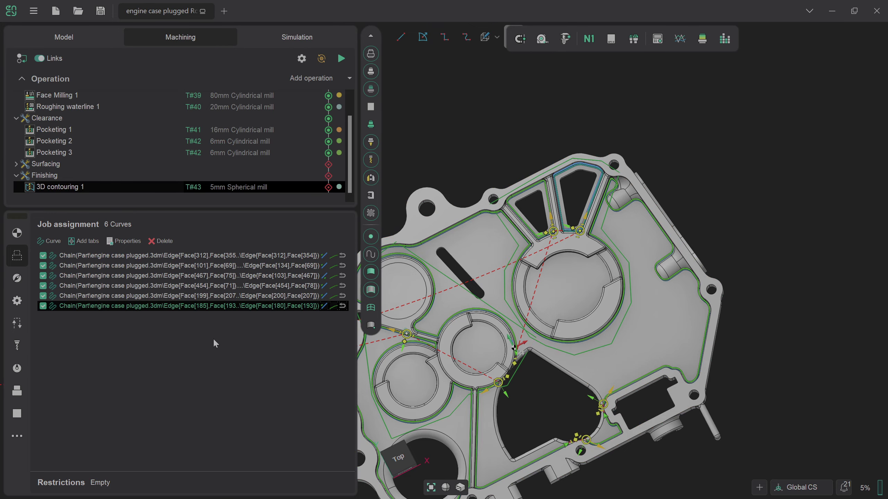
- Simulate the corrected 3D contouring operation with the engine case seen from above
{"action": "left_click", "coordinate": [320, 37]}
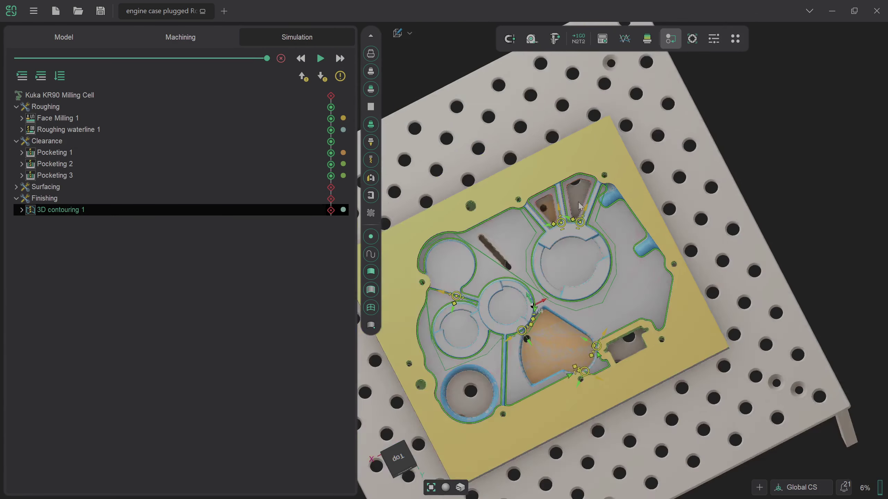
{"action": "scroll", "coordinate": [579, 206], "scroll_direction": "up", "scroll_amount": 3}
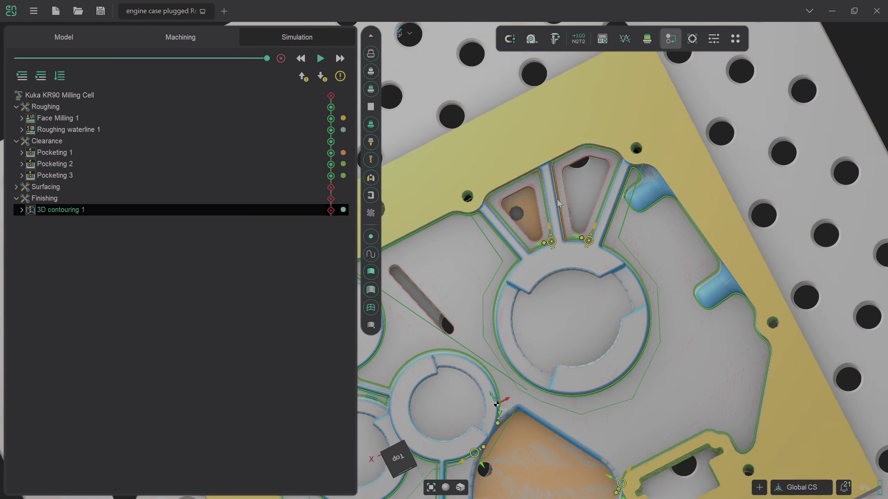
{"action": "left_click", "coordinate": [401, 456]}
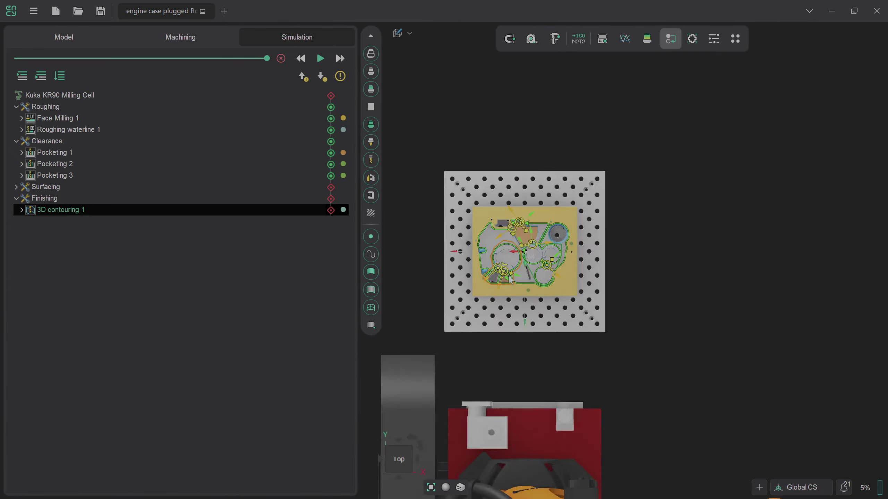
{"action": "scroll", "coordinate": [511, 280], "scroll_direction": "up", "scroll_amount": 6}
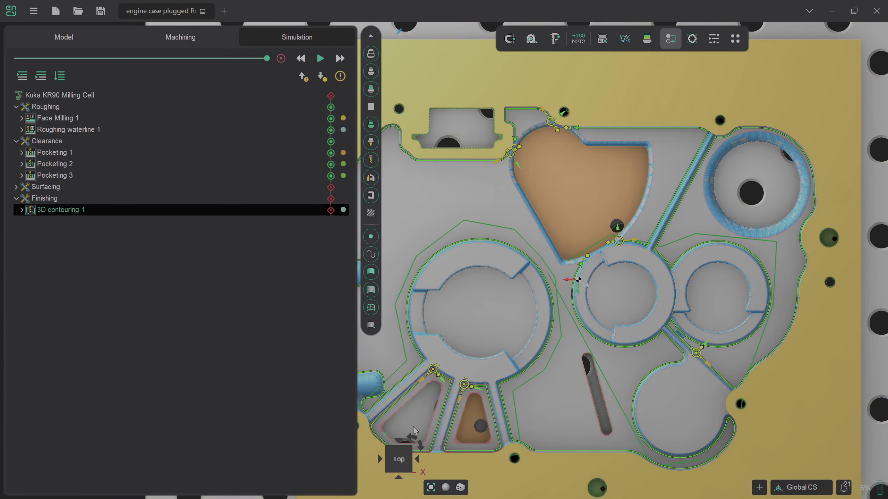
{"action": "left_click", "coordinate": [413, 437]}
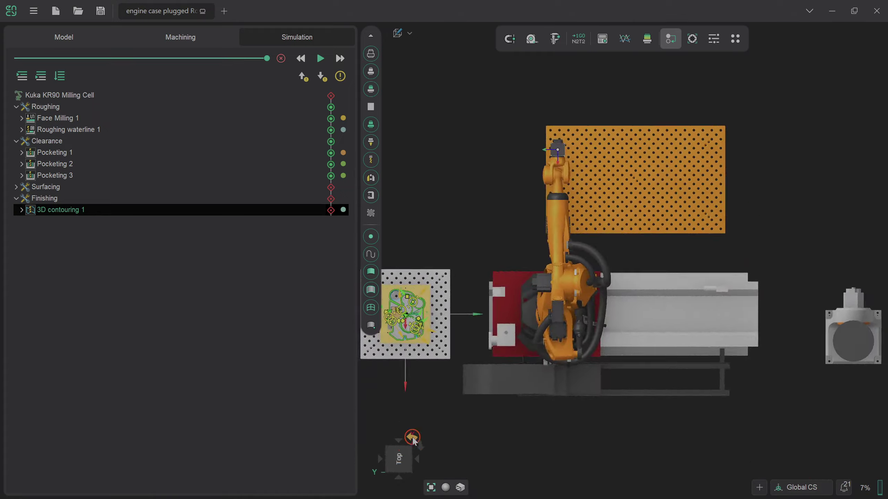
{"action": "scroll", "coordinate": [540, 451], "scroll_direction": "up", "scroll_amount": 10}
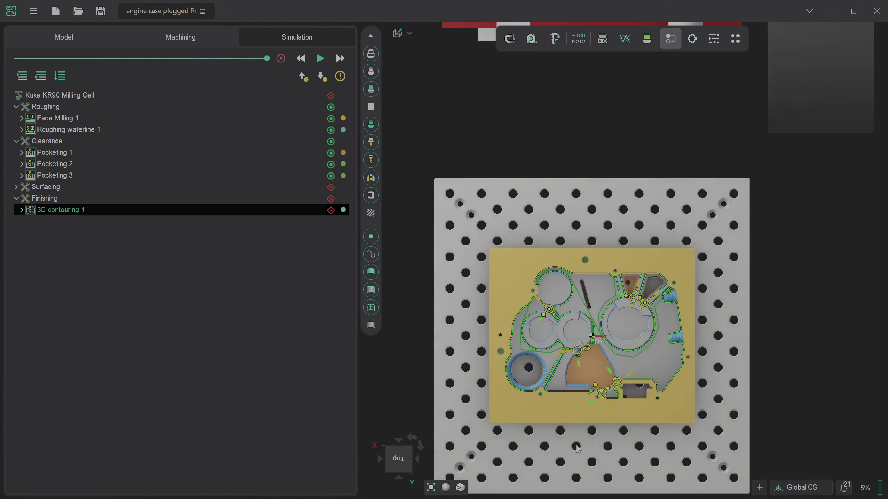
{"action": "scroll", "coordinate": [598, 358], "scroll_direction": "up", "scroll_amount": 2}
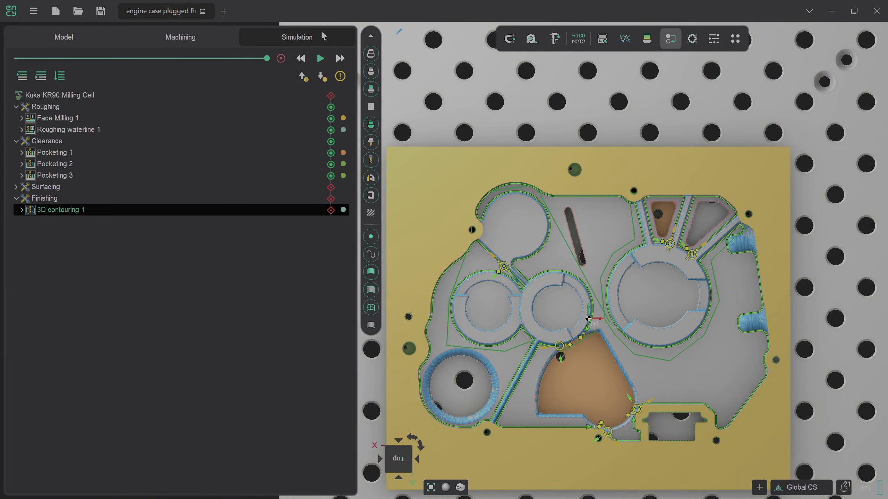
{"action": "left_click", "coordinate": [324, 59]}
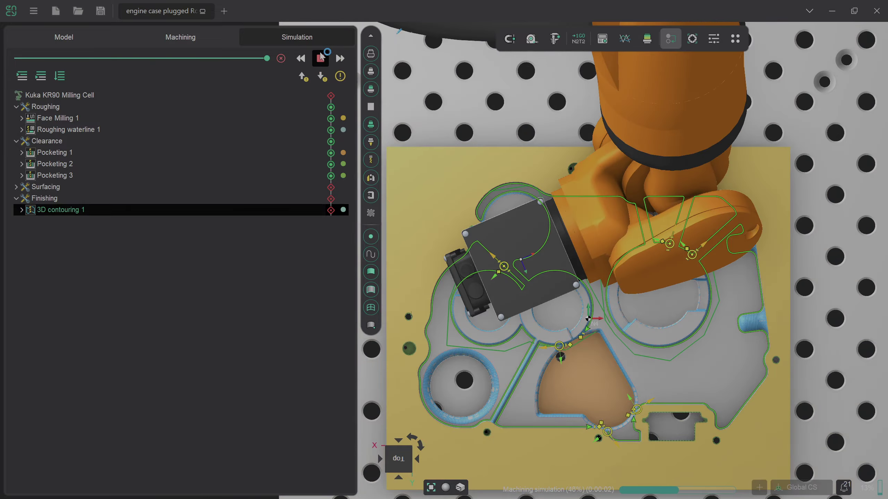
- Compare the machined stock with the part and check the corrected edges and ribs around the two triangular windows
{"action": "left_click", "coordinate": [647, 39]}
{"action": "scroll", "coordinate": [655, 241], "scroll_direction": "up", "scroll_amount": 2}
{"action": "scroll", "coordinate": [655, 241], "scroll_direction": "up", "scroll_amount": 3}
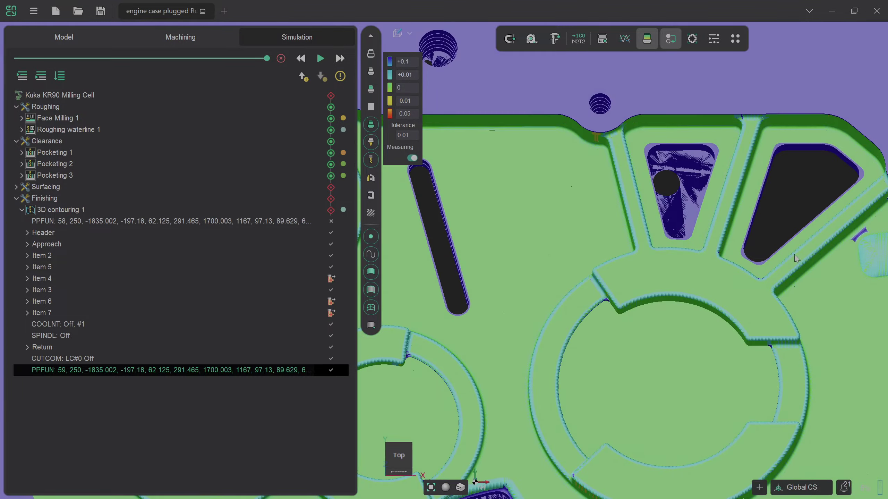
{"action": "scroll", "coordinate": [797, 259], "scroll_direction": "down", "scroll_amount": 3}
{"action": "scroll", "coordinate": [783, 294], "scroll_direction": "up", "scroll_amount": 2}
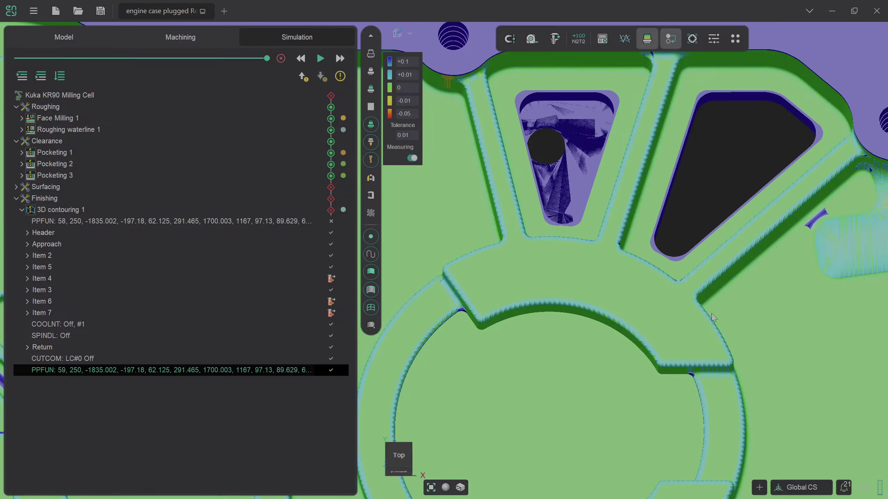
{"action": "scroll", "coordinate": [638, 384], "scroll_direction": "down", "scroll_amount": 5}
{"action": "scroll", "coordinate": [638, 385], "scroll_direction": "up", "scroll_amount": 2}
{"action": "scroll", "coordinate": [638, 384], "scroll_direction": "down", "scroll_amount": 4}
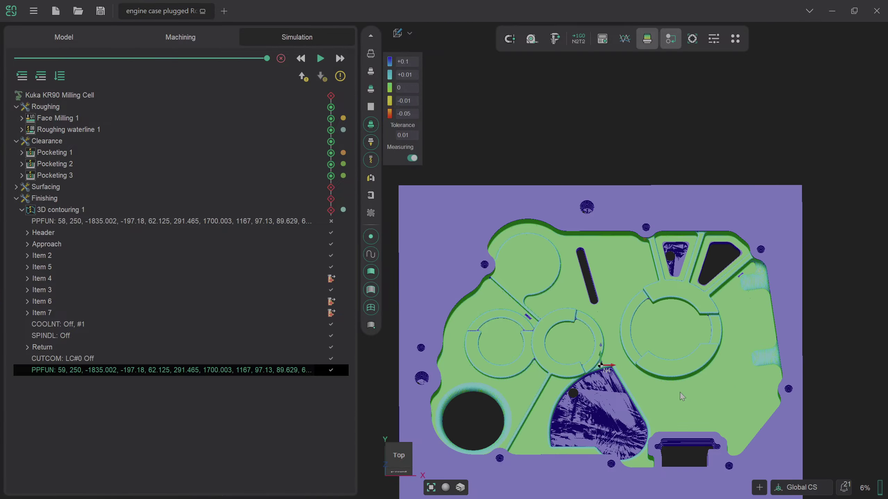
- Examine the remaining deviations along the outer wall, the side bosses and the large circular boss
{"action": "scroll", "coordinate": [687, 430], "scroll_direction": "up", "scroll_amount": 2}
{"action": "scroll", "coordinate": [687, 431], "scroll_direction": "down", "scroll_amount": 2}
{"action": "scroll", "coordinate": [683, 412], "scroll_direction": "up", "scroll_amount": 2}
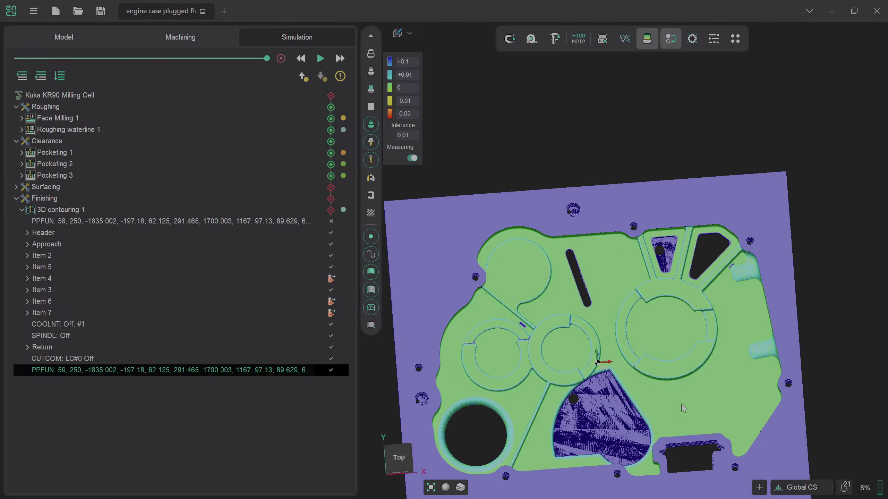
{"action": "scroll", "coordinate": [683, 408], "scroll_direction": "up", "scroll_amount": 2}
{"action": "scroll", "coordinate": [830, 320], "scroll_direction": "up", "scroll_amount": 4}
{"action": "middle_click_drag", "start_coordinate": [848, 426], "coordinate": [803, 303]}
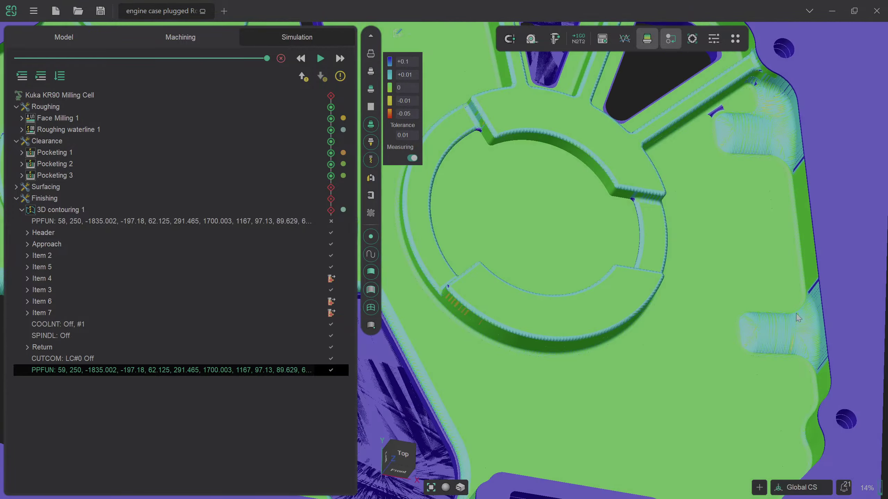
{"action": "scroll", "coordinate": [798, 318], "scroll_direction": "up", "scroll_amount": 3}
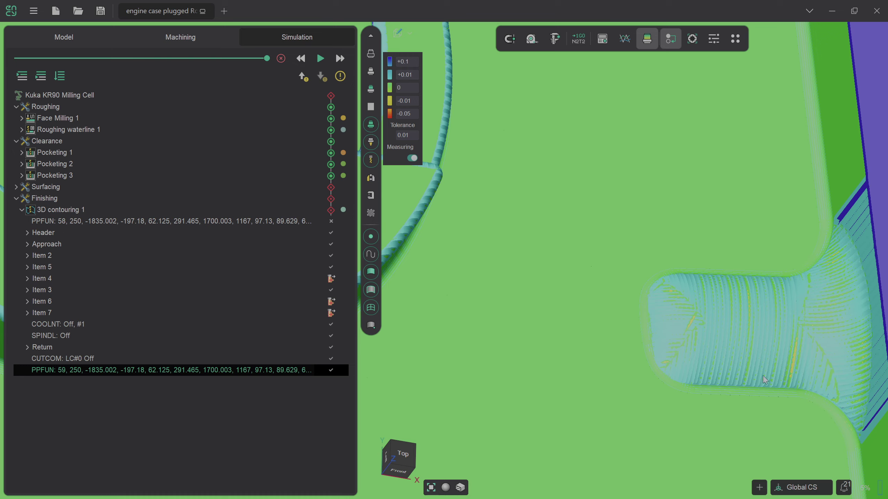
{"action": "scroll", "coordinate": [716, 330], "scroll_direction": "down", "scroll_amount": 6}
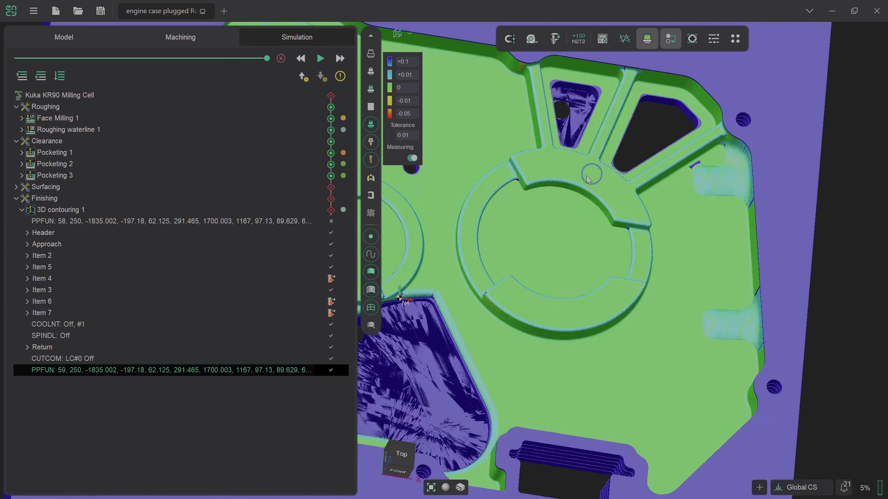
{"action": "scroll", "coordinate": [543, 220], "scroll_direction": "down", "scroll_amount": 5}
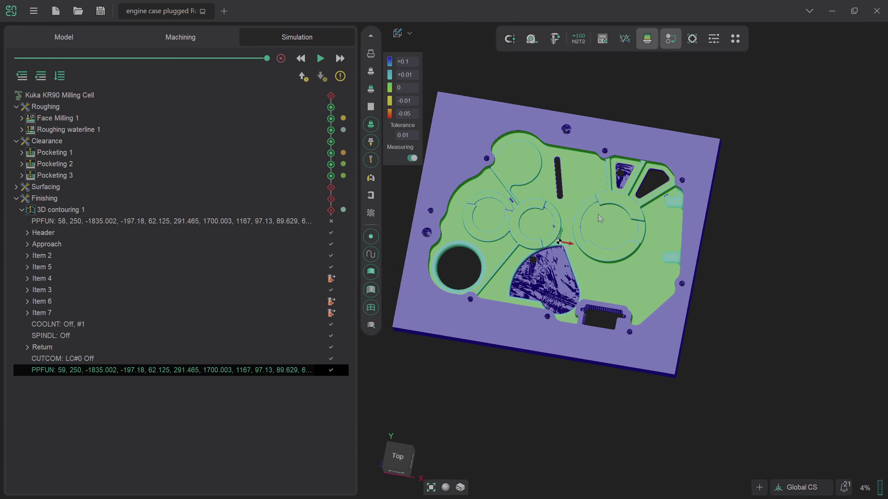
{"action": "scroll", "coordinate": [621, 220], "scroll_direction": "up", "scroll_amount": 4}
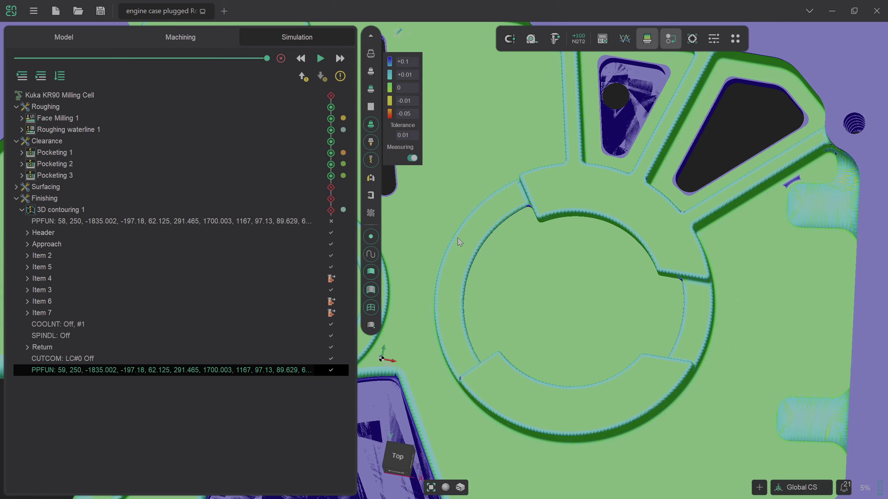
{"action": "scroll", "coordinate": [574, 254], "scroll_direction": "down", "scroll_amount": 1}
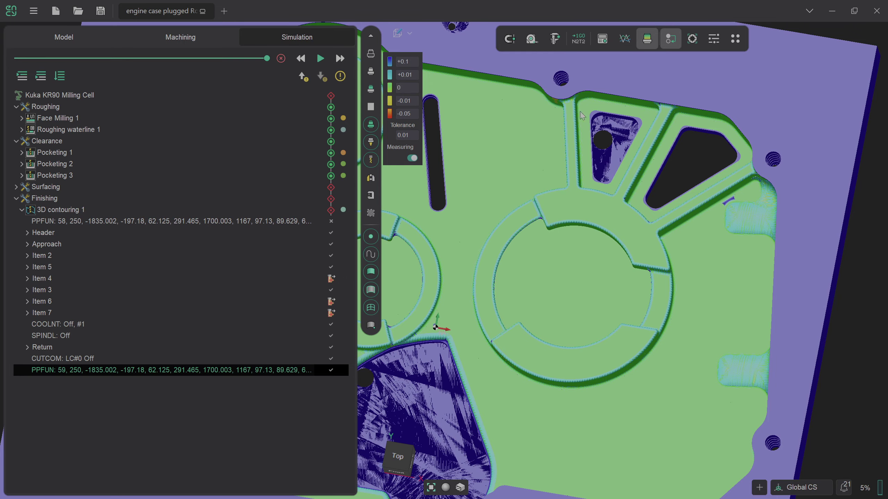
{"action": "scroll", "coordinate": [751, 278], "scroll_direction": "down", "scroll_amount": 1}
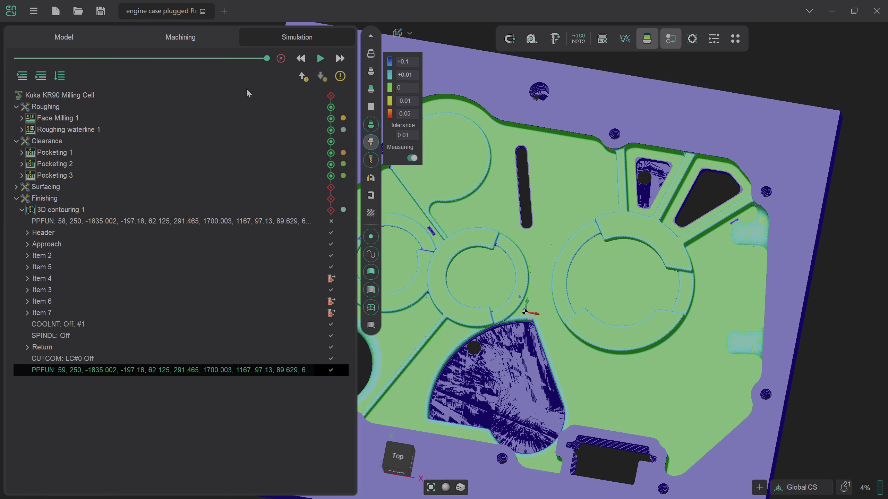
- Add a 2D contouring operation and assign the edge chain of the rectangular opening as its curve
{"action": "left_click", "coordinate": [211, 34]}
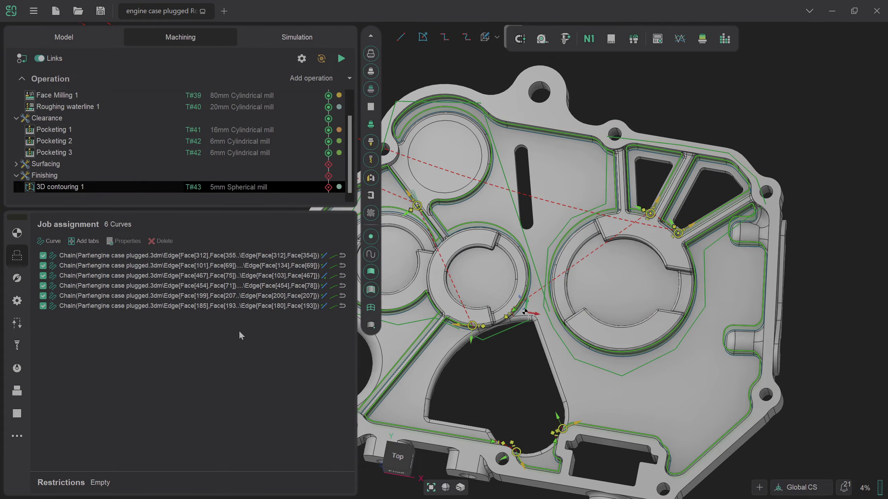
{"action": "left_click", "coordinate": [350, 78]}
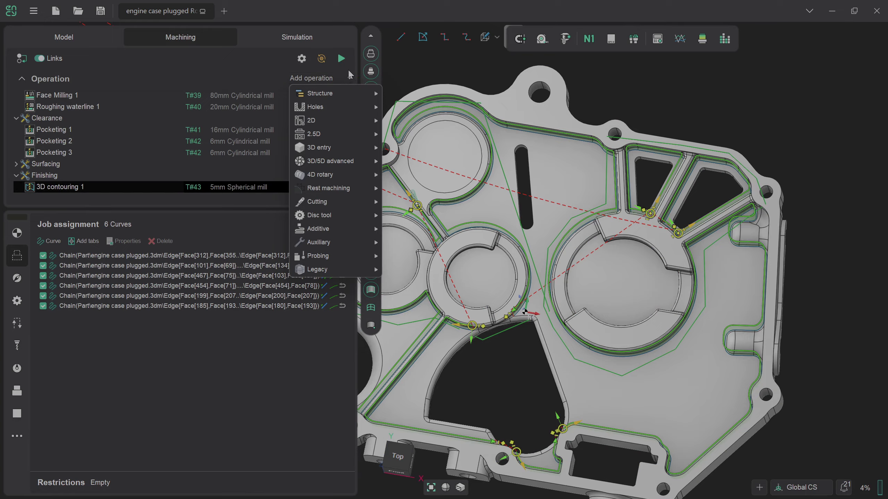
{"action": "mouse_move", "coordinate": [346, 120]}
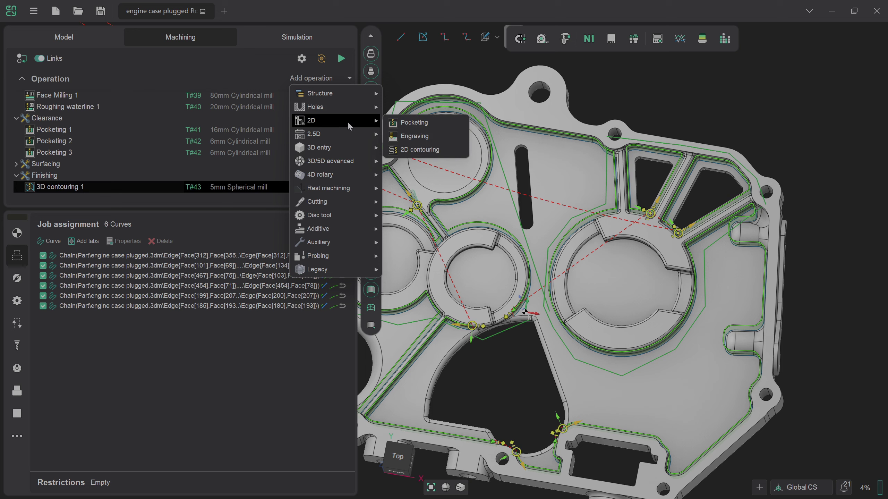
{"action": "left_click", "coordinate": [413, 151]}
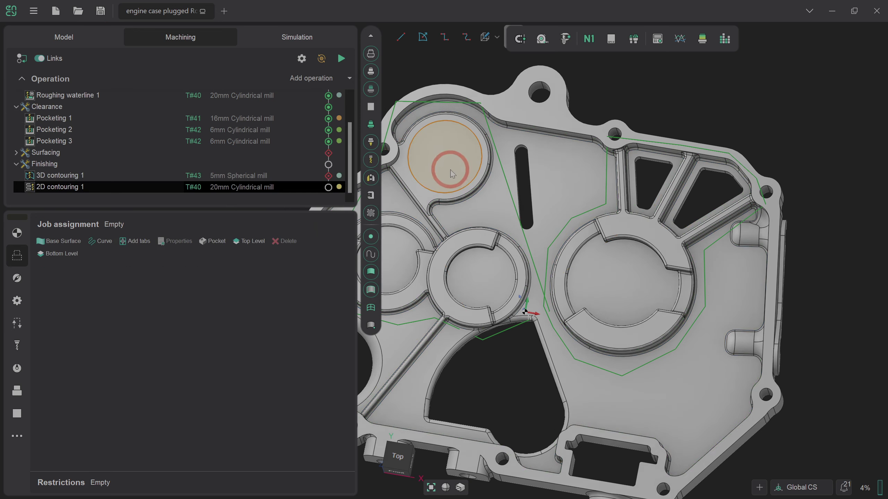
{"action": "left_click", "coordinate": [619, 446]}
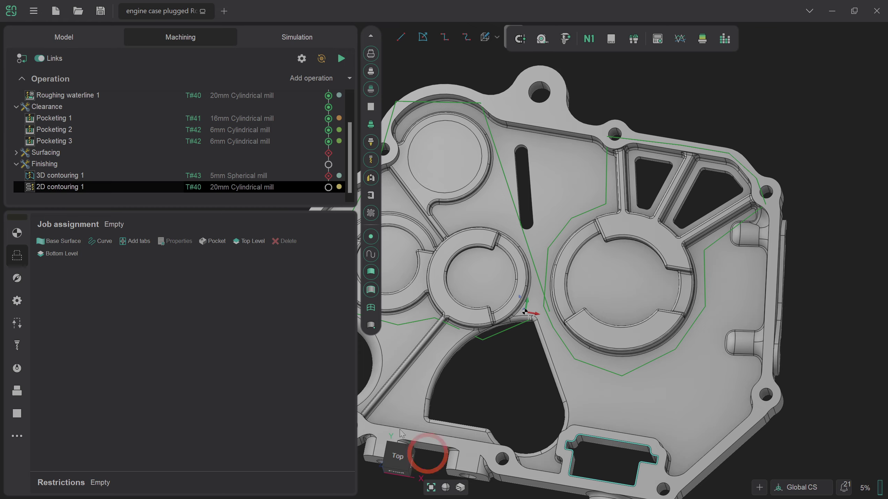
{"action": "left_click", "coordinate": [104, 242]}
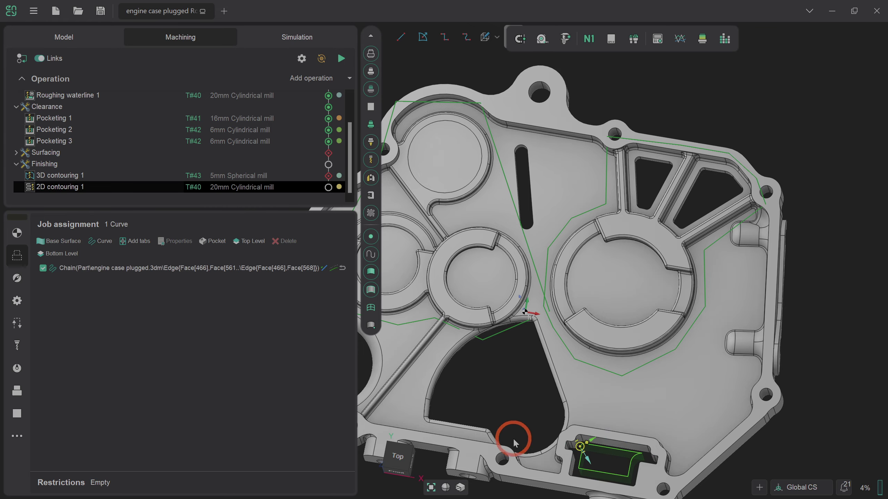
- Check the mounting holes on the simulated stock and select the edges of the two lower rim holes for 2D contouring
{"action": "scroll", "coordinate": [663, 447], "scroll_direction": "up", "scroll_amount": 2}
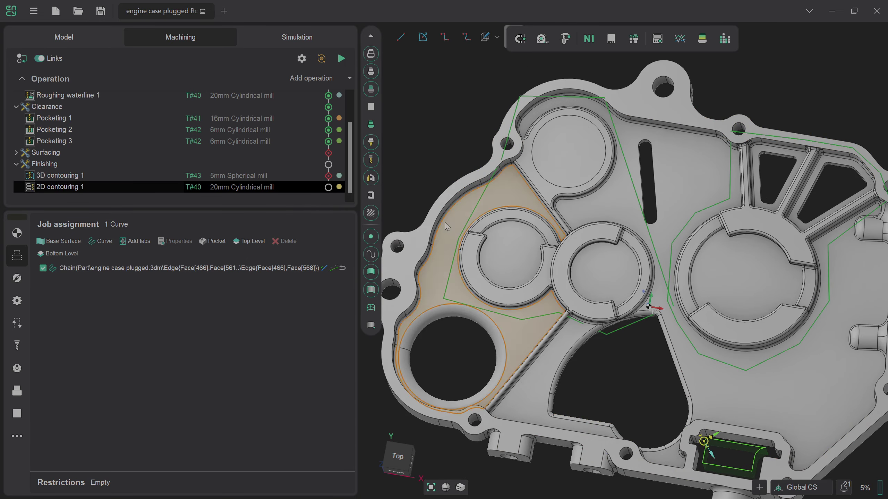
{"action": "left_click", "coordinate": [307, 38]}
{"action": "scroll", "coordinate": [434, 386], "scroll_direction": "up", "scroll_amount": 5}
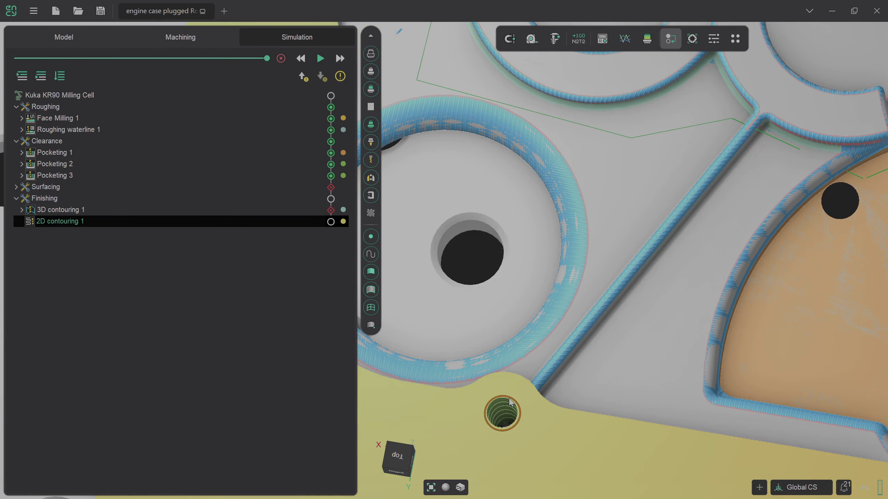
{"action": "left_click", "coordinate": [221, 35]}
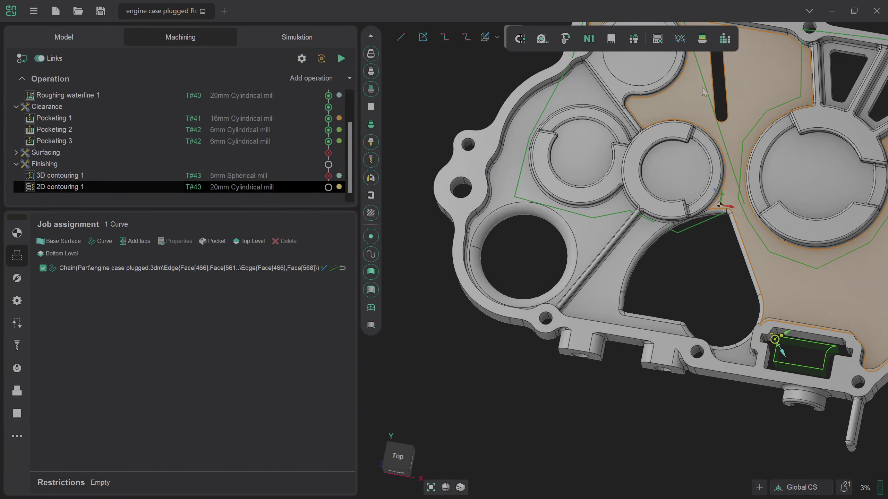
{"action": "scroll", "coordinate": [710, 239], "scroll_direction": "down", "scroll_amount": 2}
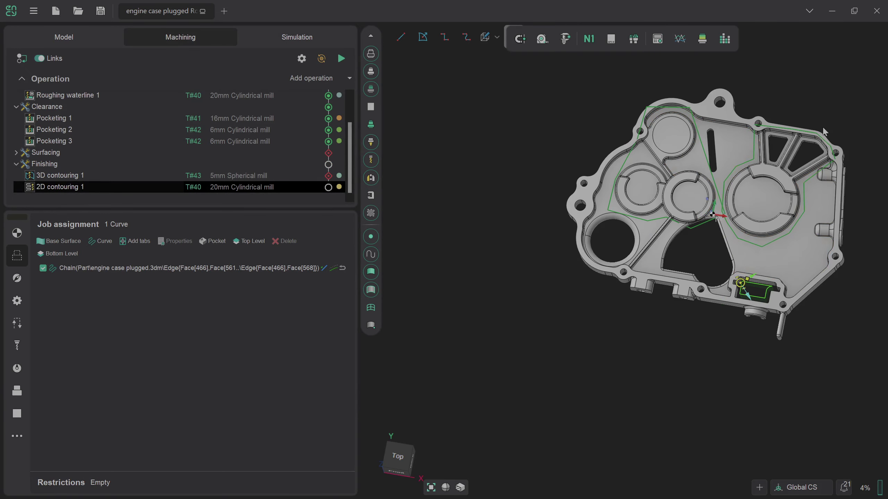
{"action": "scroll", "coordinate": [824, 126], "scroll_direction": "up", "scroll_amount": 2}
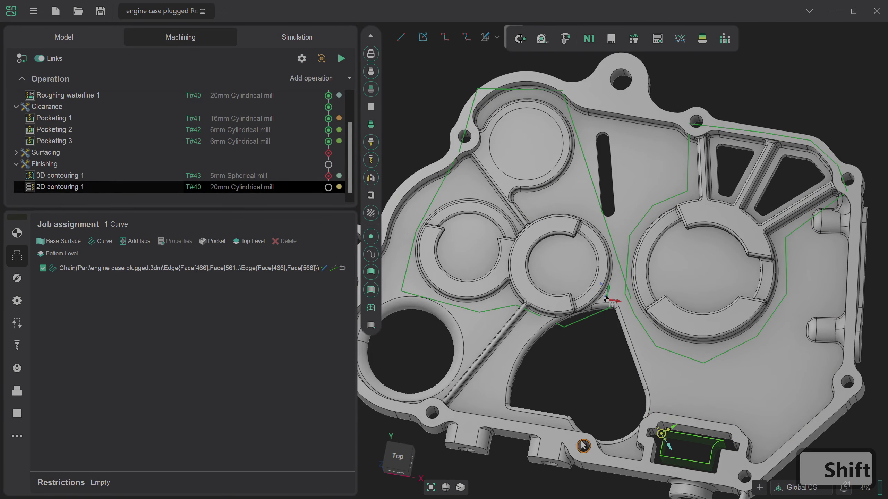
{"action": "left_click", "coordinate": [516, 436], "text": "shift"}
{"action": "left_click", "coordinate": [446, 414], "text": "shift"}
{"action": "left_click", "coordinate": [475, 425], "text": "shift"}
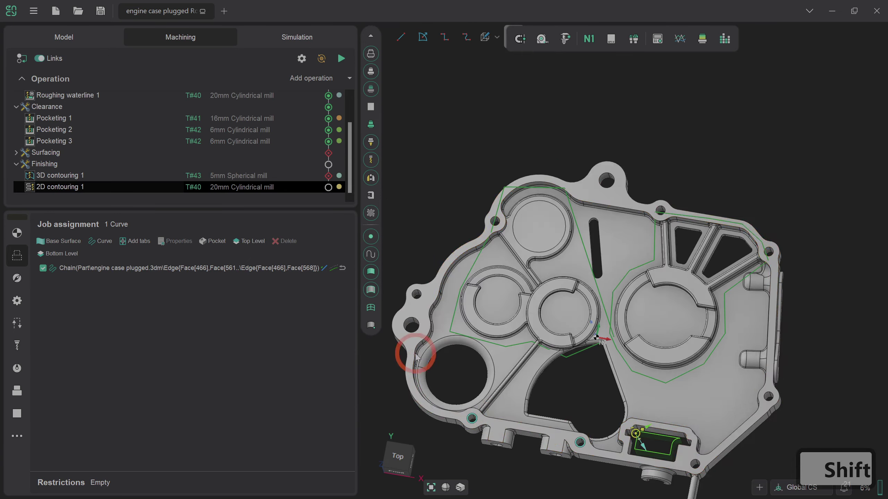
- Add the edges of the two left-side holes and the three holes along the upper rim to the 2D contouring selection
{"action": "middle_click_drag", "start_coordinate": [410, 355], "coordinate": [474, 391]}
{"action": "left_click", "coordinate": [419, 276], "text": "shift"}
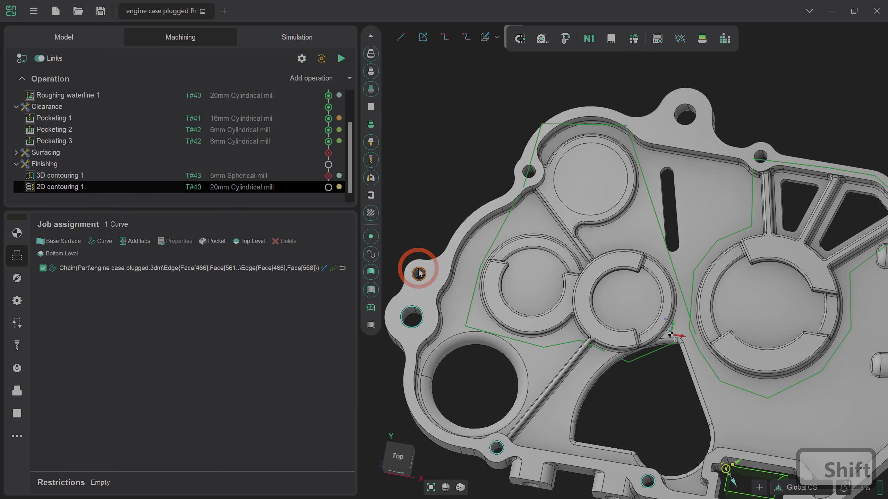
{"action": "left_click", "coordinate": [529, 171], "text": "shift"}
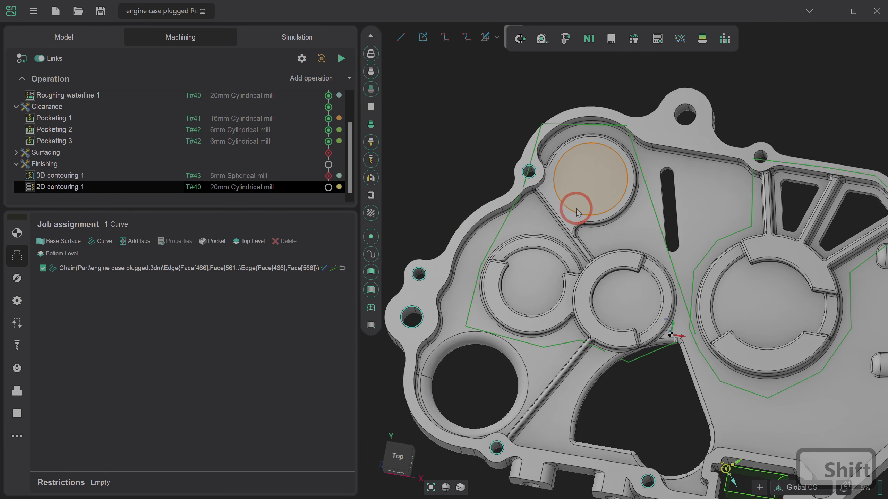
{"action": "left_click", "coordinate": [685, 113], "text": "shift"}
{"action": "left_click", "coordinate": [735, 159], "text": "shift"}
{"action": "left_click", "coordinate": [762, 156], "text": "shift"}
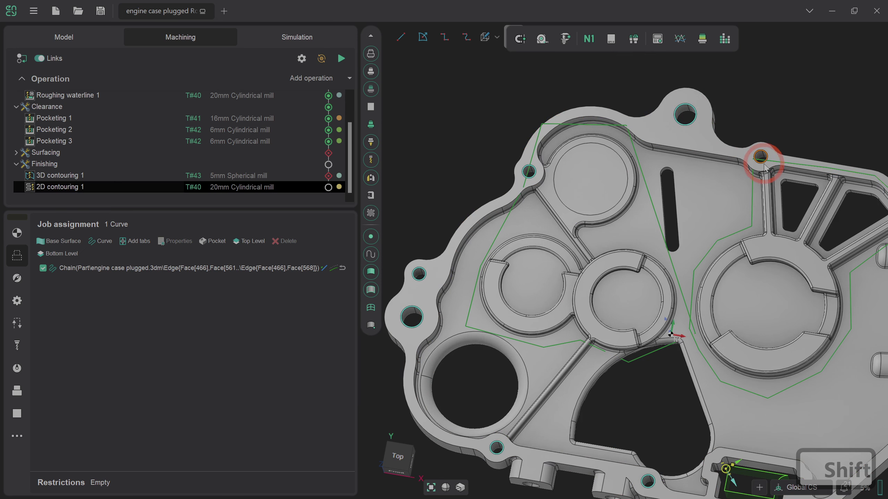
- Select the edges of the three remaining rim holes on the right side and assign all selected hole edges as curves
{"action": "scroll", "coordinate": [675, 179], "scroll_direction": "down", "scroll_amount": 3}
{"action": "scroll", "coordinate": [766, 206], "scroll_direction": "up", "scroll_amount": 3}
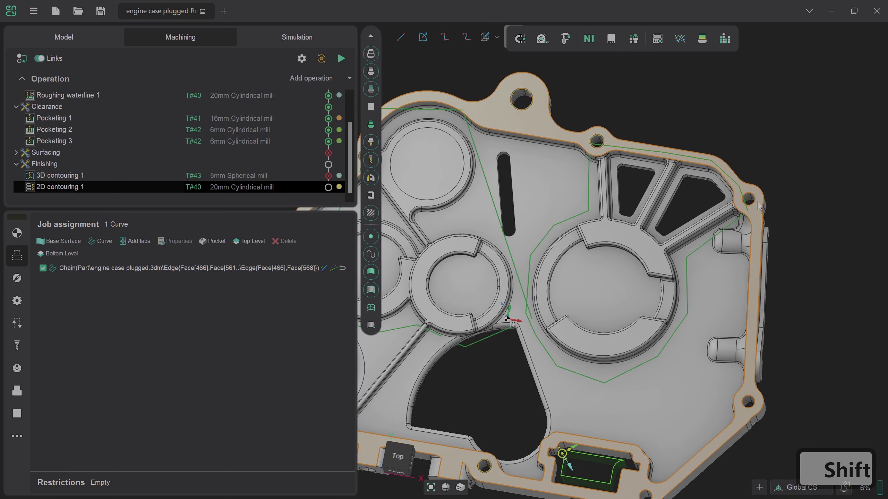
{"action": "left_click", "coordinate": [751, 200], "text": "shift"}
{"action": "left_click", "coordinate": [751, 400], "text": "shift"}
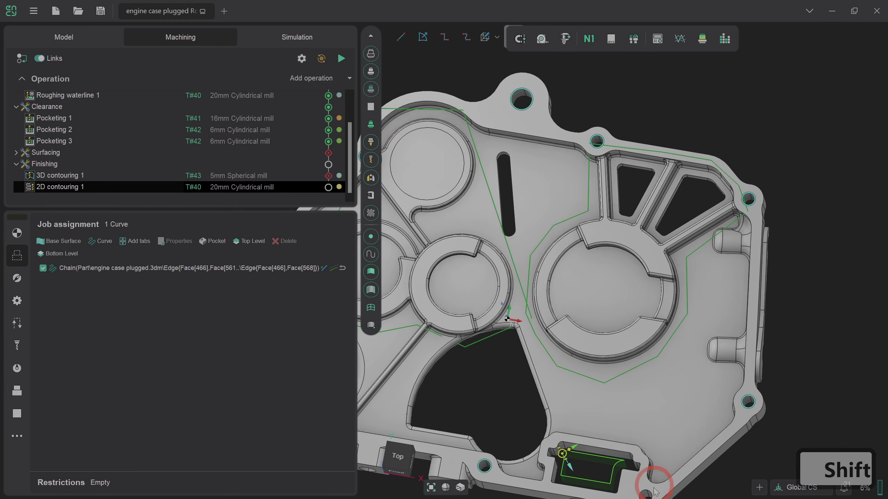
{"action": "scroll", "coordinate": [653, 489], "scroll_direction": "down", "scroll_amount": 2}
{"action": "scroll", "coordinate": [651, 472], "scroll_direction": "up", "scroll_amount": 4}
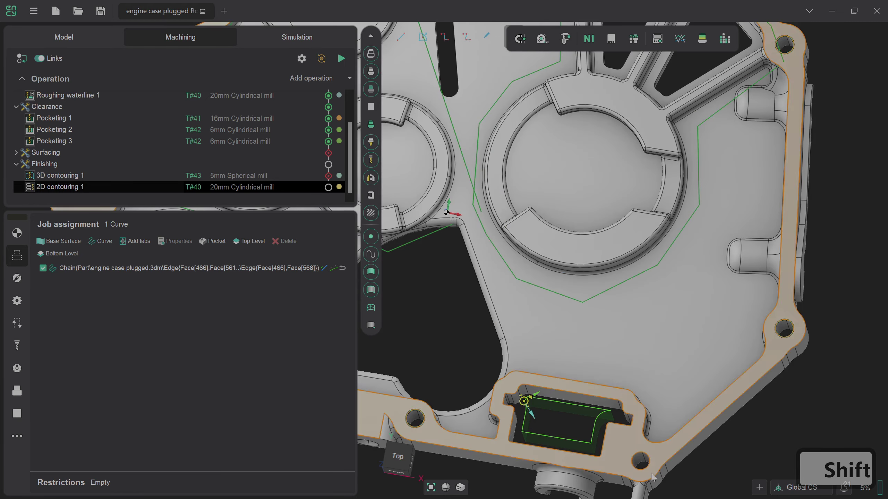
{"action": "left_click", "coordinate": [106, 243]}
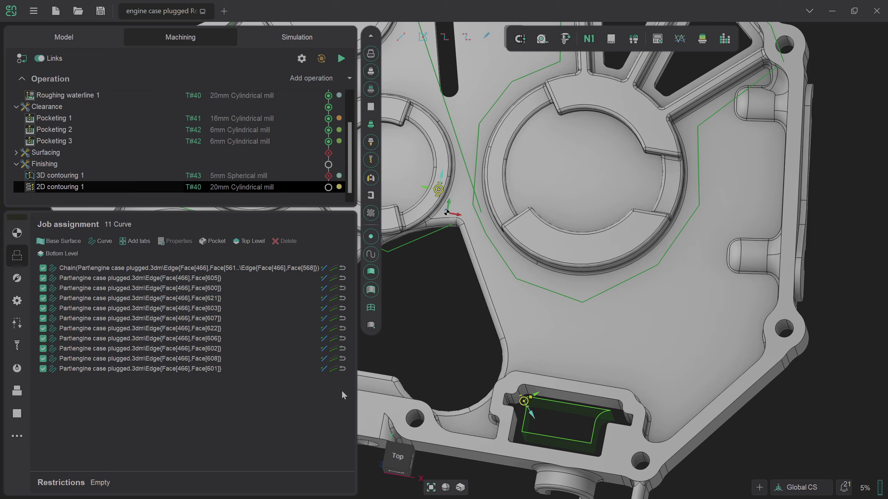
- Assign the 6mm Cylindrical mill from the project tools to the 2D contouring operation
{"action": "left_click", "coordinate": [18, 278]}
{"action": "left_click", "coordinate": [208, 268]}
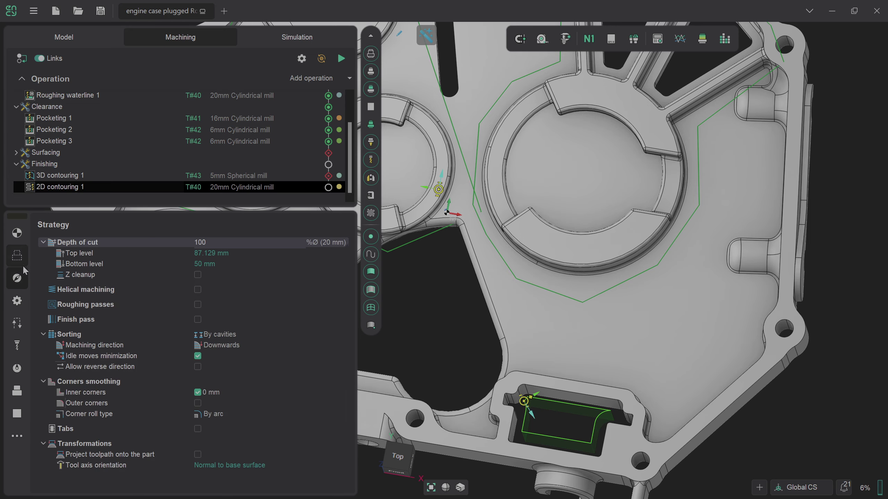
{"action": "left_click", "coordinate": [15, 348]}
{"action": "left_click", "coordinate": [243, 346]}
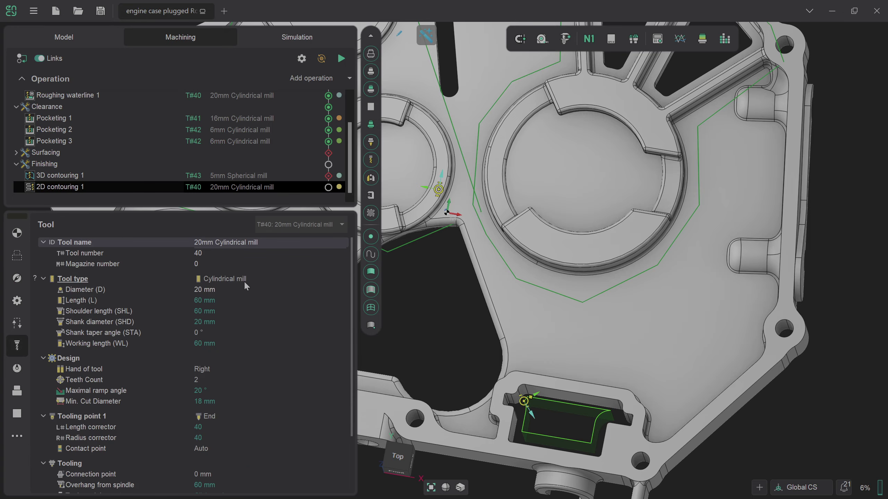
{"action": "left_click", "coordinate": [294, 225]}
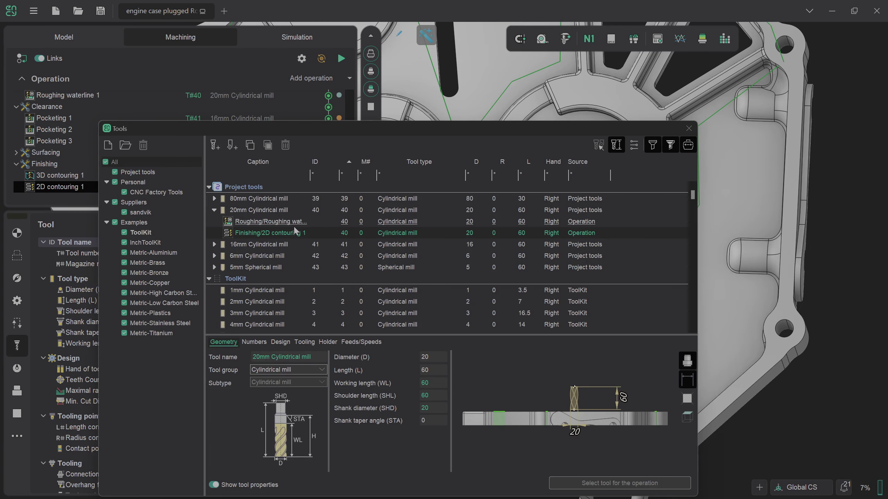
{"action": "left_click", "coordinate": [294, 257]}
{"action": "left_click", "coordinate": [587, 485]}
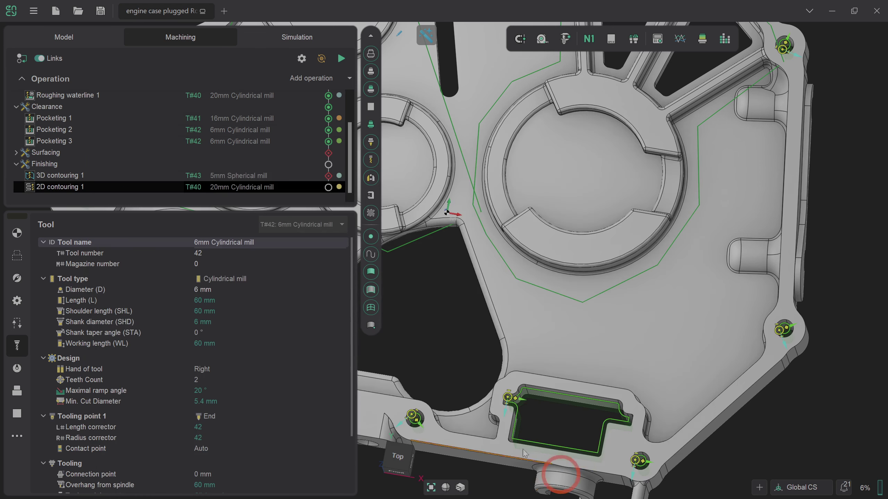
- Set the tool diameter to 4 mm and accept the edited cylindrical mill for the 2D contouring operation
{"action": "left_click", "coordinate": [227, 291]}
{"action": "type", "text": "4"}
{"action": "key", "text": "Return"}
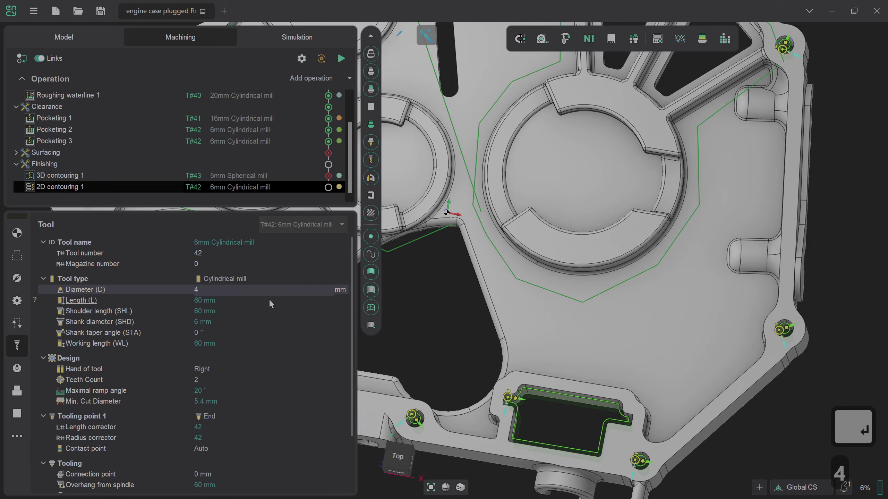
{"action": "left_click", "coordinate": [317, 310]}
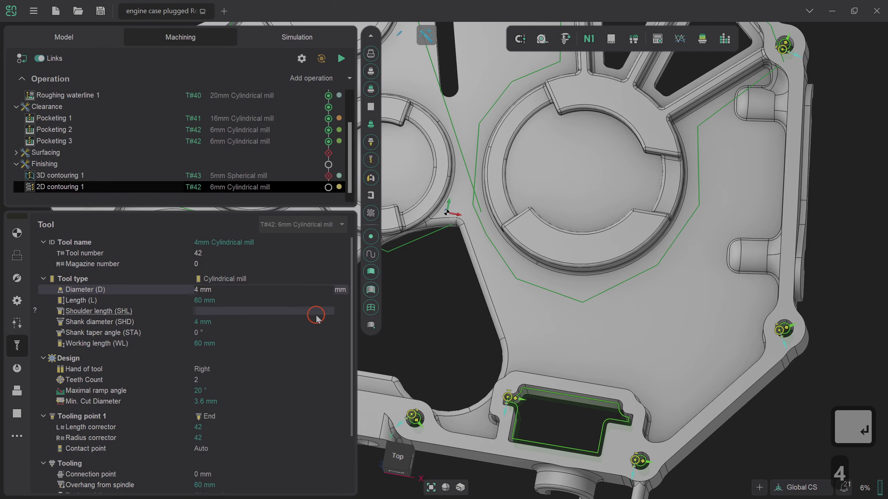
{"action": "left_click", "coordinate": [315, 291]}
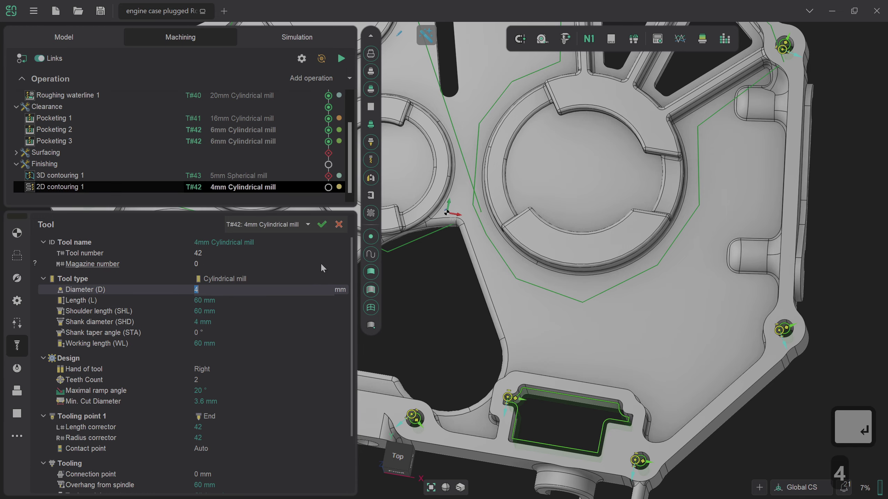
{"action": "left_click", "coordinate": [322, 233]}
{"action": "left_click", "coordinate": [433, 296]}
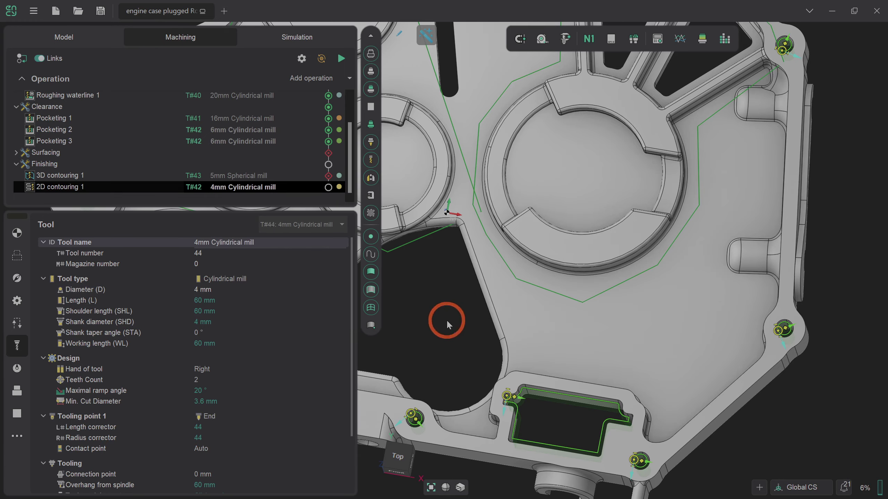
{"action": "scroll", "coordinate": [499, 451], "scroll_direction": "down", "scroll_amount": 3}
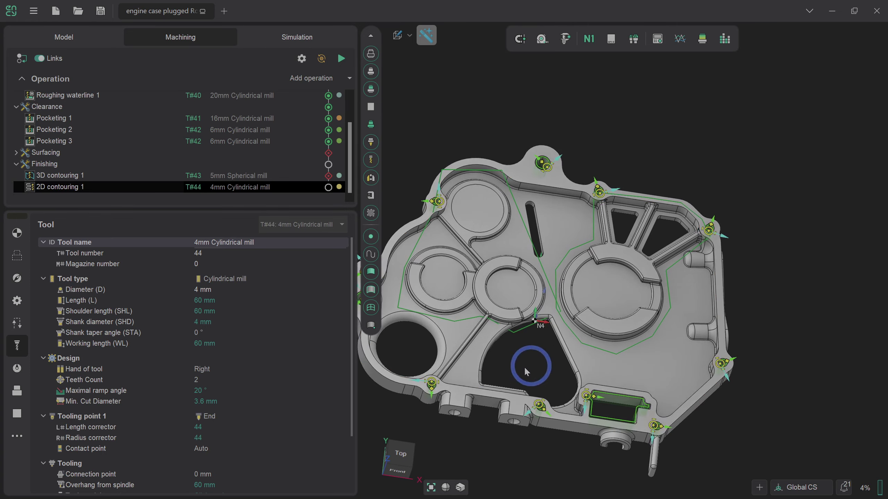
- Set the operation's 6th axis control to a fixed vector along +Z and calculate the toolpath
{"action": "left_click", "coordinate": [17, 233]}
{"action": "left_click", "coordinate": [237, 456]}
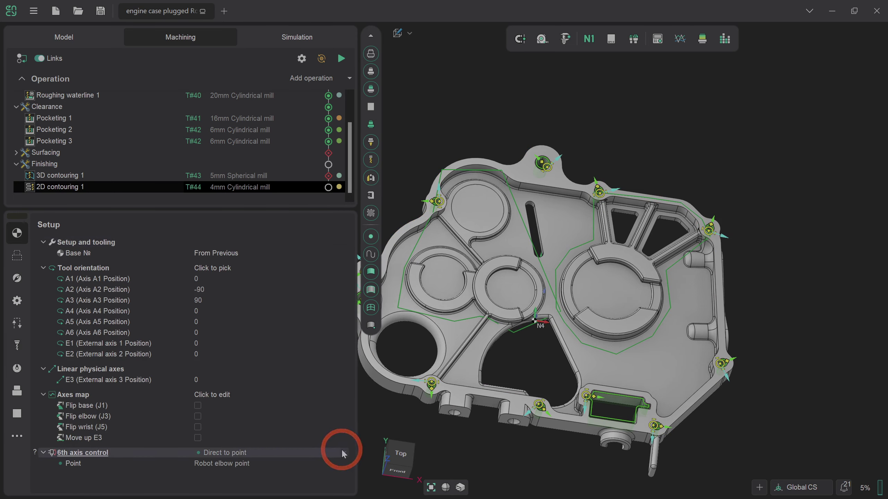
{"action": "left_click", "coordinate": [336, 452]}
{"action": "left_click", "coordinate": [307, 472]}
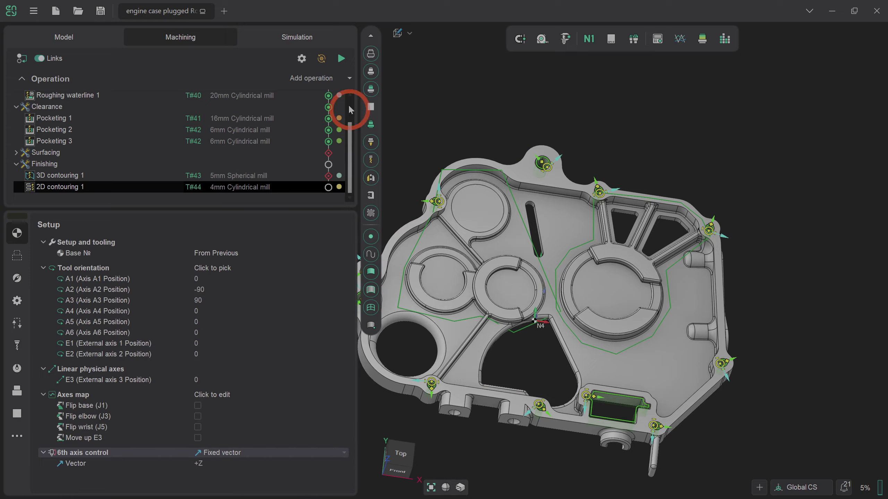
{"action": "left_click", "coordinate": [341, 58]}
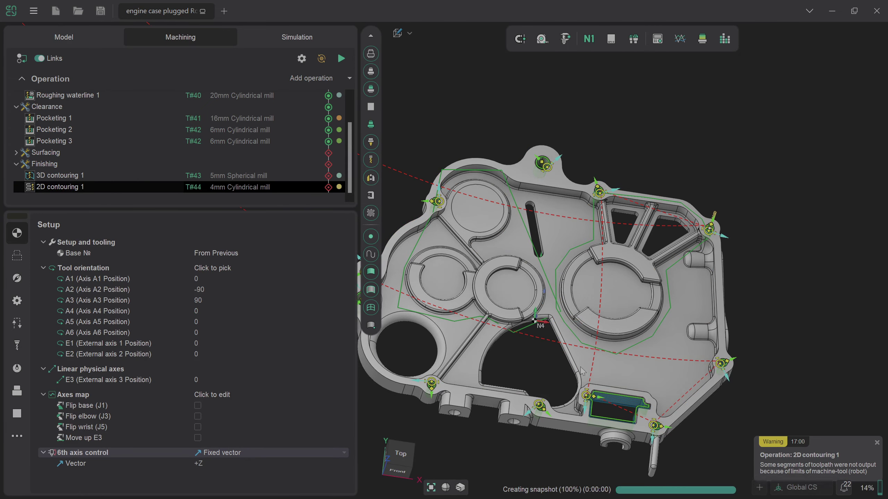
- Build the axis A6 collision map and graph in the redundant axes optimizer, update the toolpath and close the optimizer
{"action": "left_click", "coordinate": [191, 393]}
{"action": "left_click", "coordinate": [357, 397]}
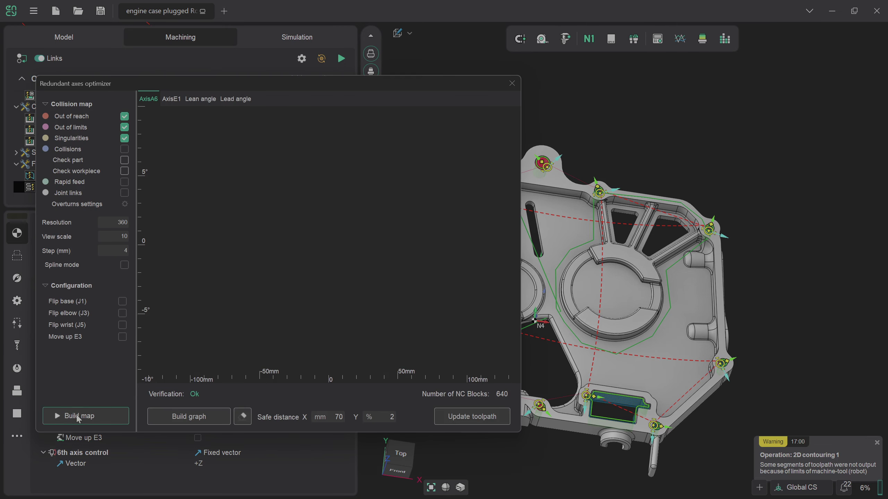
{"action": "left_click", "coordinate": [76, 414]}
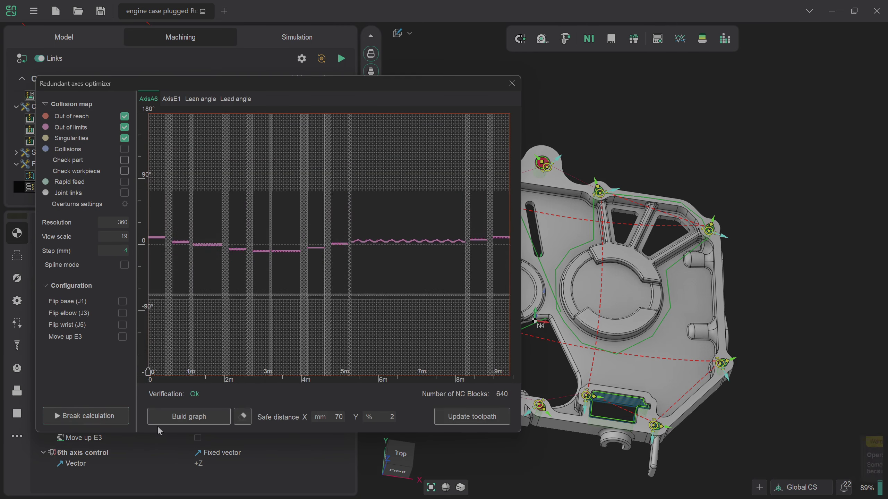
{"action": "left_click", "coordinate": [82, 422]}
{"action": "left_click", "coordinate": [161, 420]}
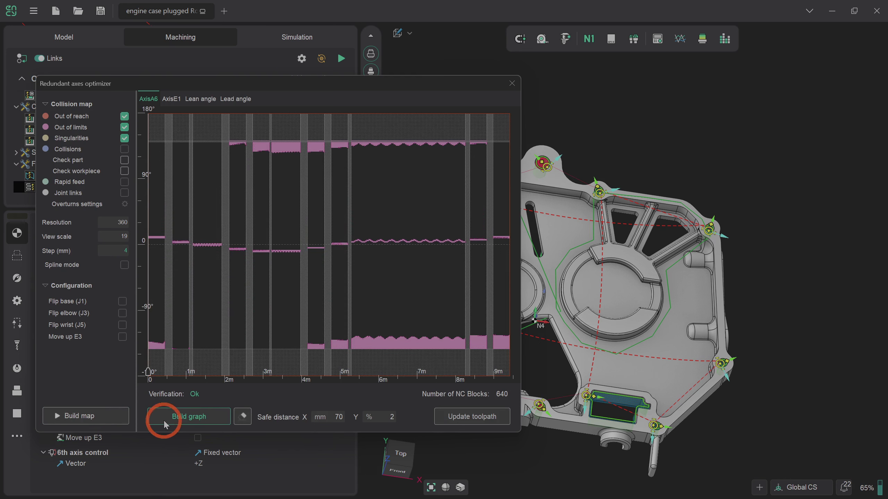
{"action": "left_click", "coordinate": [404, 420]}
{"action": "left_click", "coordinate": [472, 416]}
{"action": "left_click", "coordinate": [559, 120]}
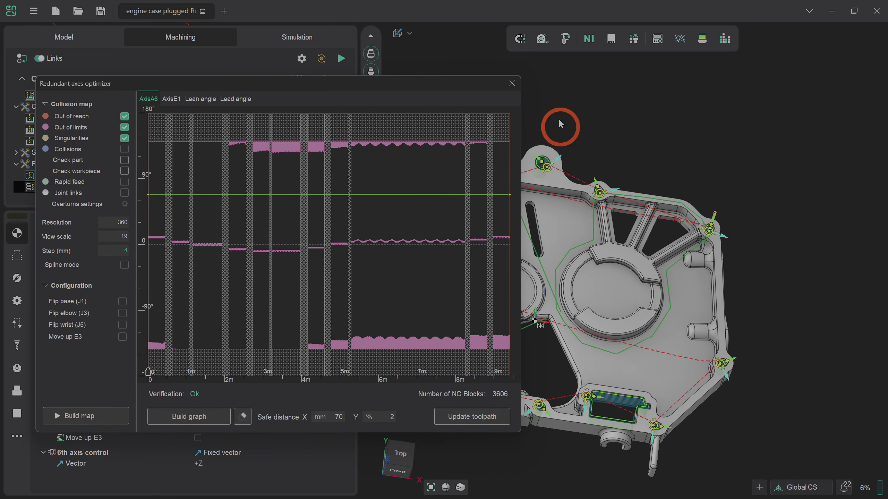
{"action": "left_click", "coordinate": [512, 84]}
- Simulate 2D contouring 1 and compare the machined stock with the part around the holes and the rectangular opening
{"action": "left_click", "coordinate": [345, 48]}
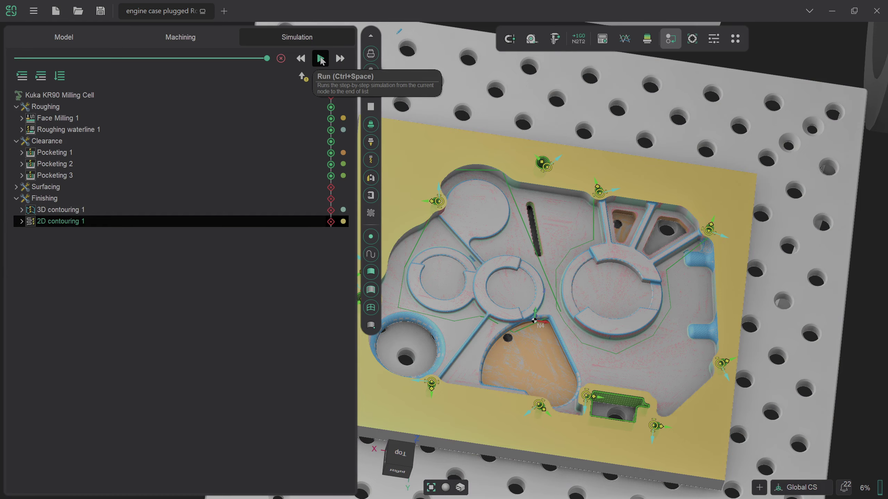
{"action": "left_click", "coordinate": [321, 59]}
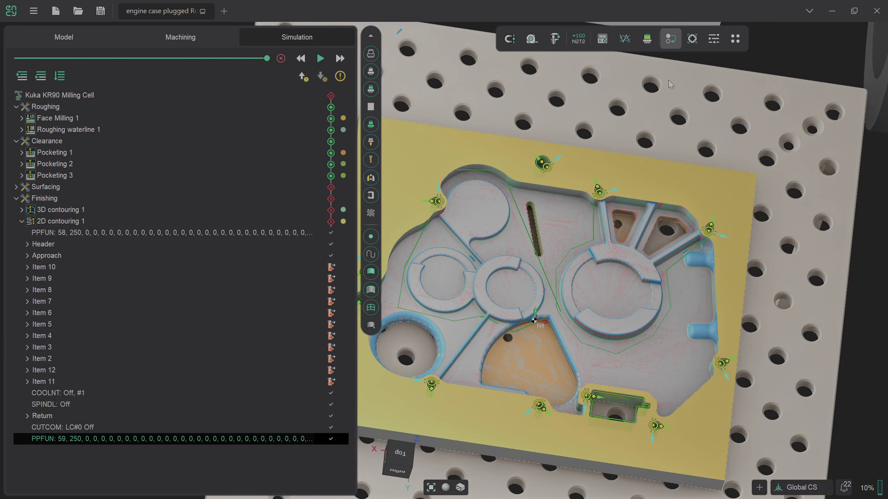
{"action": "left_click", "coordinate": [648, 39]}
{"action": "scroll", "coordinate": [608, 436], "scroll_direction": "up", "scroll_amount": 5}
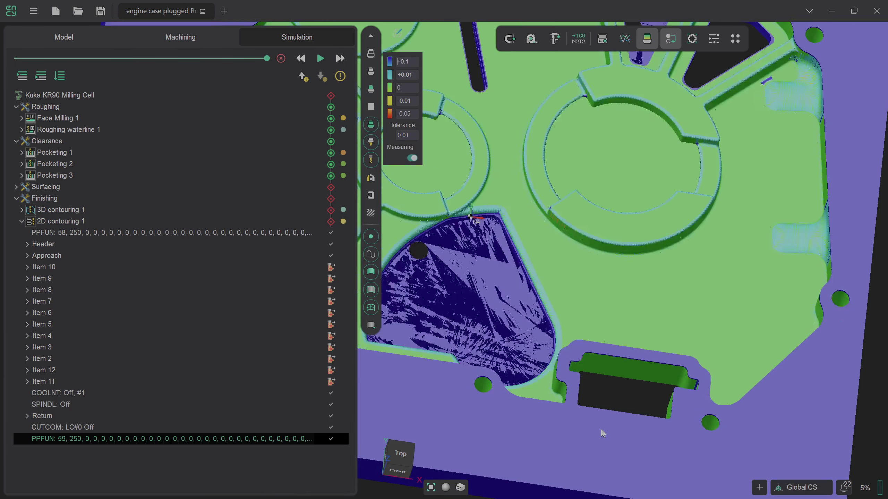
{"action": "scroll", "coordinate": [700, 400], "scroll_direction": "down", "scroll_amount": 6}
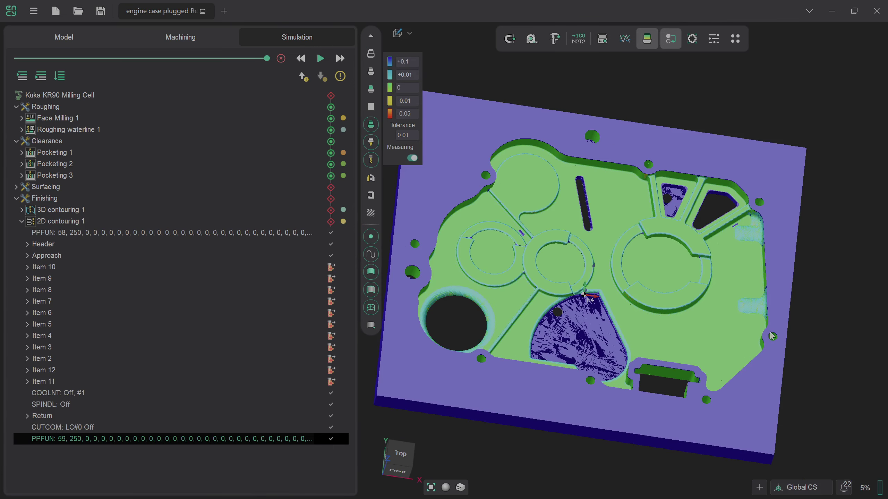
{"action": "scroll", "coordinate": [654, 385], "scroll_direction": "up", "scroll_amount": 4}
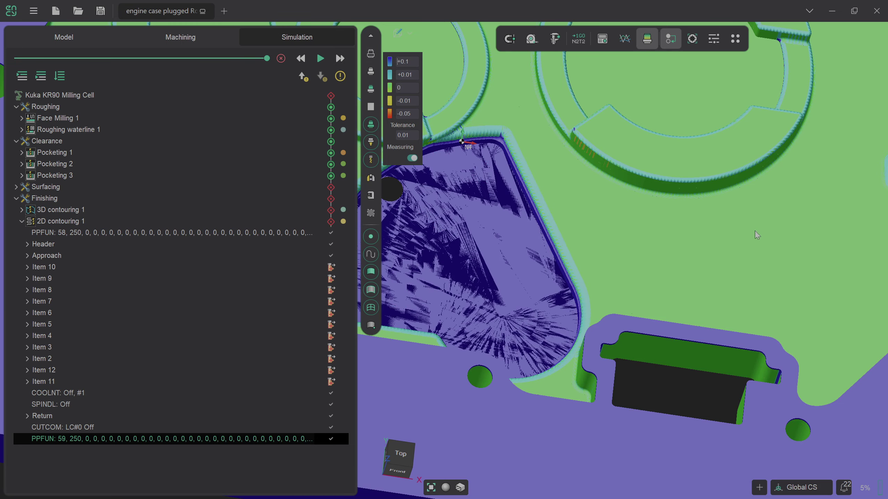
{"action": "scroll", "coordinate": [760, 317], "scroll_direction": "down", "scroll_amount": 3}
{"action": "scroll", "coordinate": [701, 373], "scroll_direction": "down", "scroll_amount": 3}
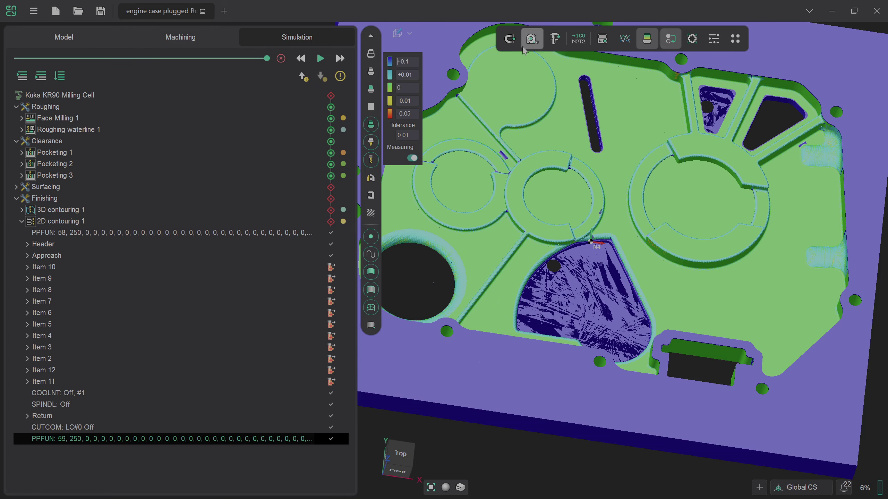
{"action": "left_click", "coordinate": [647, 39]}
- Duplicate the 2D contouring 1 operation within the Finishing group
{"action": "left_click", "coordinate": [176, 39]}
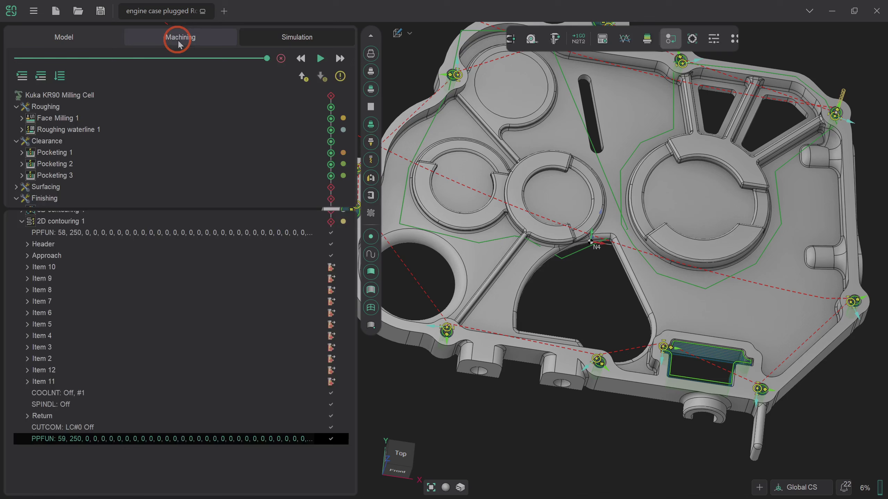
{"action": "left_click", "coordinate": [555, 317]}
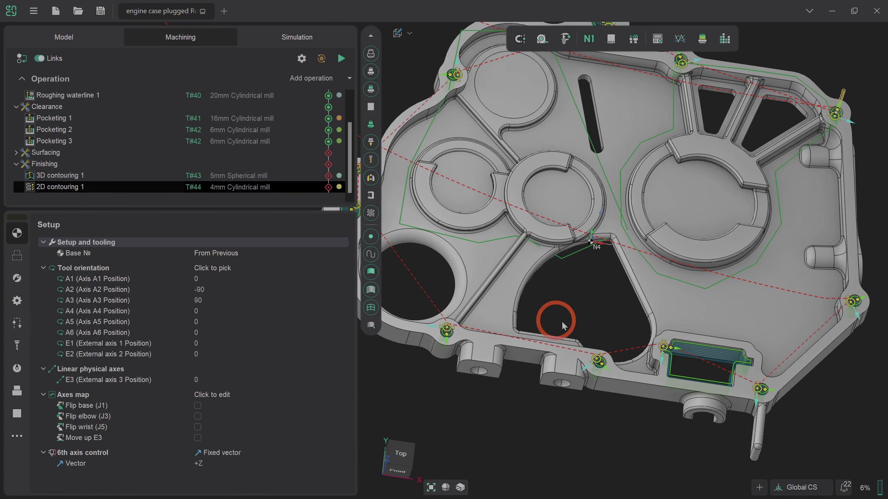
{"action": "right_click", "coordinate": [228, 188]}
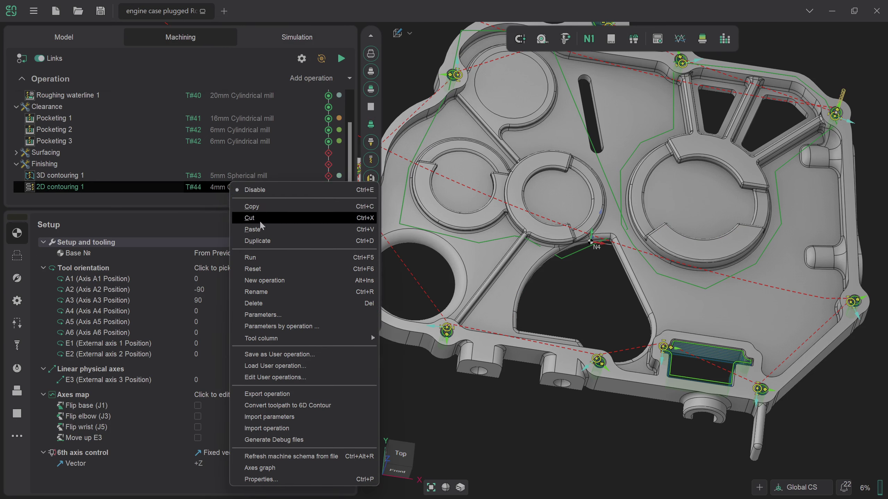
{"action": "left_click", "coordinate": [264, 240]}
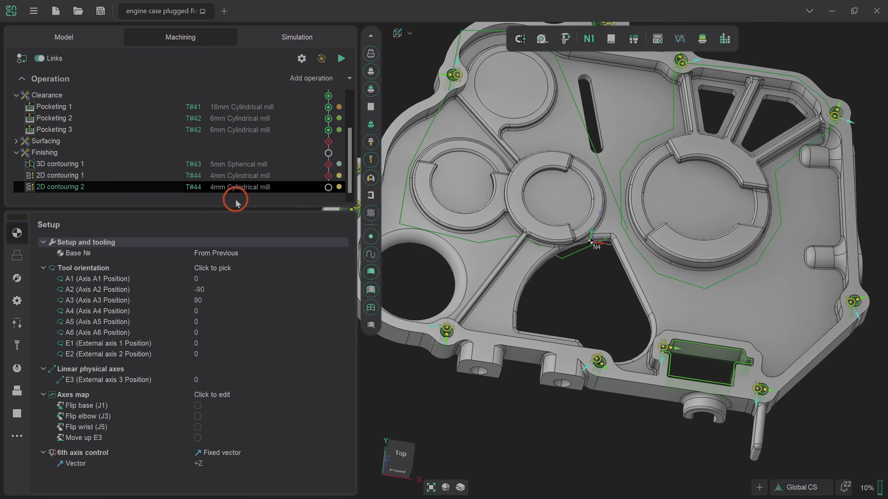
- Delete all the inherited curves from the job assignment of 2D contouring 2
{"action": "left_click", "coordinate": [17, 255]}
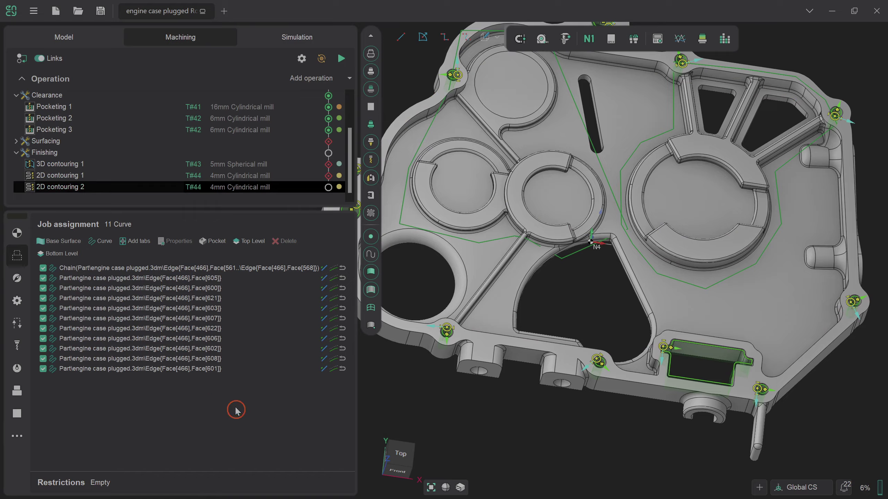
{"action": "left_click", "coordinate": [158, 269]}
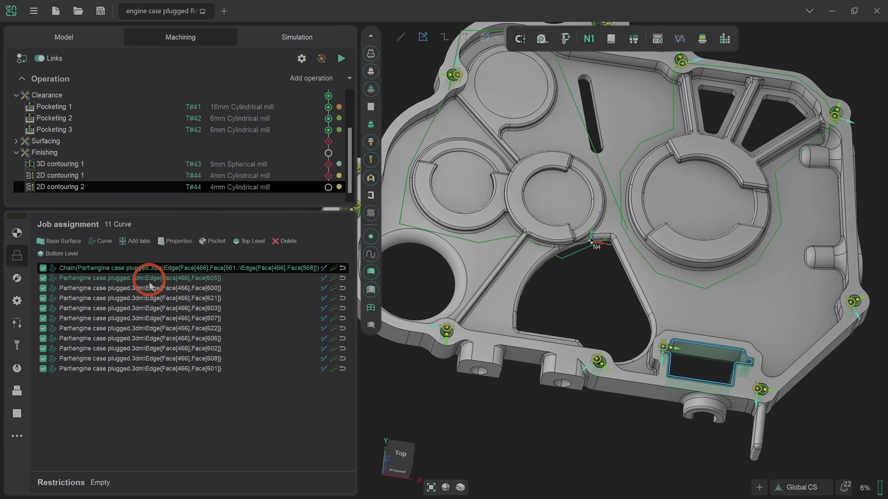
{"action": "left_click", "coordinate": [166, 370], "text": "shift"}
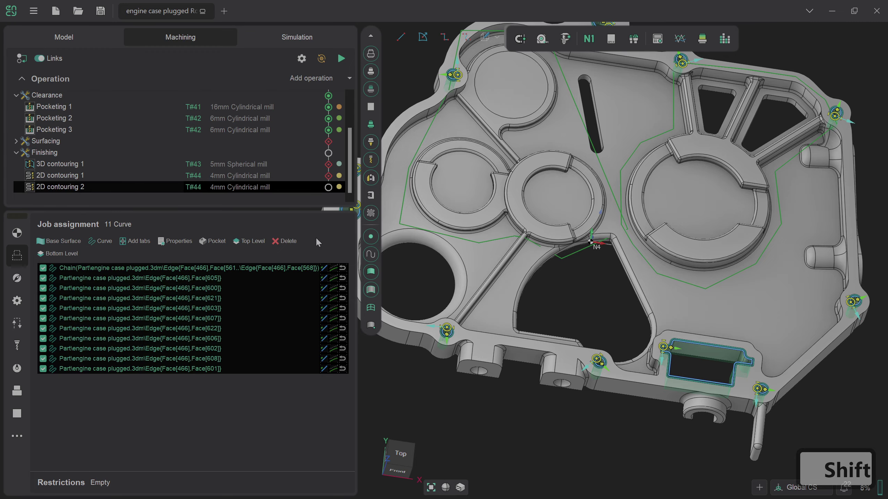
{"action": "left_click", "coordinate": [297, 240]}
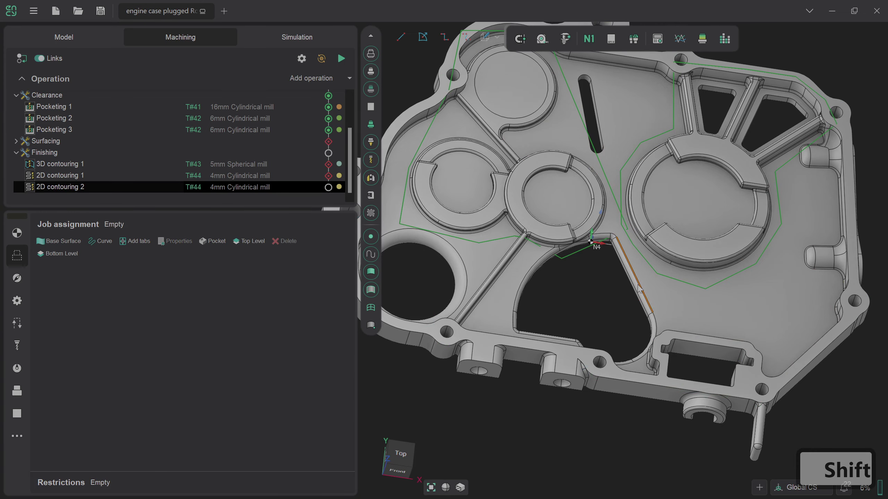
- Add the underside edge chain of the large fan-shaped opening to the job assignment as a curve
{"action": "middle_click_drag", "start_coordinate": [640, 289], "coordinate": [656, 336]}
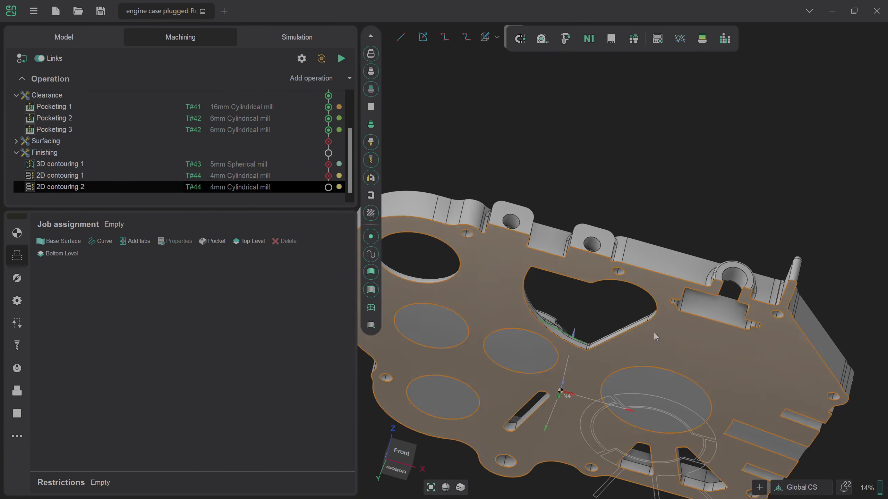
{"action": "scroll", "coordinate": [618, 336], "scroll_direction": "up", "scroll_amount": 3}
{"action": "left_click", "coordinate": [619, 338]}
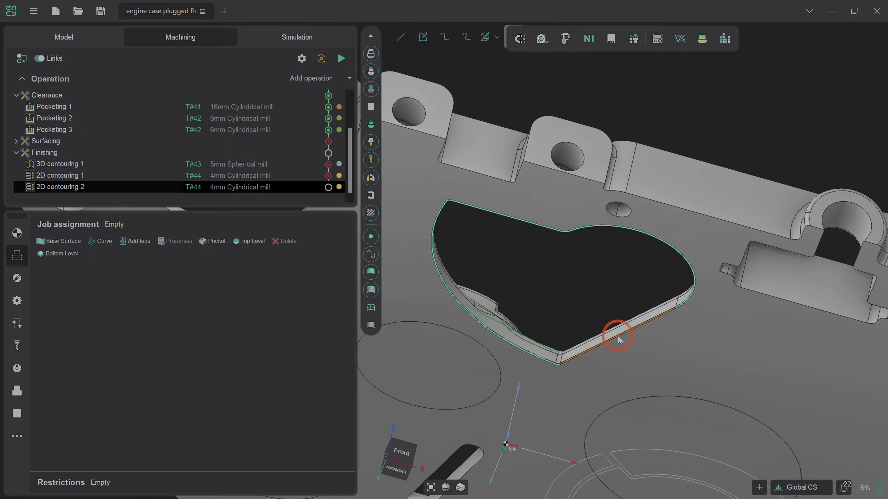
{"action": "left_click", "coordinate": [339, 449]}
{"action": "left_click", "coordinate": [93, 247]}
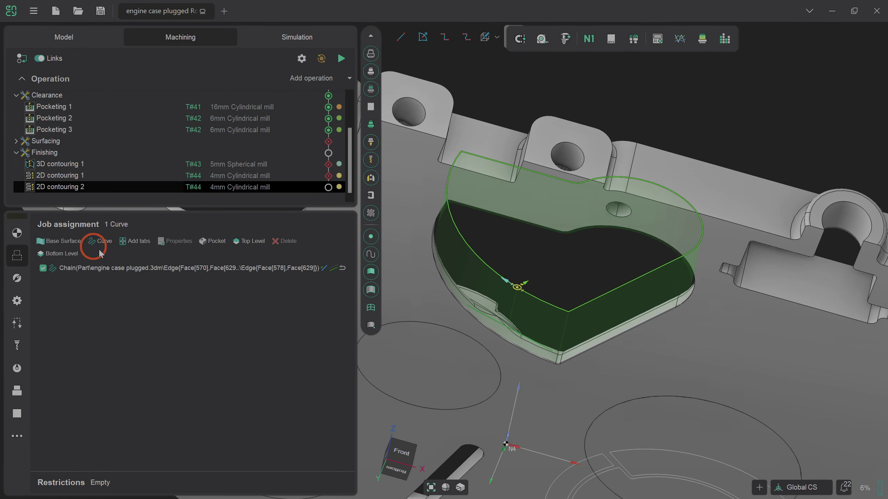
- Add the underside edge chains of the two tapered openings between the ribs to the job assignment as curves
{"action": "left_click", "coordinate": [555, 339]}
{"action": "scroll", "coordinate": [556, 336], "scroll_direction": "down", "scroll_amount": 5}
{"action": "scroll", "coordinate": [578, 436], "scroll_direction": "up", "scroll_amount": 5}
{"action": "scroll", "coordinate": [579, 442], "scroll_direction": "up", "scroll_amount": 2}
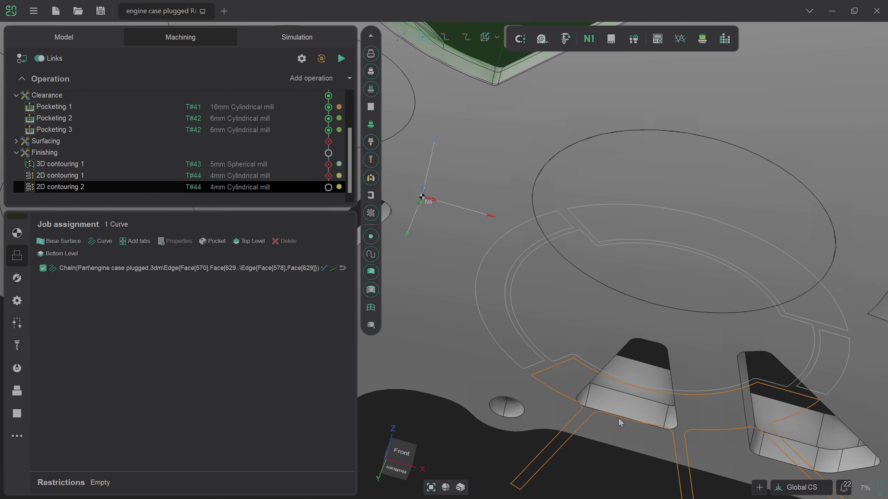
{"action": "left_click", "coordinate": [591, 413]}
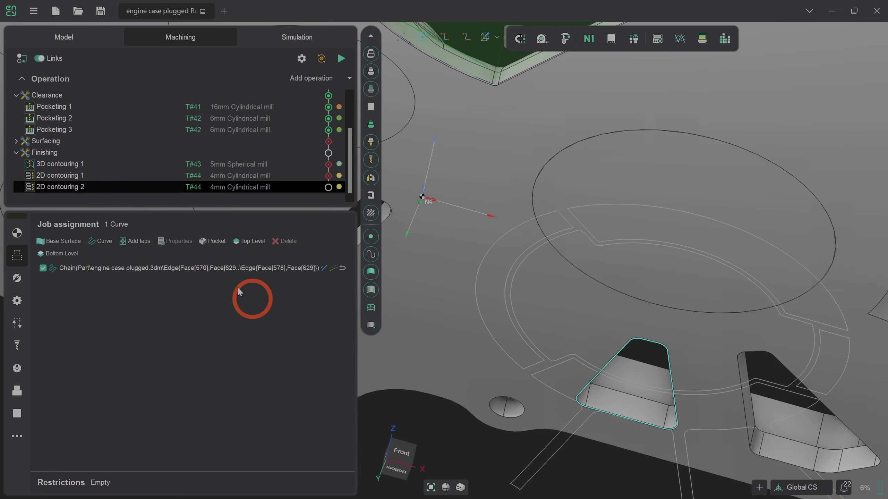
{"action": "left_click", "coordinate": [90, 245]}
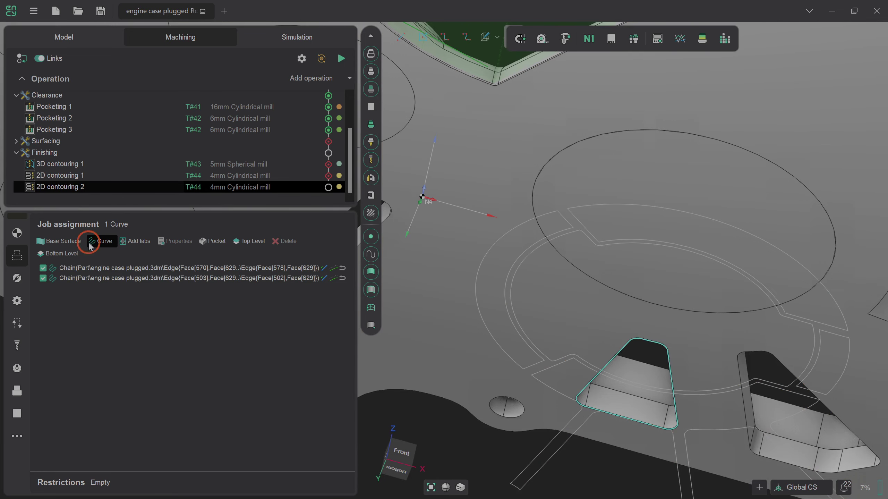
{"action": "left_click", "coordinate": [772, 460]}
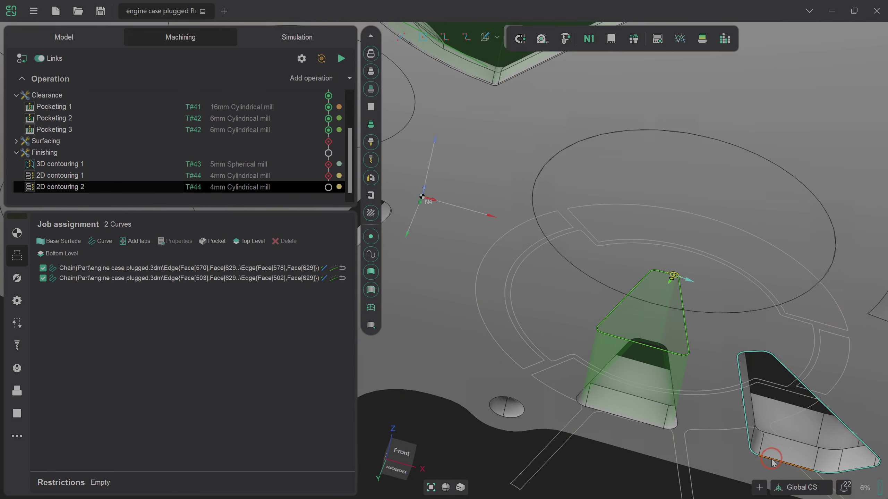
{"action": "left_click", "coordinate": [92, 245]}
- Add the underside edge chain of the narrow slot to the job assignment as a curve
{"action": "right_click_drag", "start_coordinate": [667, 294], "coordinate": [639, 377]}
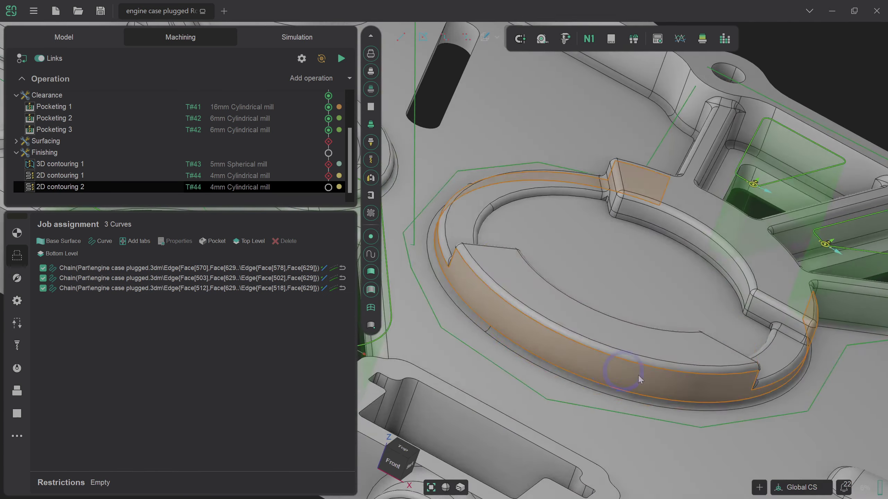
{"action": "scroll", "coordinate": [800, 390], "scroll_direction": "down", "scroll_amount": 3}
{"action": "scroll", "coordinate": [615, 300], "scroll_direction": "up", "scroll_amount": 3}
{"action": "right_click_drag", "start_coordinate": [615, 299], "coordinate": [584, 422]}
{"action": "left_click", "coordinate": [472, 402]}
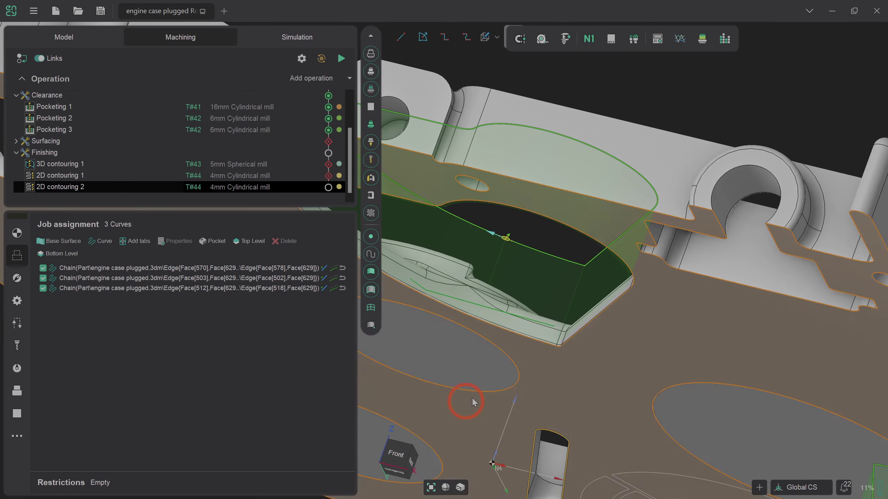
{"action": "left_click", "coordinate": [175, 243]}
{"action": "left_click", "coordinate": [545, 313]}
{"action": "right_click_drag", "start_coordinate": [545, 314], "coordinate": [579, 369]}
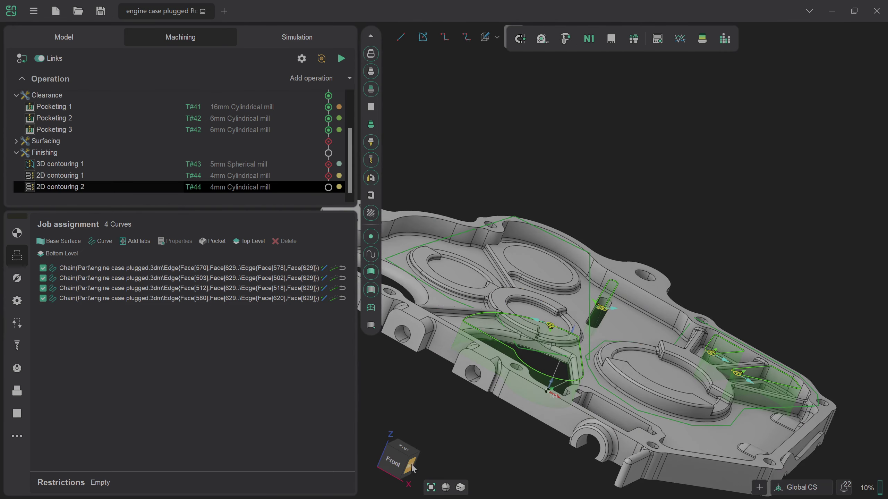
- Set the case's inner floor face as the top level of the 2D contouring 2 job assignment
{"action": "right_click_drag", "start_coordinate": [476, 441], "coordinate": [775, 453]}
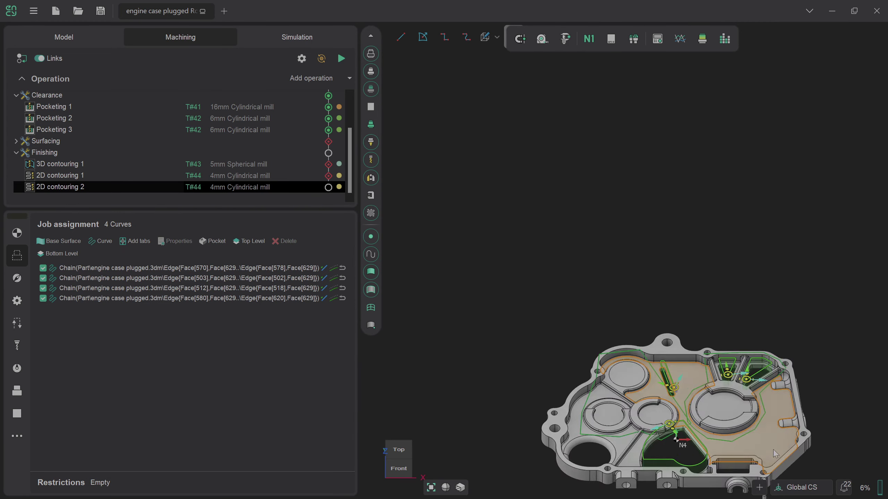
{"action": "scroll", "coordinate": [776, 453], "scroll_direction": "up", "scroll_amount": 5}
{"action": "left_click", "coordinate": [684, 366]}
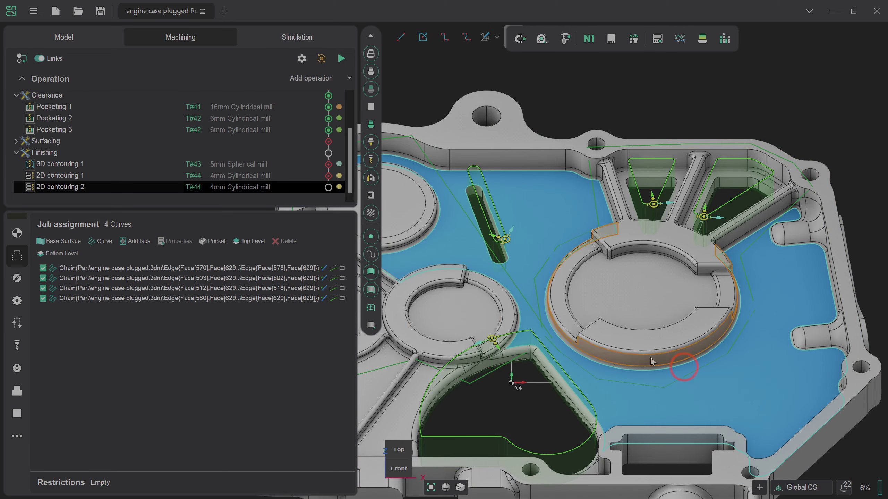
{"action": "left_click", "coordinate": [334, 268]}
{"action": "left_click", "coordinate": [248, 242]}
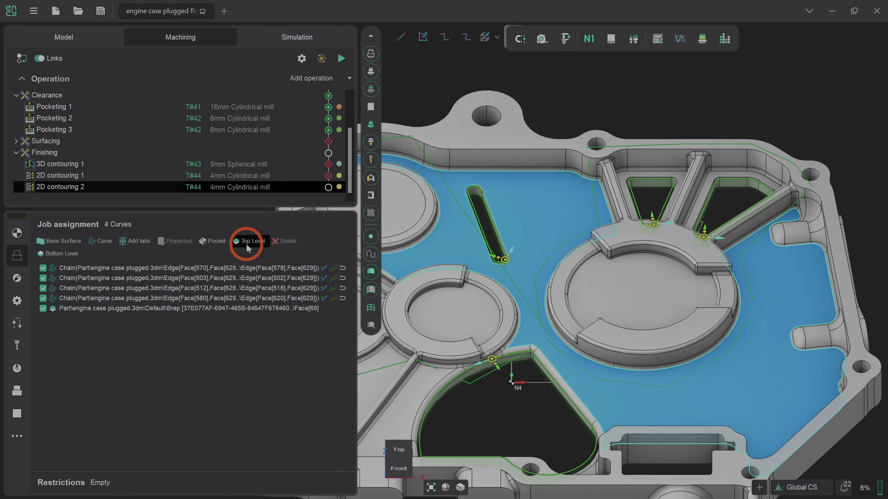
{"action": "left_click", "coordinate": [422, 317]}
{"action": "mouse_move", "coordinate": [421, 315]}
{"action": "middle_mouse_down"}
{"action": "mouse_move", "coordinate": [413, 271]}
{"action": "mouse_move", "coordinate": [415, 300]}
{"action": "middle_mouse_up"}
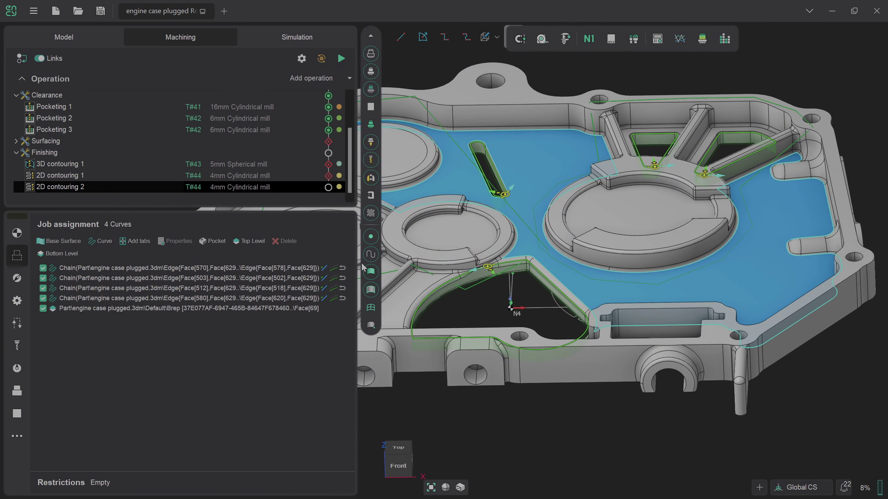
- Review the setup parameters of 2D contouring 2 and calculate its toolpath
{"action": "left_click", "coordinate": [24, 233]}
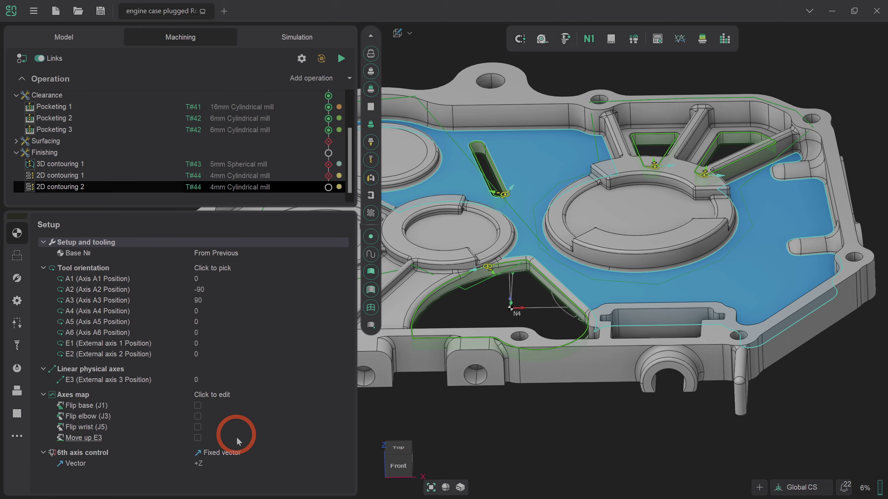
{"action": "left_click", "coordinate": [341, 58]}
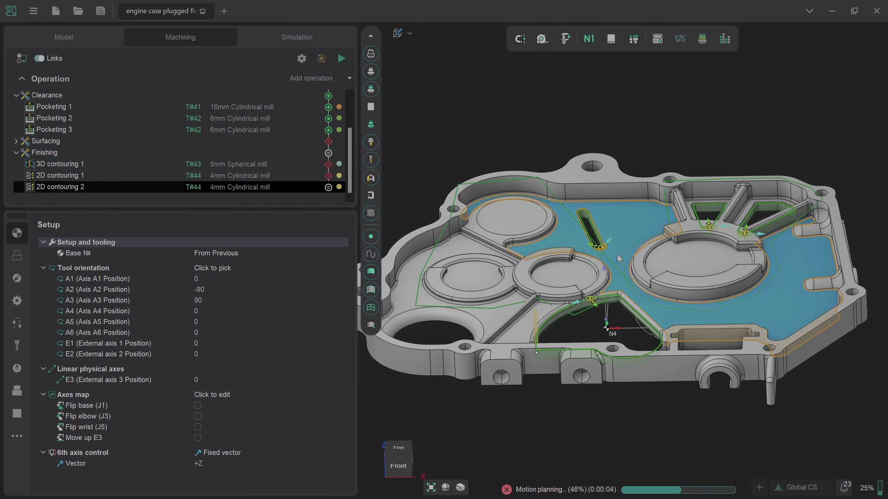
{"action": "scroll", "coordinate": [618, 254], "scroll_direction": "up", "scroll_amount": 3}
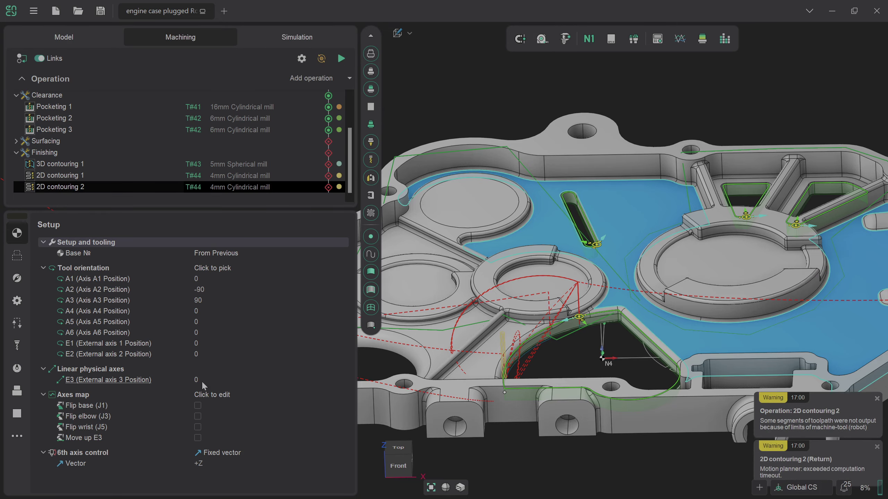
- Build the axis A6 collision map and graph for 2D contouring 2, update the toolpath and close the redundant axes optimizer
{"action": "left_click", "coordinate": [221, 394]}
{"action": "left_click", "coordinate": [346, 395]}
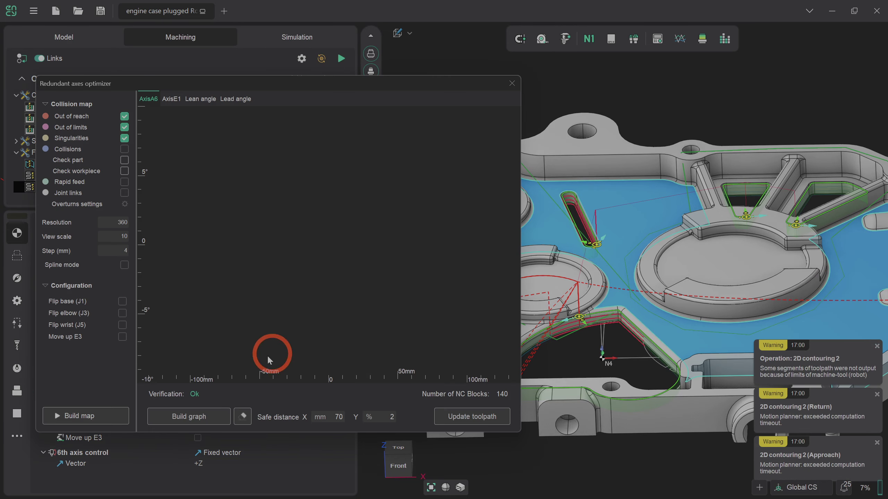
{"action": "left_click", "coordinate": [97, 412]}
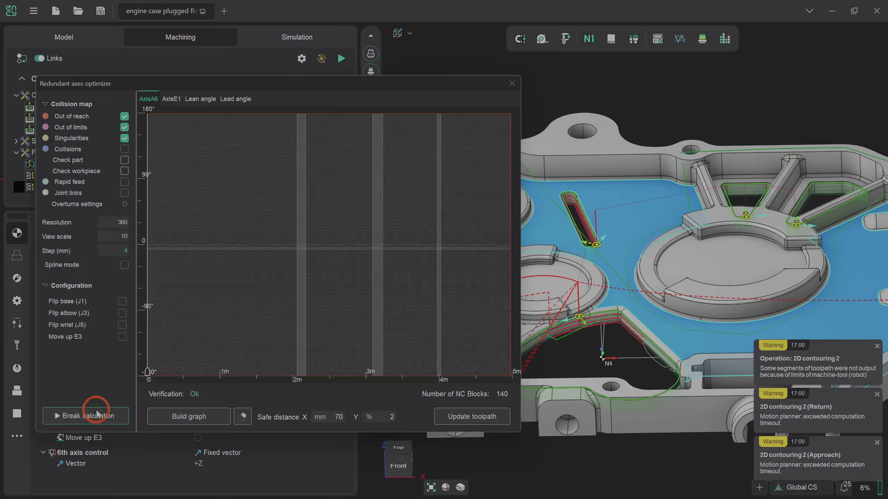
{"action": "left_click", "coordinate": [158, 415]}
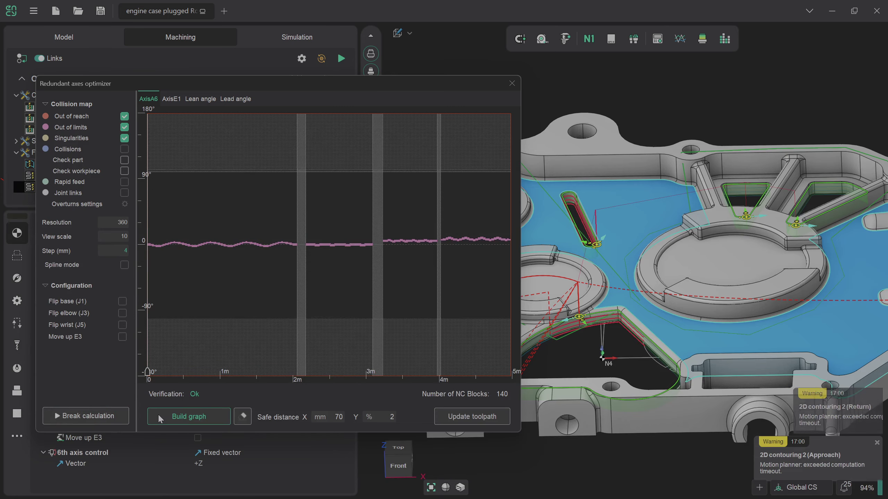
{"action": "left_click", "coordinate": [172, 417]}
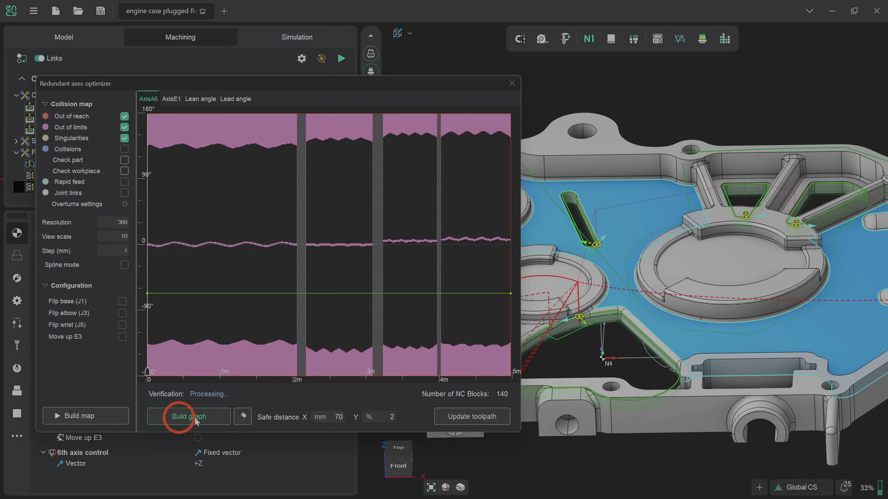
{"action": "left_click", "coordinate": [455, 416]}
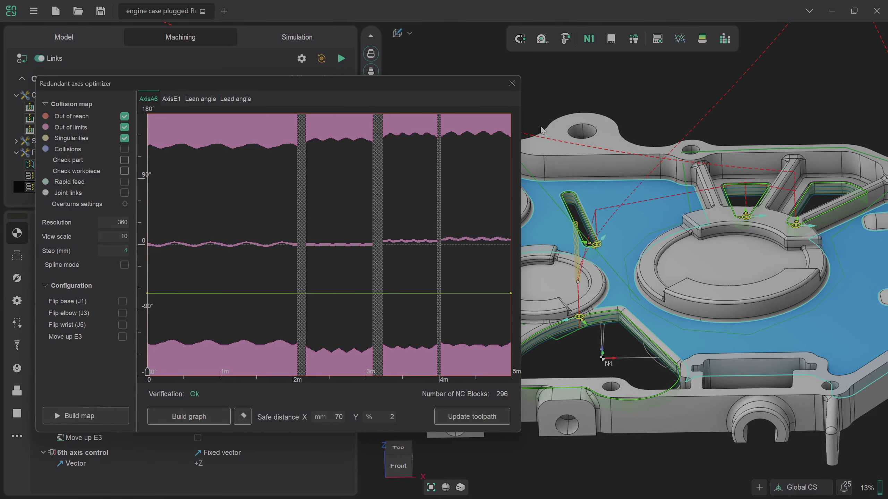
{"action": "left_click", "coordinate": [512, 83]}
- Run the machining simulation of 2D contouring 2 through to the end of the operation
{"action": "scroll", "coordinate": [600, 232], "scroll_direction": "down", "scroll_amount": 2}
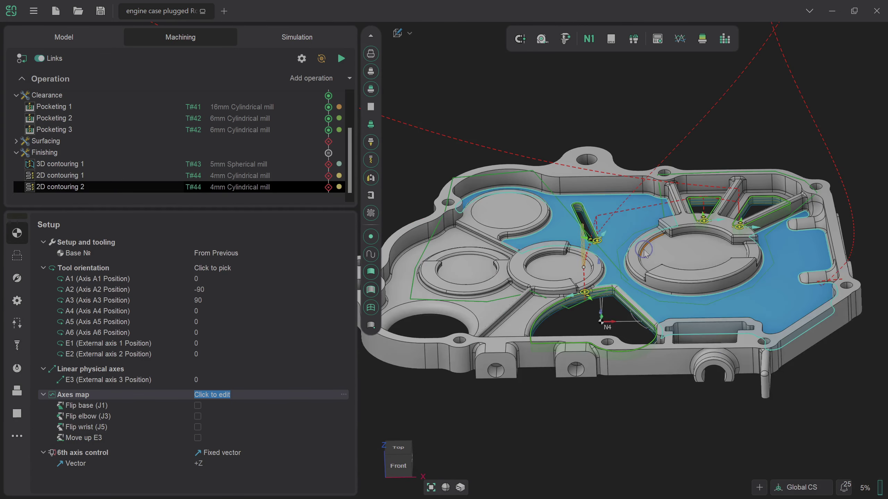
{"action": "right_click_drag", "start_coordinate": [653, 252], "coordinate": [646, 271]}
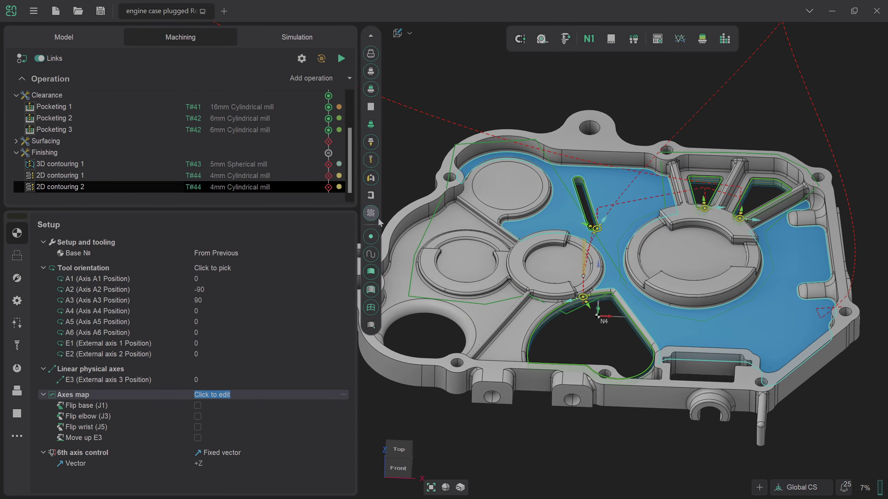
{"action": "left_click", "coordinate": [341, 58]}
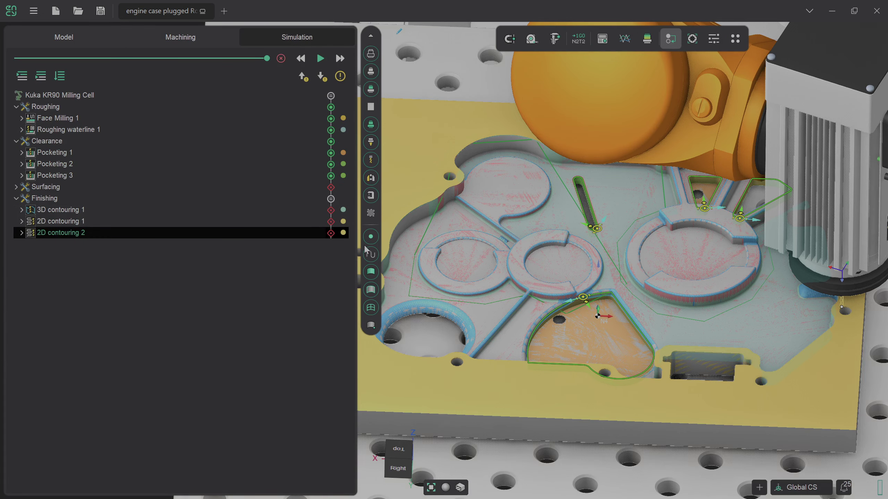
{"action": "left_click", "coordinate": [321, 59]}
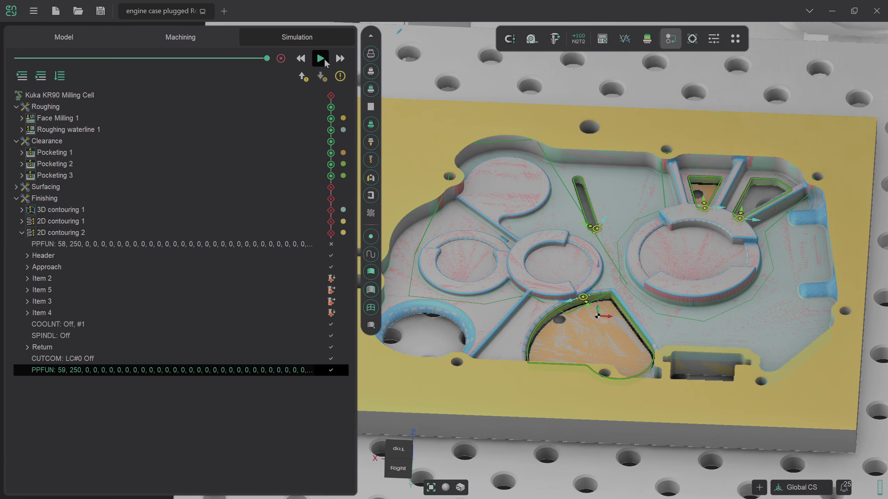
- Compare the machined stock with the part and examine the walls and leftover material of the fan-shaped opening
{"action": "left_click", "coordinate": [647, 39]}
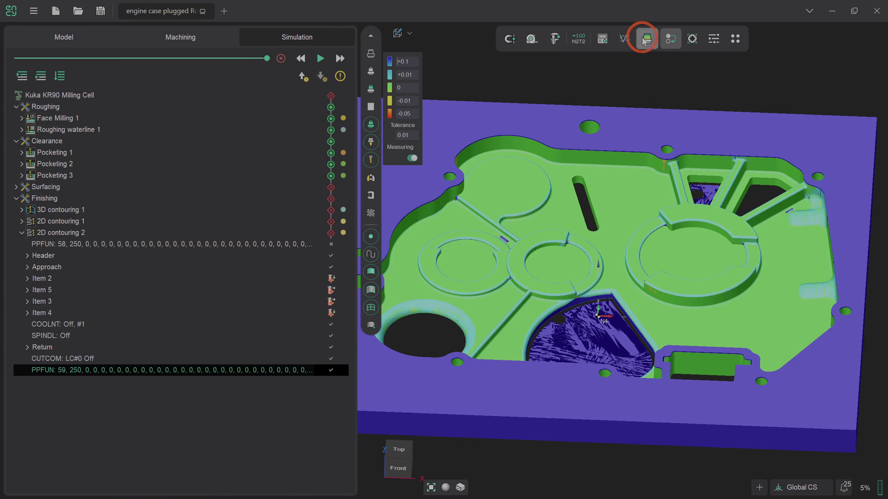
{"action": "left_click_drag", "start_coordinate": [638, 105], "coordinate": [645, 286]}
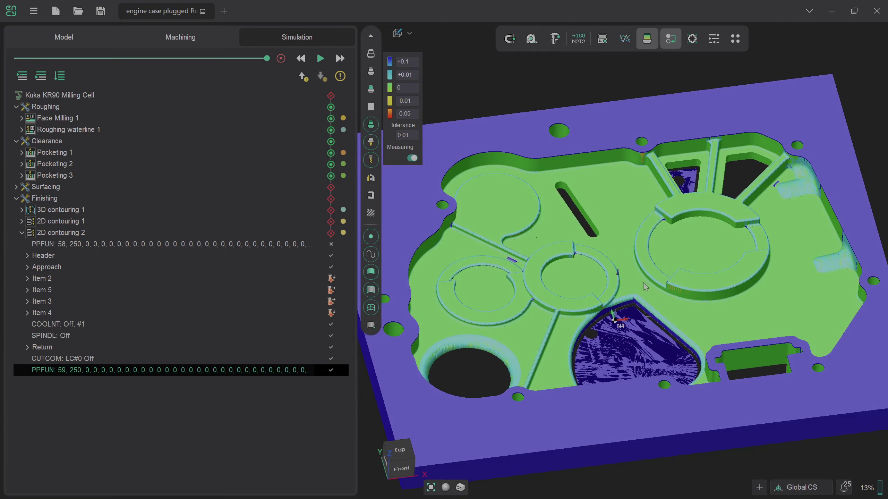
{"action": "scroll", "coordinate": [645, 287], "scroll_direction": "up", "scroll_amount": 6}
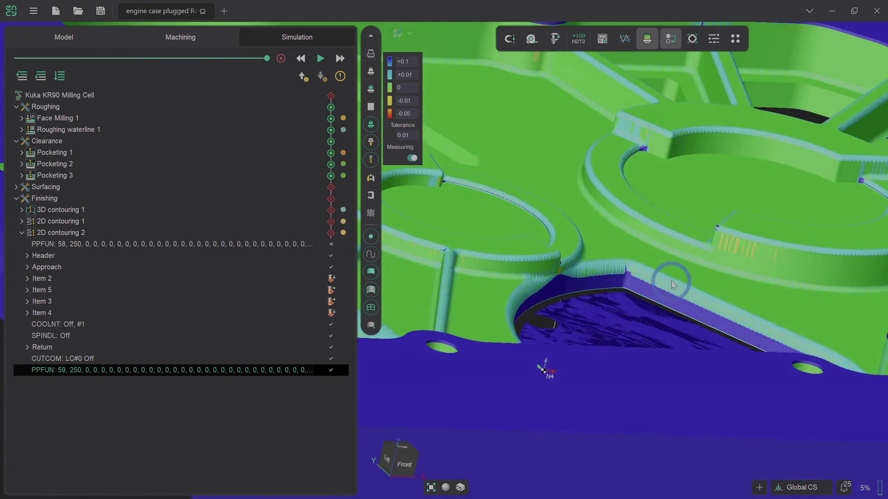
{"action": "left_click_drag", "start_coordinate": [545, 367], "coordinate": [424, 380]}
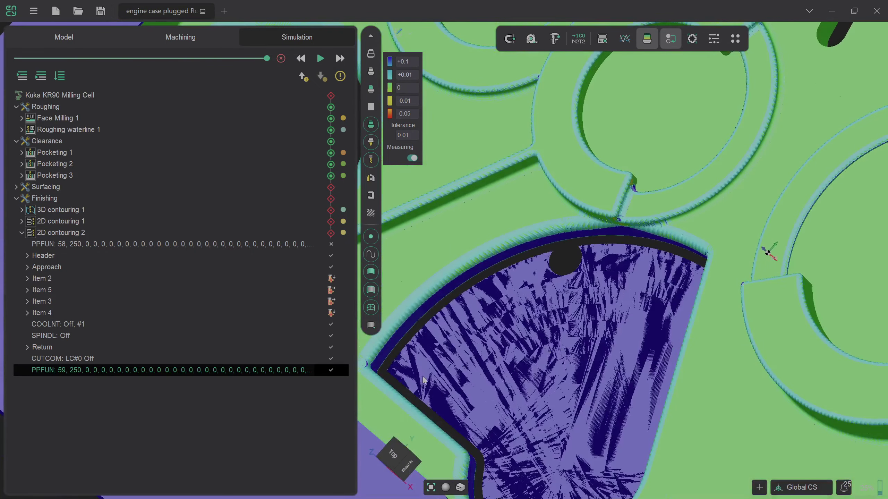
{"action": "scroll", "coordinate": [653, 292], "scroll_direction": "down", "scroll_amount": 5}
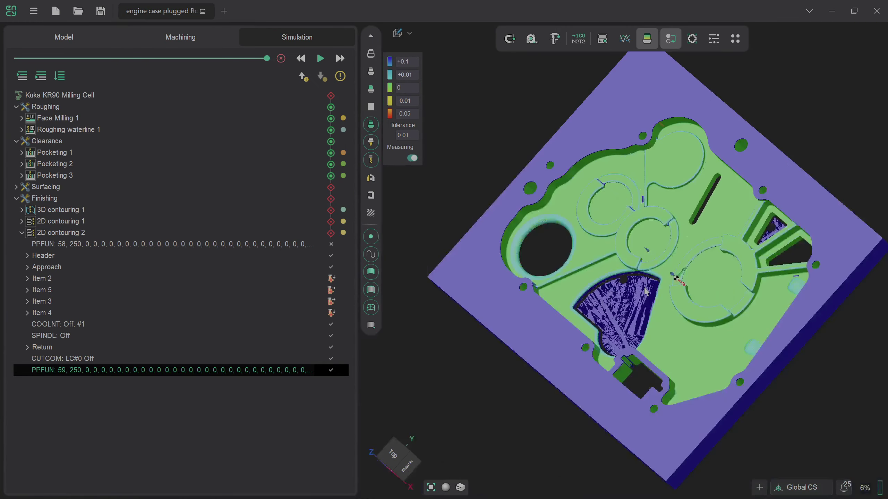
- Turn off the machined stock comparison and return to the machining operations
{"action": "scroll", "coordinate": [760, 251], "scroll_direction": "up", "scroll_amount": 4}
{"action": "left_click_drag", "start_coordinate": [763, 276], "coordinate": [842, 259]}
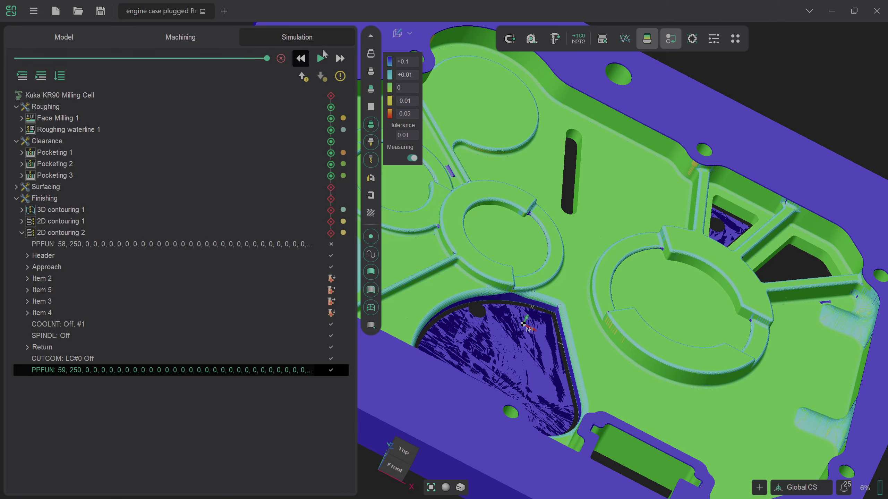
{"action": "left_click", "coordinate": [646, 47]}
{"action": "left_click", "coordinate": [181, 37]}
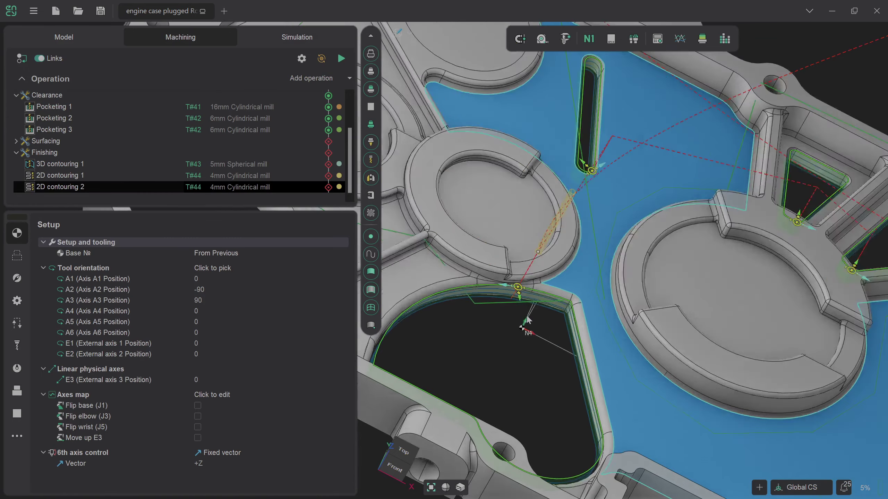
- Examine the 2D contouring 2 toolpath along the wall and lower rounded edge at the fan-shaped opening's corner
{"action": "left_click_drag", "start_coordinate": [527, 320], "coordinate": [542, 297]}
{"action": "scroll", "coordinate": [548, 277], "scroll_direction": "up", "scroll_amount": 5}
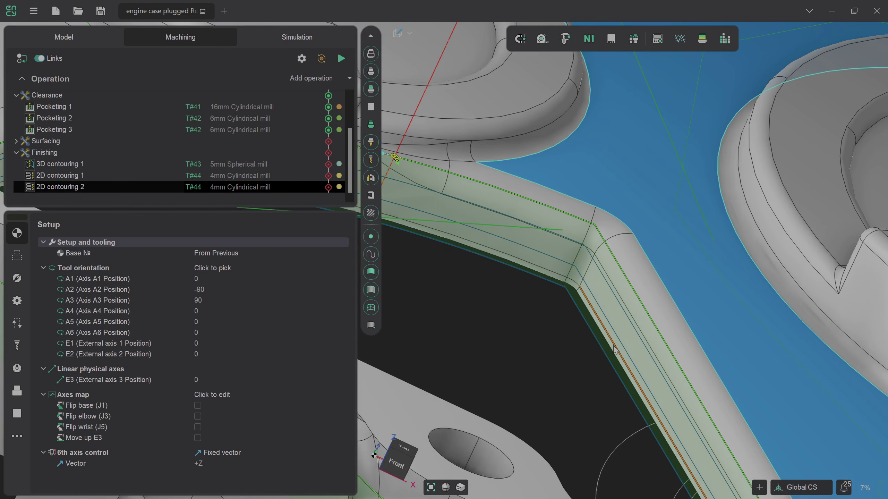
{"action": "left_click_drag", "start_coordinate": [614, 352], "coordinate": [605, 344]}
{"action": "scroll", "coordinate": [605, 344], "scroll_direction": "up", "scroll_amount": 6}
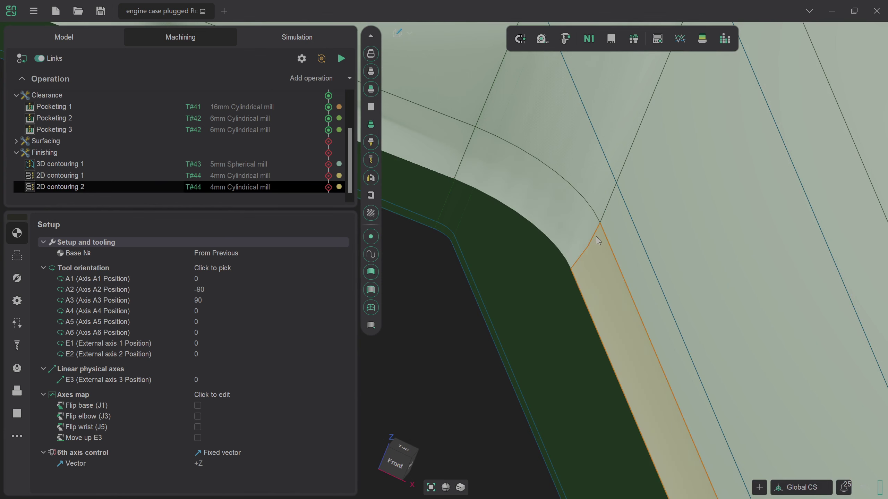
{"action": "scroll", "coordinate": [593, 281], "scroll_direction": "down", "scroll_amount": 2}
{"action": "scroll", "coordinate": [593, 282], "scroll_direction": "down", "scroll_amount": 5}
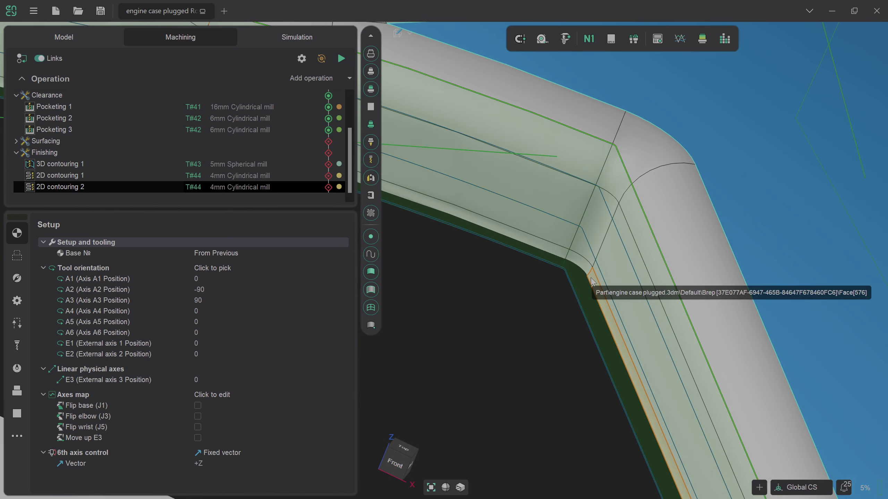
{"action": "mouse_move", "coordinate": [580, 279]}
{"action": "left_mouse_down"}
{"action": "mouse_move", "coordinate": [562, 294]}
{"action": "mouse_move", "coordinate": [581, 289]}
{"action": "left_mouse_up"}
{"action": "scroll", "coordinate": [577, 282], "scroll_direction": "down", "scroll_amount": 4}
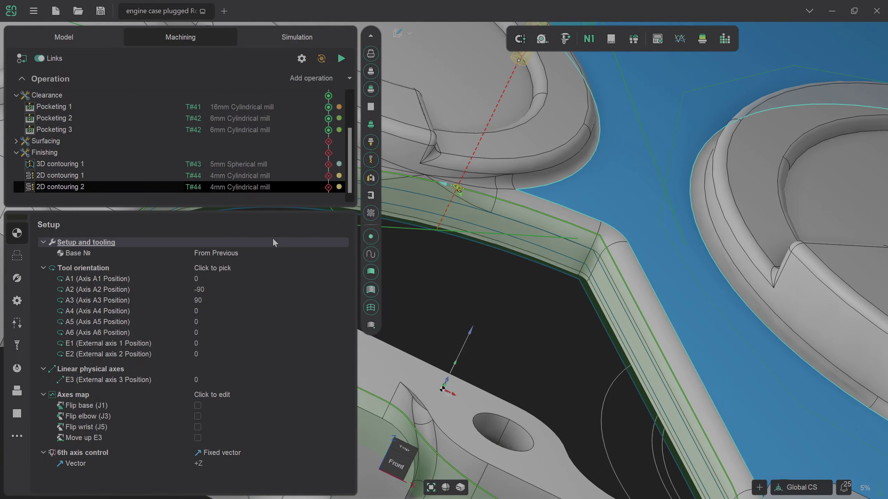
- Review the job assignment of 2D contouring 2 and examine the edges and contour passes around the fan-shaped opening
{"action": "left_click", "coordinate": [17, 255]}
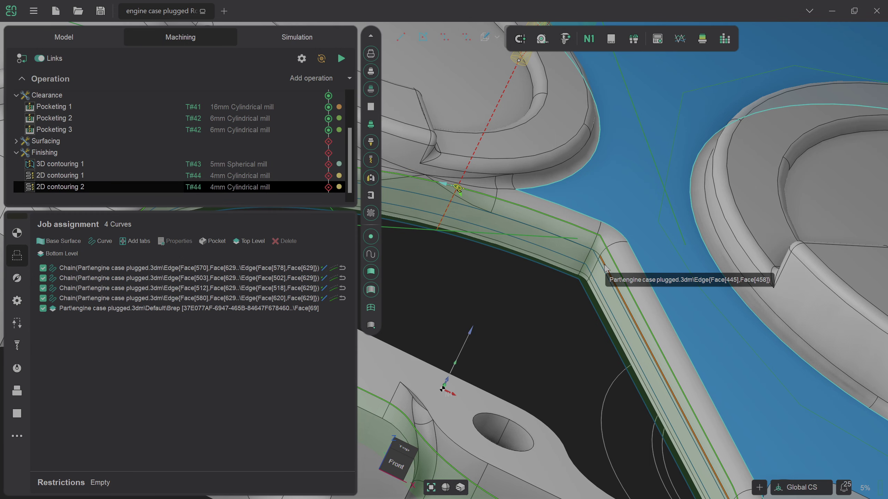
{"action": "scroll", "coordinate": [606, 267], "scroll_direction": "down", "scroll_amount": 3}
{"action": "scroll", "coordinate": [505, 267], "scroll_direction": "up", "scroll_amount": 3}
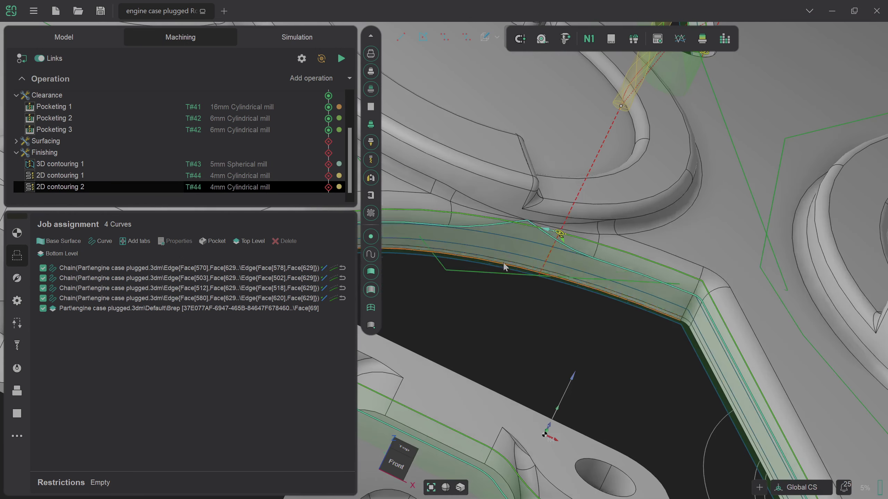
{"action": "scroll", "coordinate": [503, 262], "scroll_direction": "up", "scroll_amount": 2}
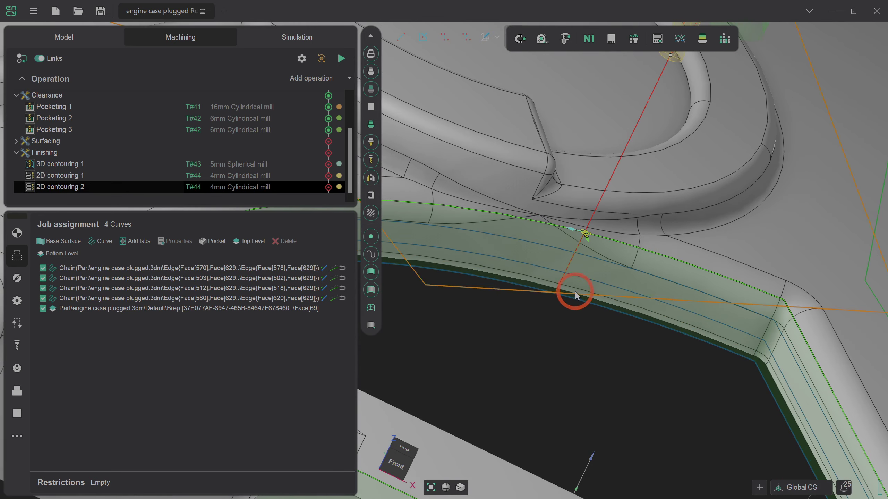
{"action": "scroll", "coordinate": [612, 361], "scroll_direction": "down", "scroll_amount": 2}
{"action": "scroll", "coordinate": [612, 359], "scroll_direction": "down", "scroll_amount": 5}
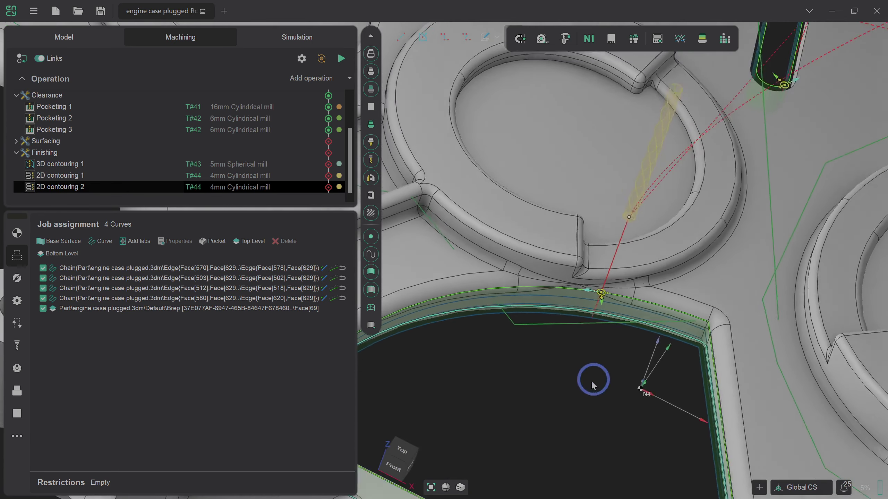
{"action": "scroll", "coordinate": [569, 427], "scroll_direction": "up", "scroll_amount": 4}
{"action": "scroll", "coordinate": [562, 445], "scroll_direction": "down", "scroll_amount": 5}
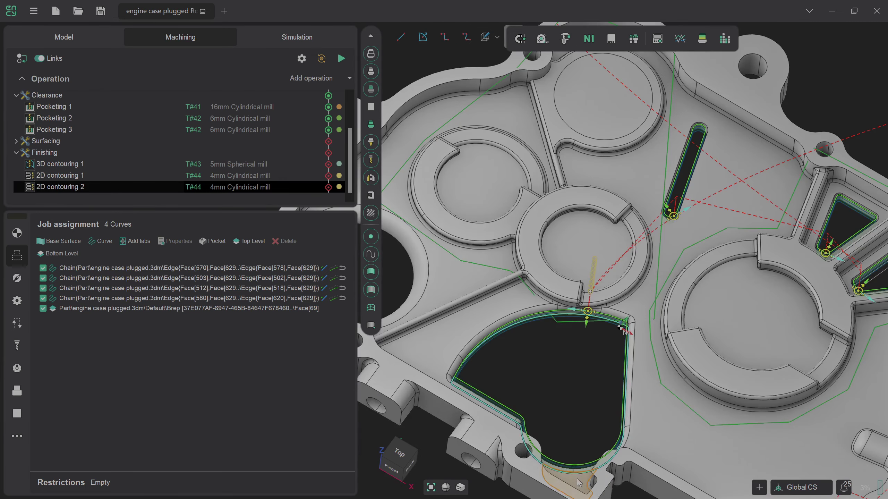
{"action": "scroll", "coordinate": [575, 489], "scroll_direction": "up", "scroll_amount": 3}
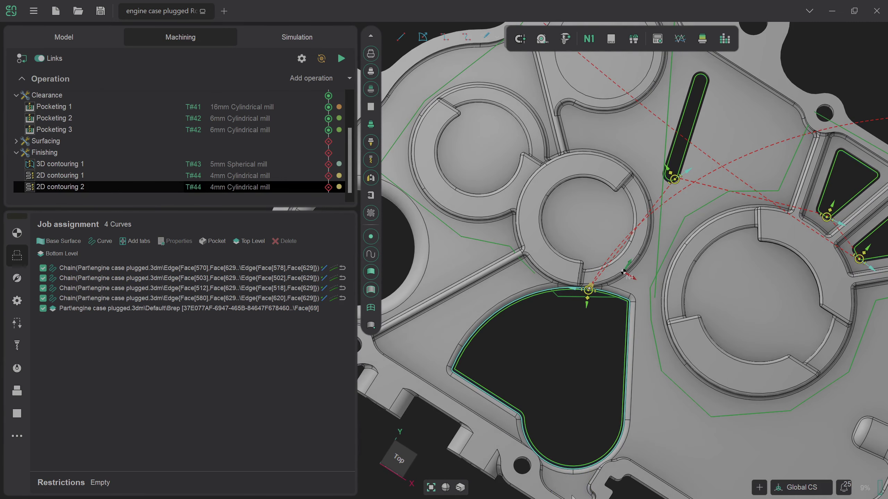
{"action": "middle_click_drag", "start_coordinate": [437, 332], "coordinate": [343, 411]}
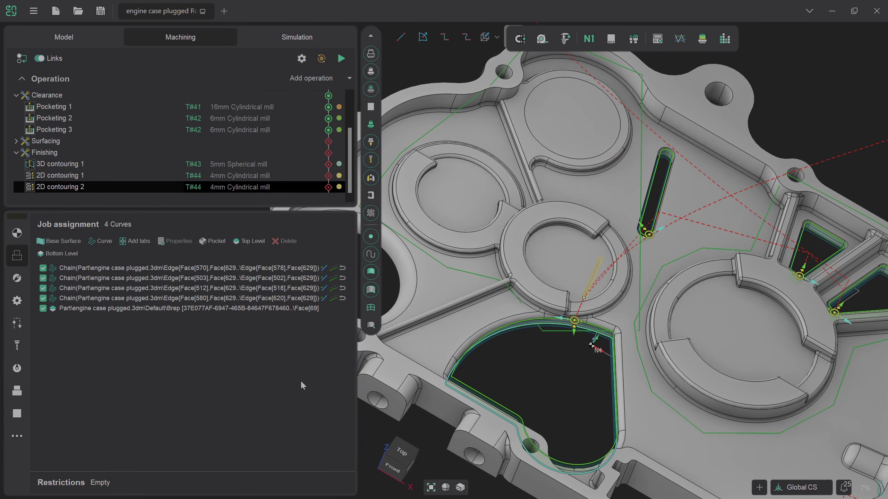
- Duplicate 2D contouring 2 and replace the copy's job items with a single edge chain around the fan-shaped opening
{"action": "right_click", "coordinate": [220, 188]}
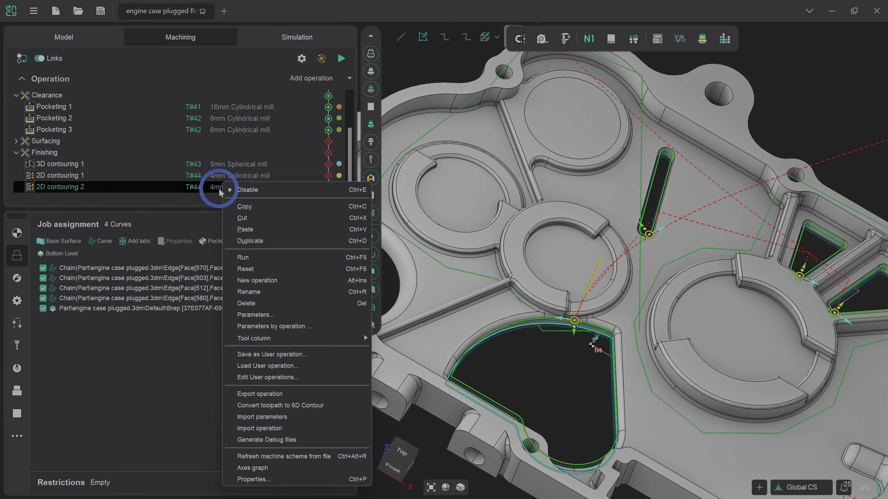
{"action": "left_click", "coordinate": [260, 241]}
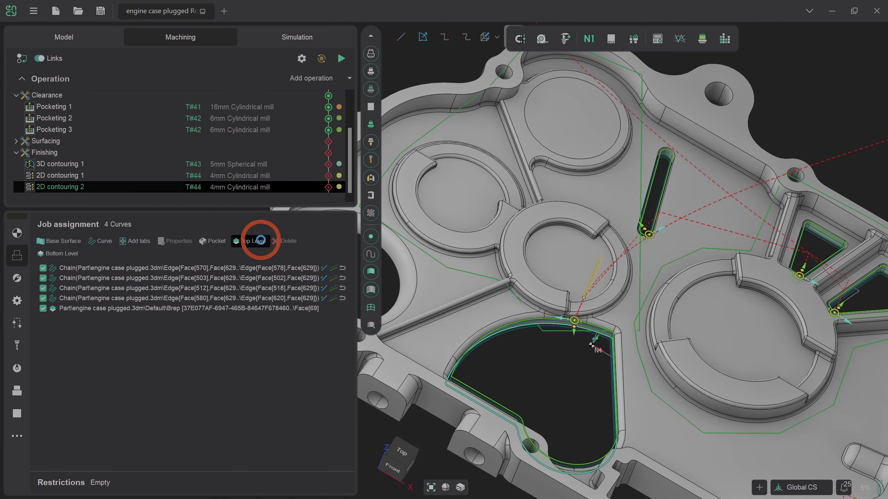
{"action": "left_click", "coordinate": [254, 198]}
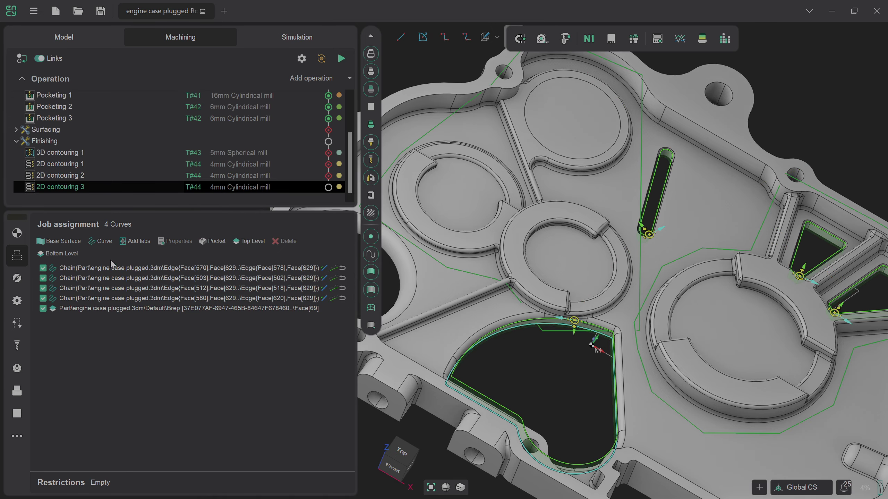
{"action": "left_click", "coordinate": [131, 307]}
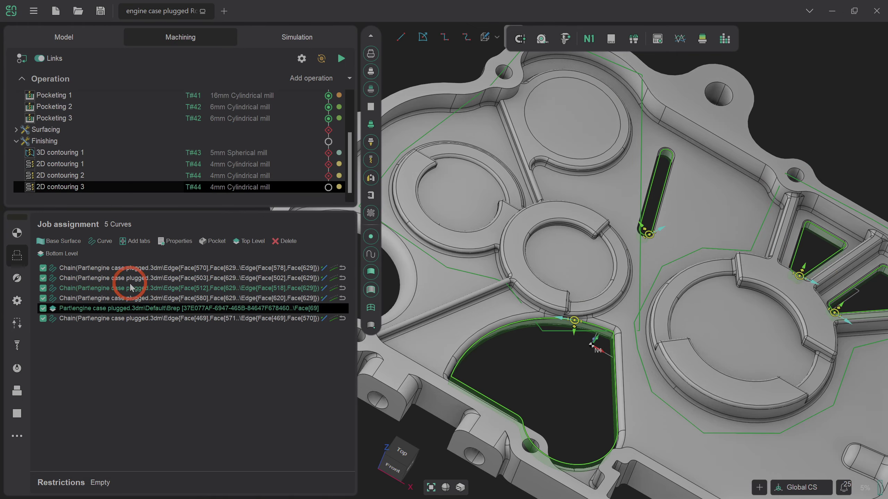
{"action": "left_click", "coordinate": [127, 267], "text": "shift"}
{"action": "left_click", "coordinate": [285, 242]}
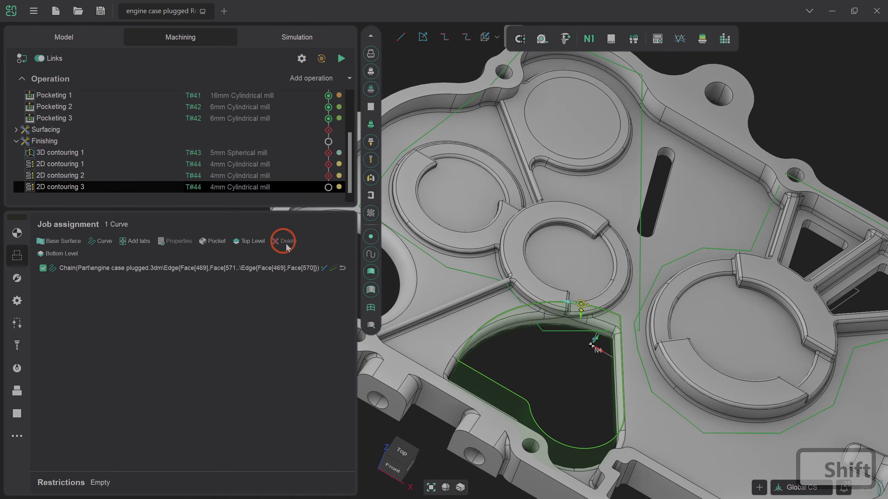
- Assign the case's flat floor face beside the fan-shaped opening as the top level of the duplicated operation
{"action": "left_click", "coordinate": [512, 367]}
{"action": "scroll", "coordinate": [540, 381], "scroll_direction": "up", "scroll_amount": 5}
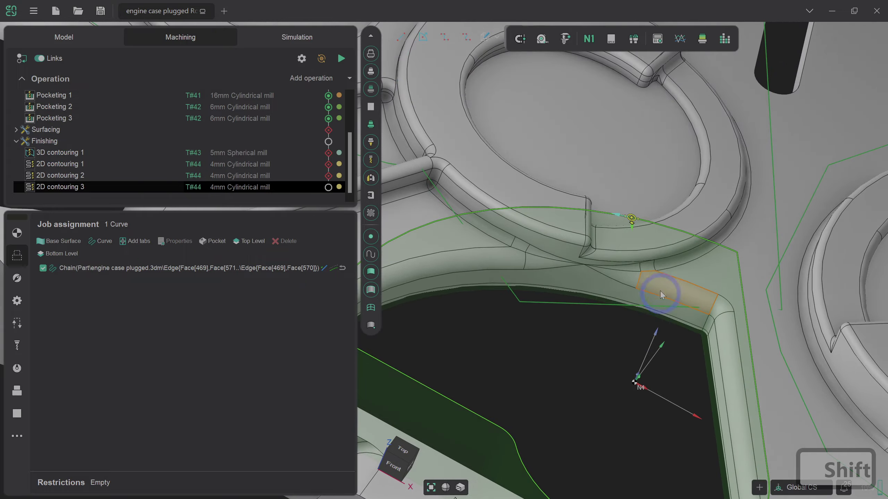
{"action": "left_click", "coordinate": [705, 272], "text": "shift"}
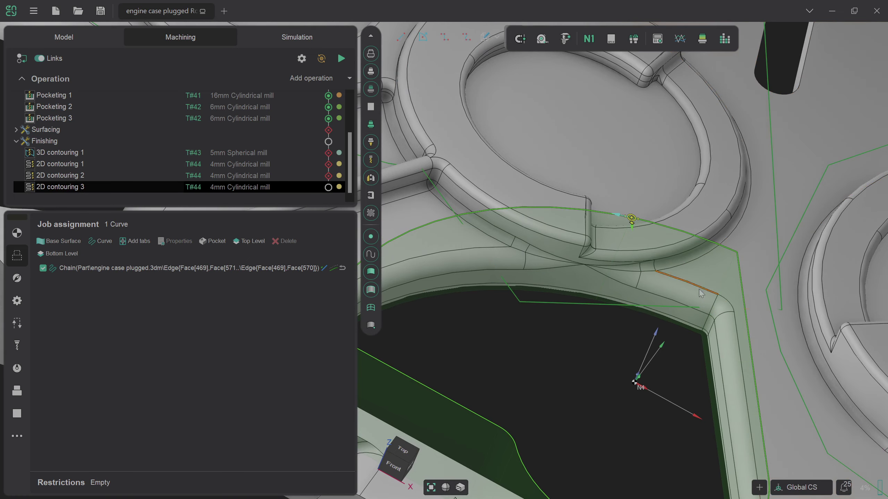
{"action": "left_click", "coordinate": [169, 277]}
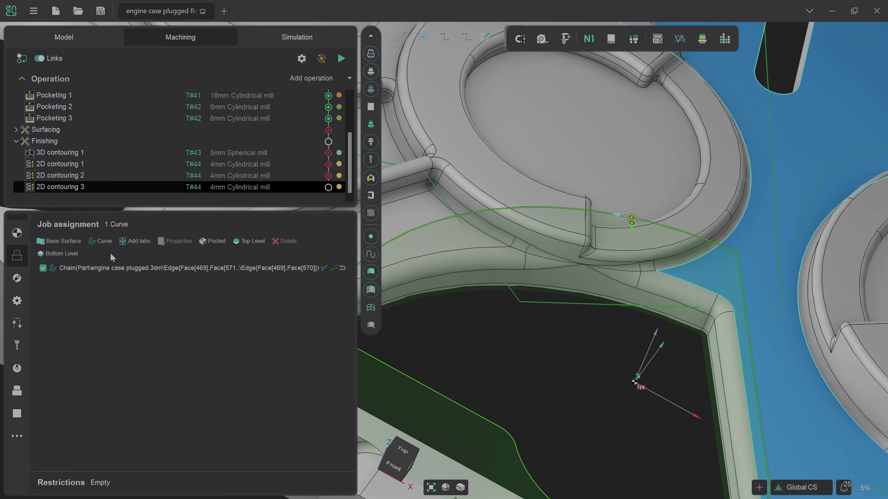
{"action": "left_click", "coordinate": [241, 241]}
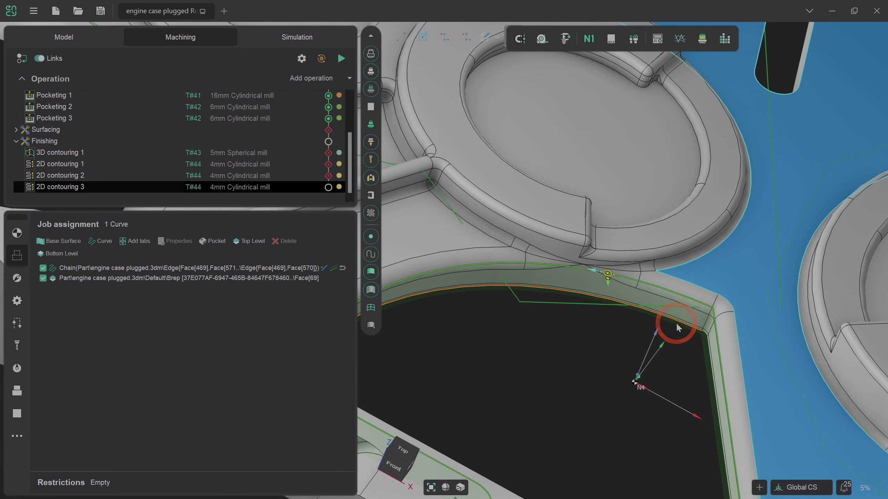
- Measure the lower rounded edge at the corner of the fan-shaped opening's wall
{"action": "scroll", "coordinate": [687, 331], "scroll_direction": "up", "scroll_amount": 6}
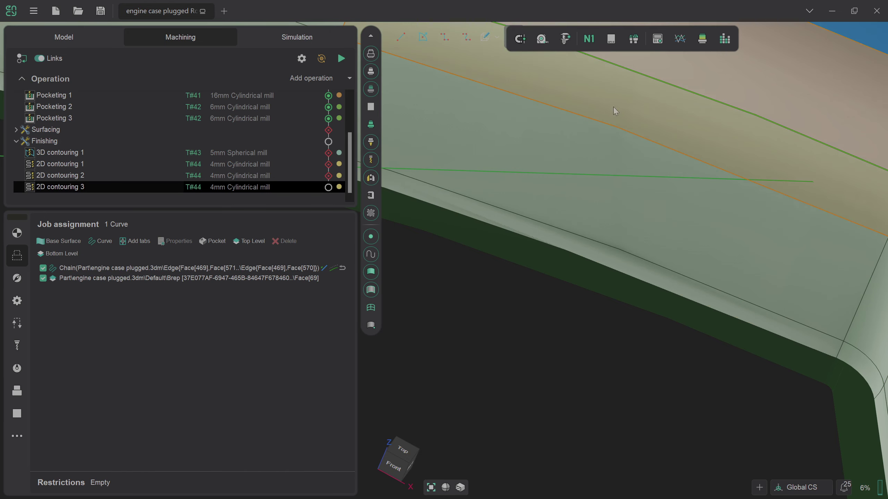
{"action": "left_click", "coordinate": [542, 39]}
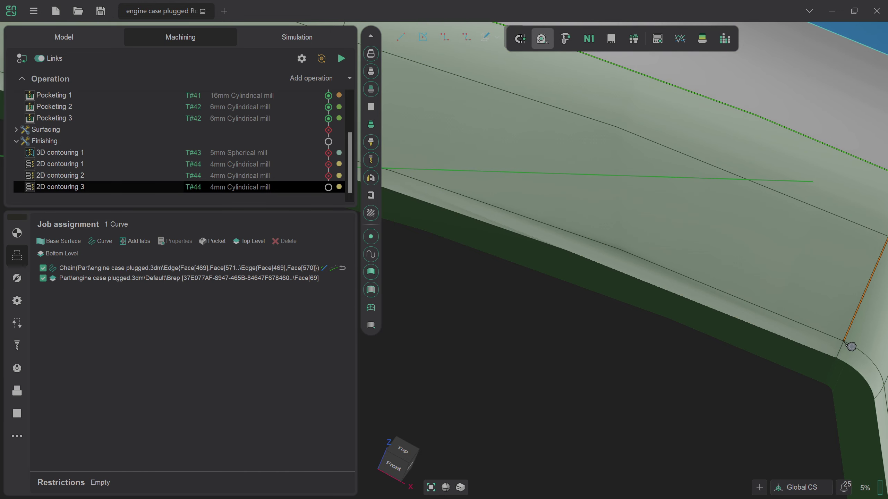
{"action": "left_click", "coordinate": [840, 346]}
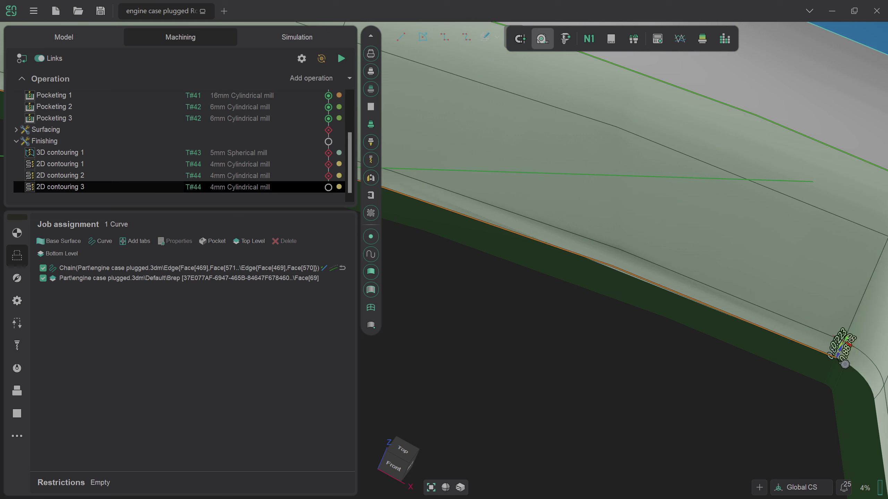
{"action": "left_click_drag", "start_coordinate": [800, 353], "coordinate": [742, 336]}
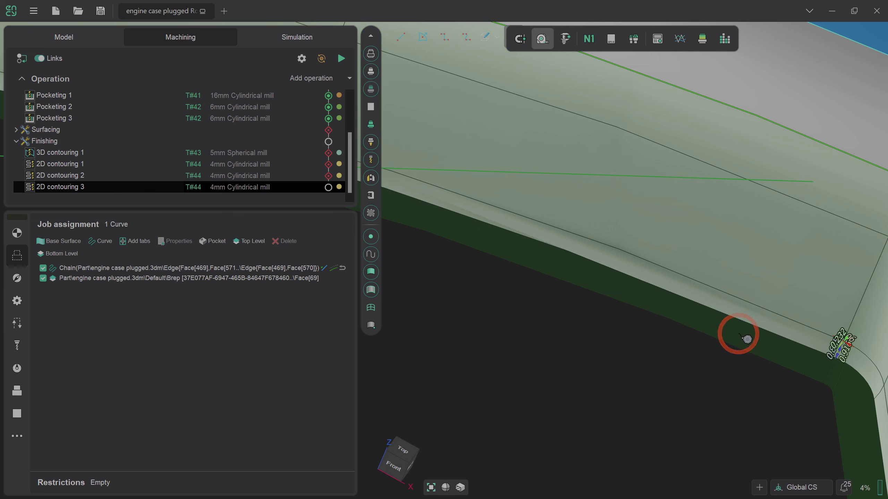
{"action": "left_click", "coordinate": [554, 41]}
- Set the bottom level of 2D contouring 3 to 51 mm and calculate its toolpath
{"action": "left_click", "coordinate": [261, 244]}
{"action": "left_click", "coordinate": [16, 279]}
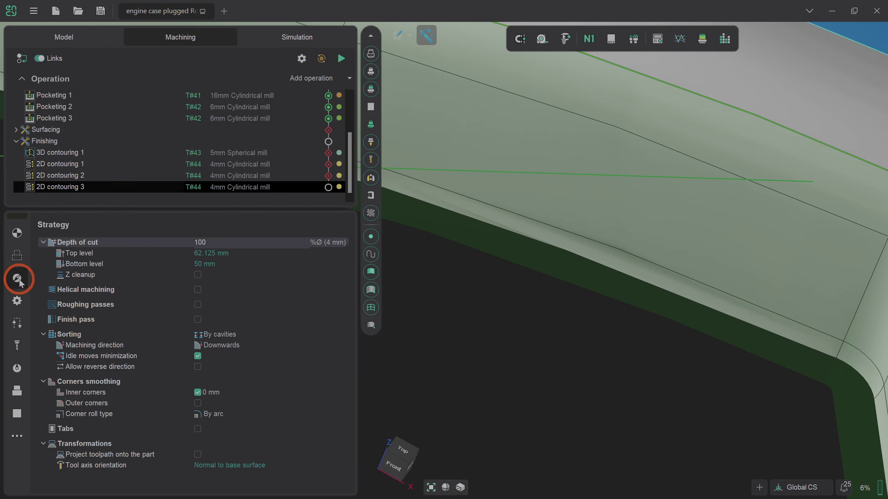
{"action": "left_click", "coordinate": [262, 269]}
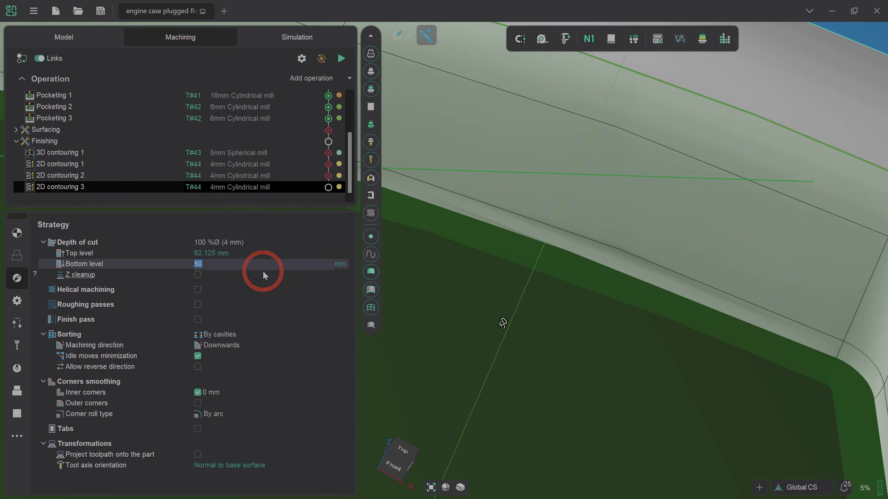
{"action": "type", "text": "51"}
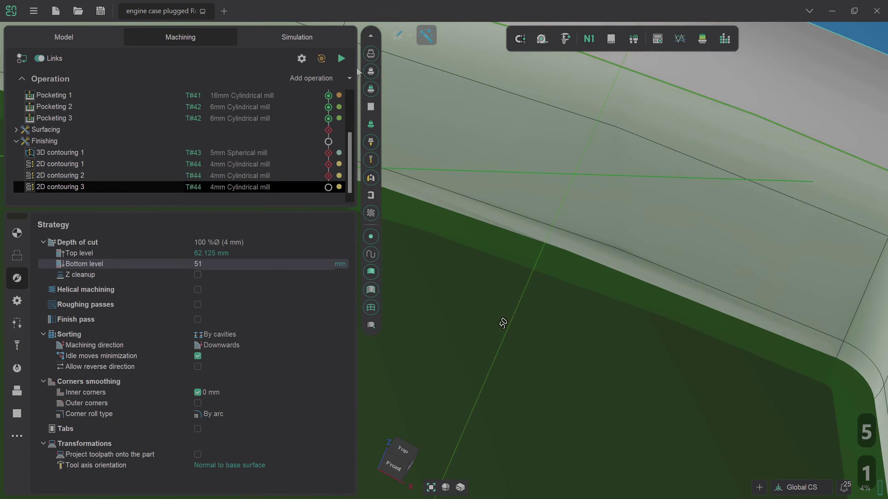
{"action": "left_click", "coordinate": [341, 59]}
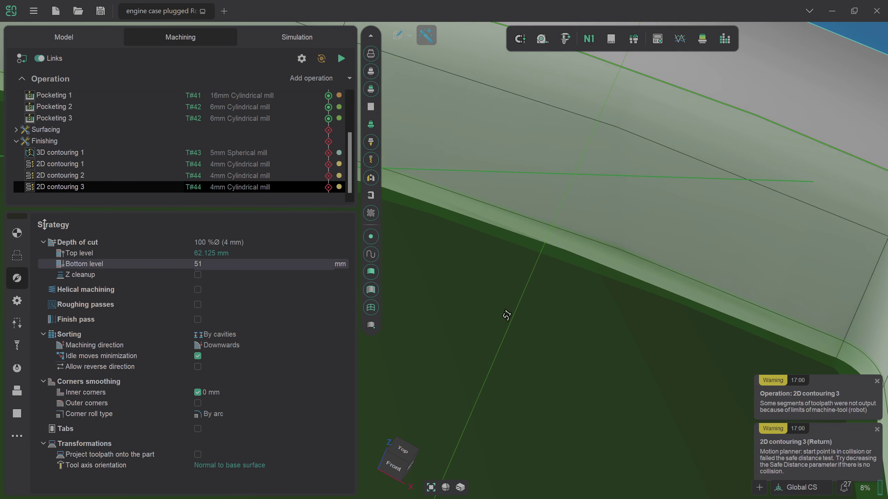
- Build the axis A6 collision map and graph for 2D contouring 3, update the toolpath and close the redundant axes optimizer
{"action": "left_click", "coordinate": [18, 234]}
{"action": "left_click", "coordinate": [245, 395]}
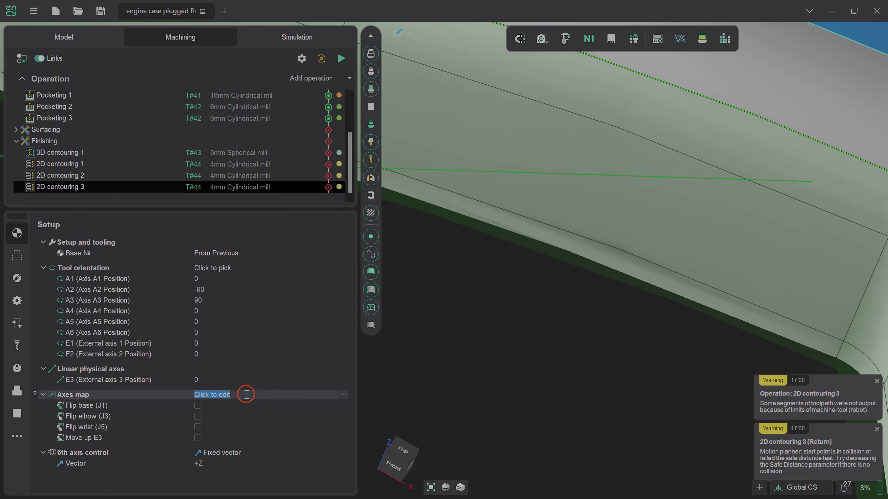
{"action": "left_click", "coordinate": [344, 394]}
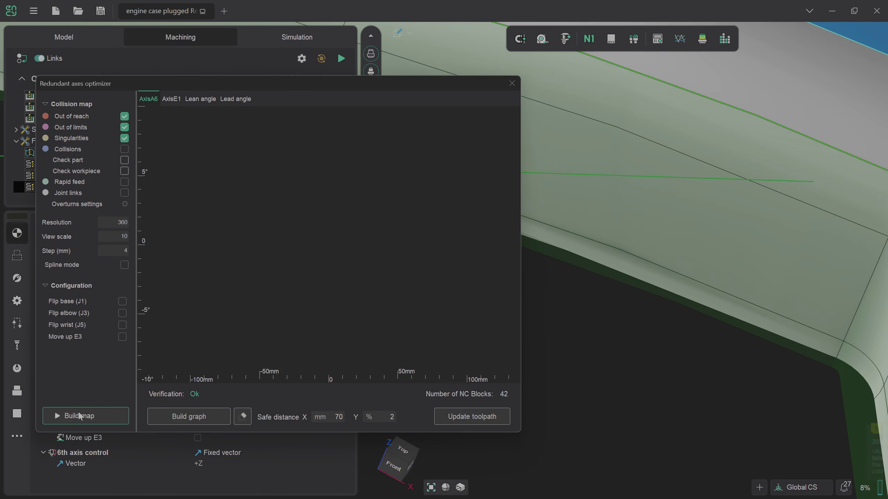
{"action": "left_click", "coordinate": [78, 414]}
{"action": "left_click", "coordinate": [176, 420]}
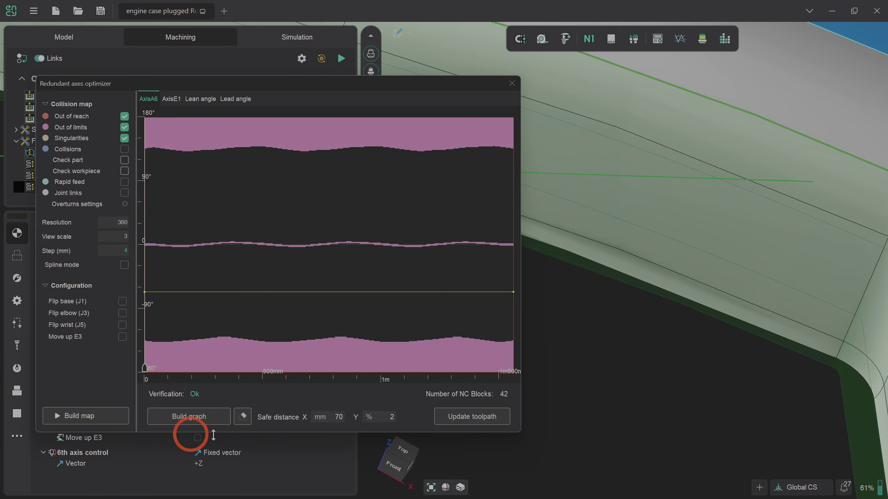
{"action": "left_click", "coordinate": [467, 424]}
{"action": "left_click", "coordinate": [512, 83]}
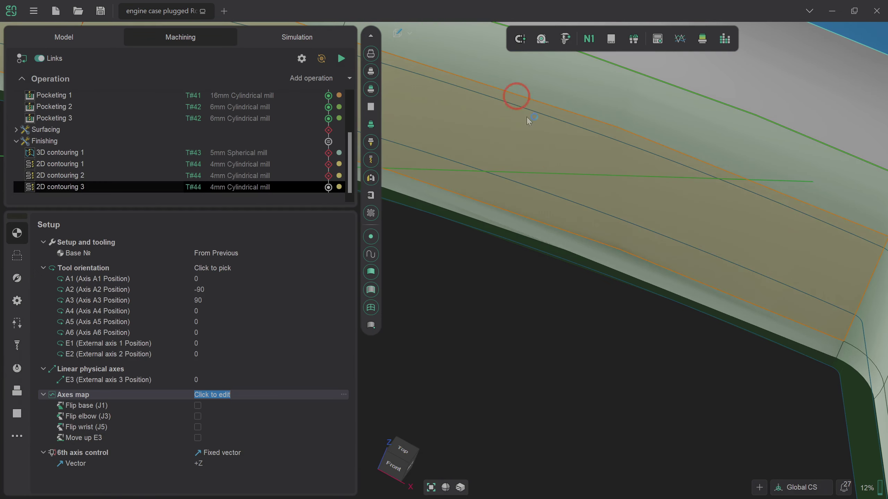
- Run the machining simulation of 2D contouring 3 with the fan-shaped opening in view
{"action": "left_click", "coordinate": [281, 25]}
{"action": "left_click", "coordinate": [466, 347]}
{"action": "left_click", "coordinate": [402, 450]}
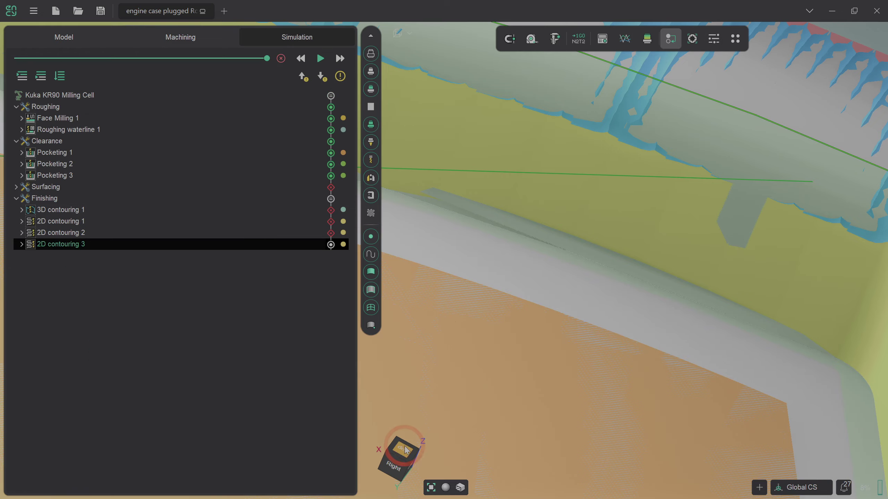
{"action": "left_click", "coordinate": [522, 347]}
{"action": "scroll", "coordinate": [496, 210], "scroll_direction": "down", "scroll_amount": 3}
{"action": "scroll", "coordinate": [470, 204], "scroll_direction": "up", "scroll_amount": 8}
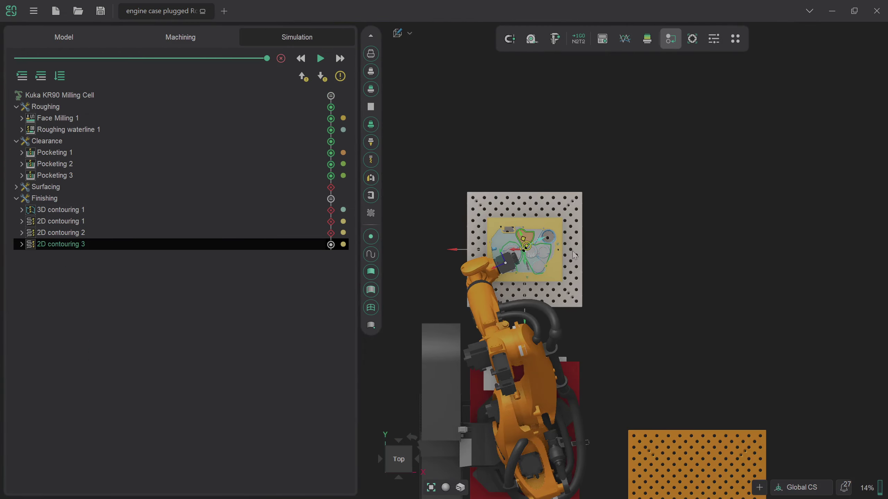
{"action": "left_click", "coordinate": [419, 451]}
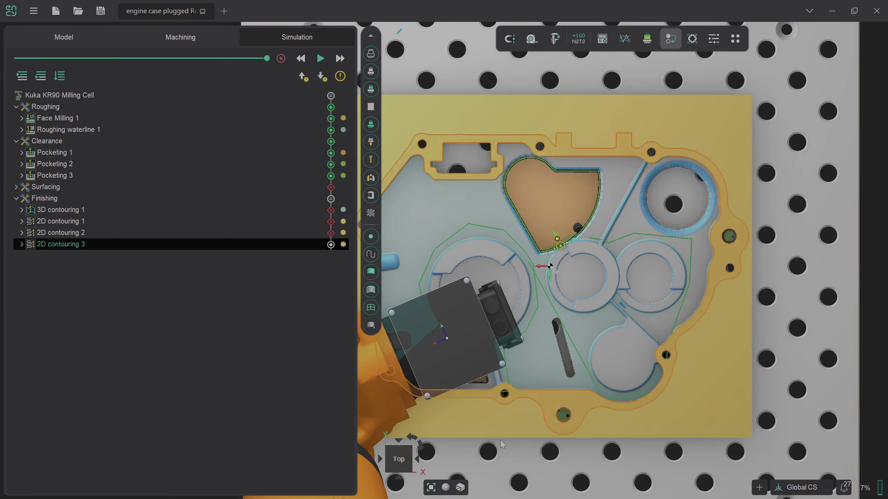
{"action": "left_click_drag", "start_coordinate": [413, 441], "coordinate": [578, 402]}
{"action": "scroll", "coordinate": [579, 401], "scroll_direction": "up", "scroll_amount": 10}
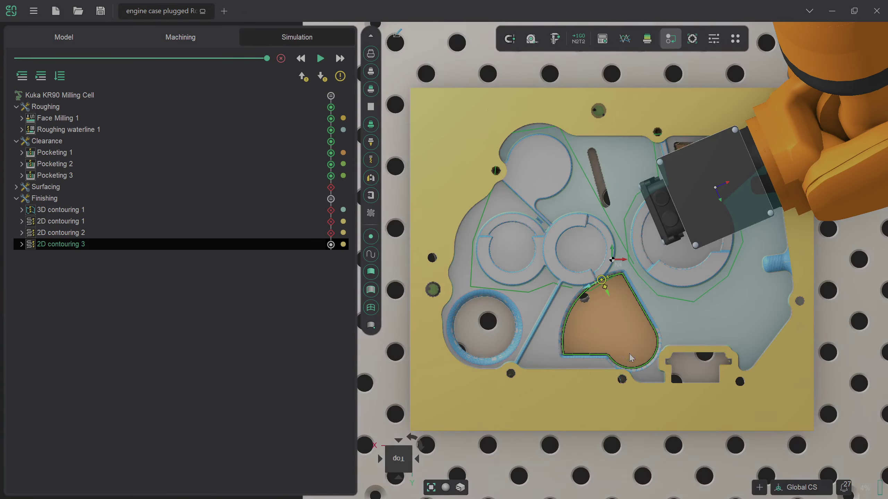
{"action": "right_click_drag", "start_coordinate": [631, 356], "coordinate": [636, 147]}
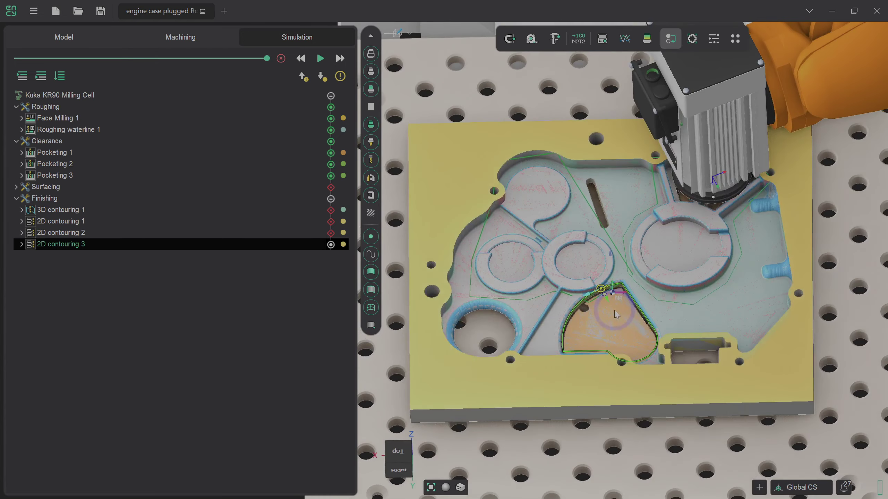
{"action": "scroll", "coordinate": [636, 147], "scroll_direction": "up", "scroll_amount": 5}
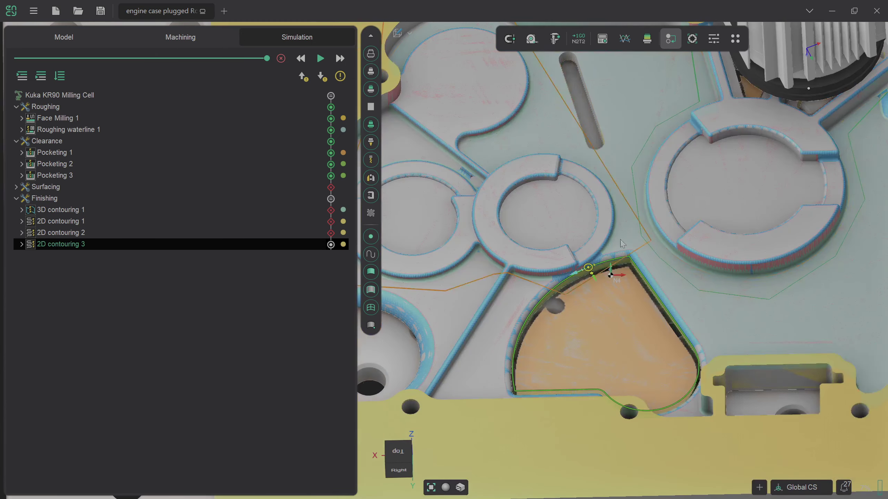
{"action": "left_click", "coordinate": [321, 59]}
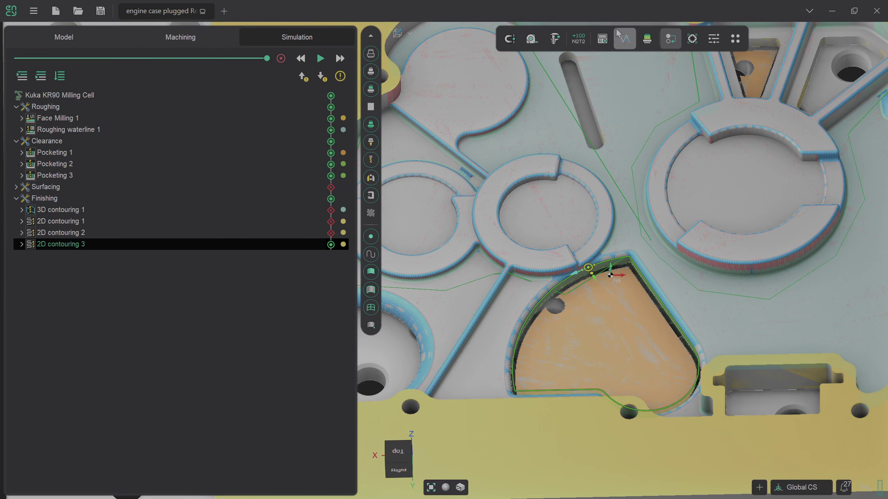
- Show the deviation comparison between the machined result and the part, and examine the fan-shaped opening's wall, corner and lower edge
{"action": "left_click", "coordinate": [646, 39]}
{"action": "scroll", "coordinate": [630, 272], "scroll_direction": "up", "scroll_amount": 5}
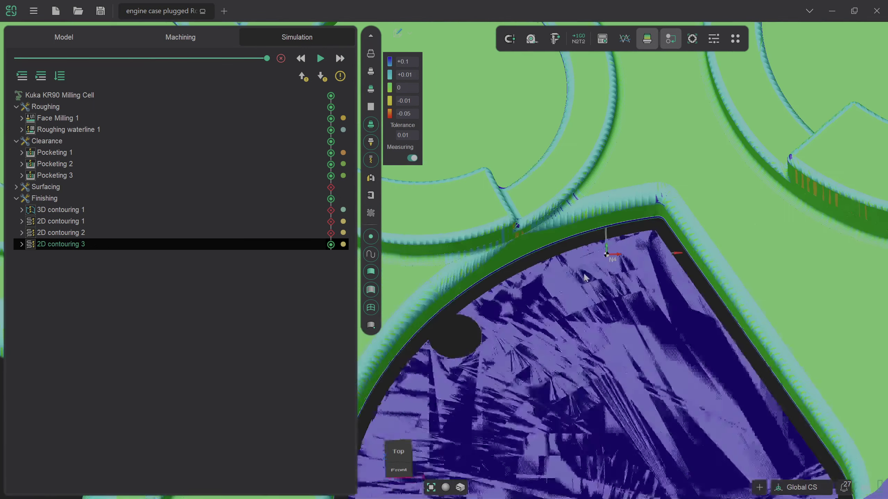
{"action": "right_click_drag", "start_coordinate": [619, 254], "coordinate": [597, 235]}
{"action": "scroll", "coordinate": [595, 230], "scroll_direction": "up", "scroll_amount": 5}
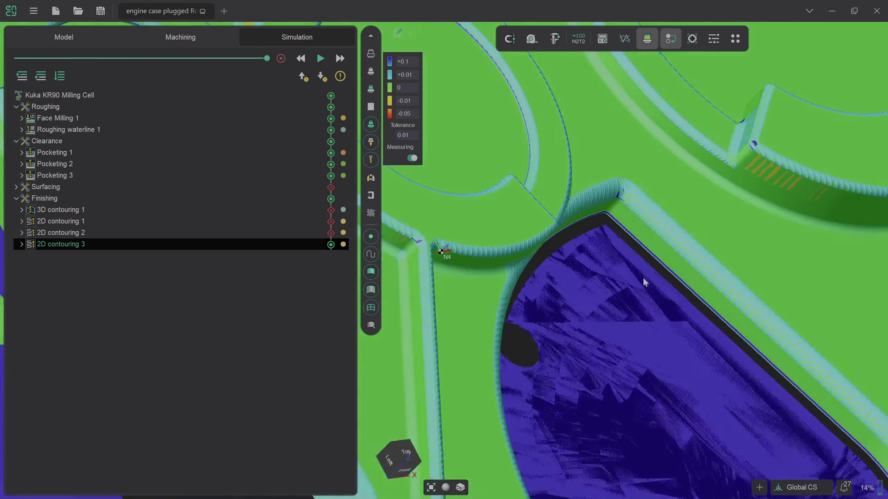
{"action": "right_click_drag", "start_coordinate": [642, 276], "coordinate": [618, 213]}
{"action": "scroll", "coordinate": [619, 218], "scroll_direction": "up", "scroll_amount": 2}
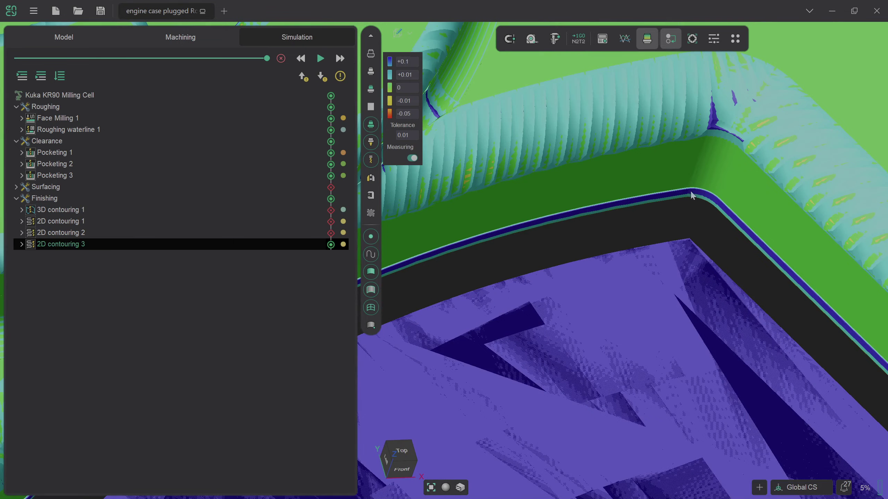
{"action": "scroll", "coordinate": [696, 192], "scroll_direction": "down", "scroll_amount": 3}
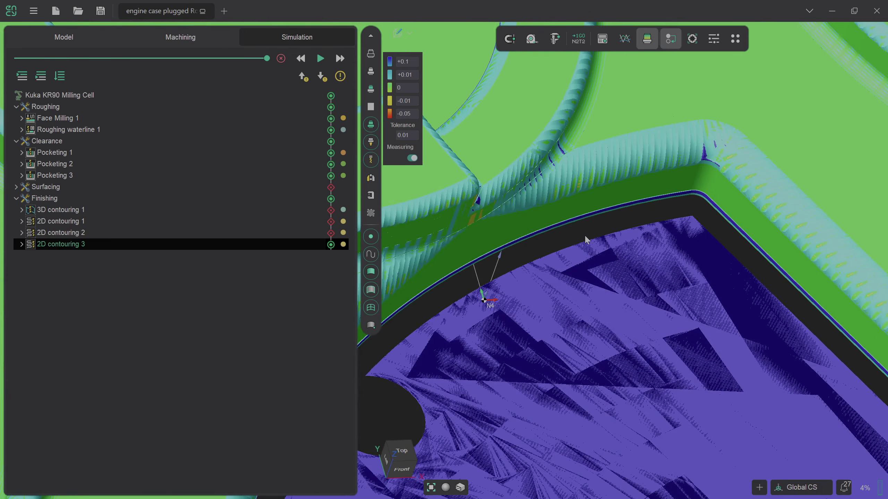
{"action": "scroll", "coordinate": [586, 232], "scroll_direction": "down", "scroll_amount": 1}
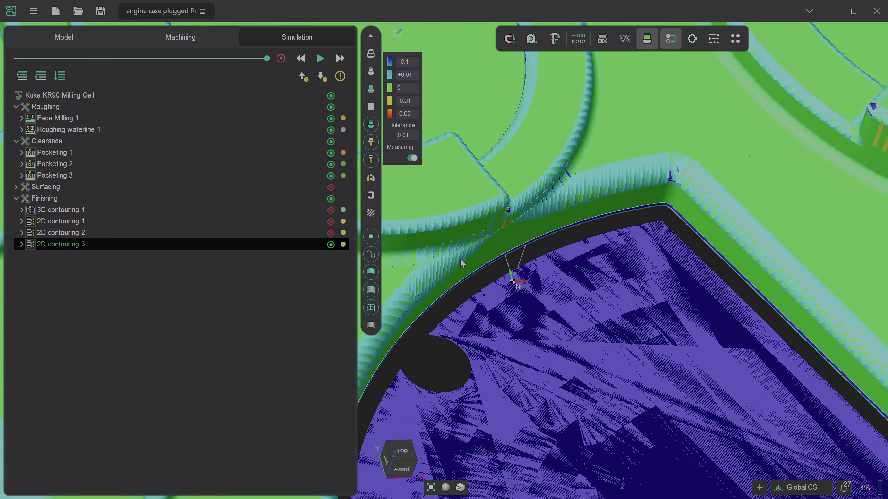
{"action": "scroll", "coordinate": [615, 220], "scroll_direction": "down", "scroll_amount": 4}
{"action": "scroll", "coordinate": [645, 309], "scroll_direction": "up", "scroll_amount": 3}
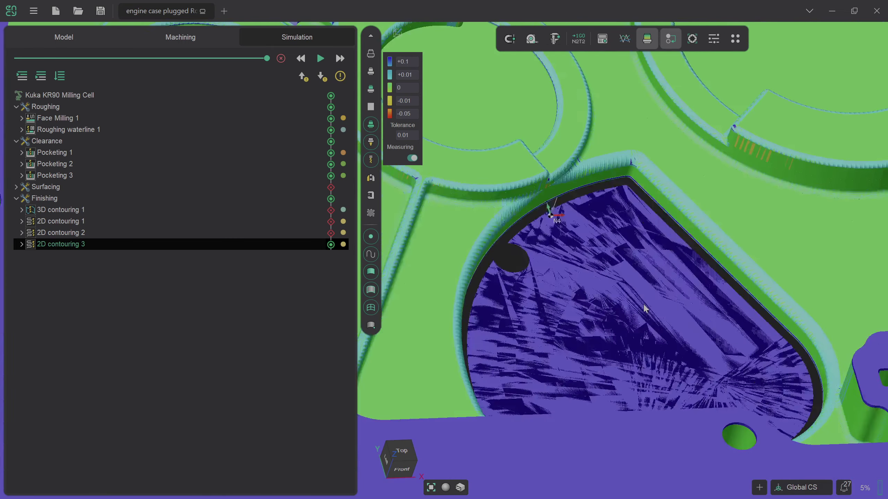
{"action": "right_click_drag", "start_coordinate": [645, 309], "coordinate": [621, 360]}
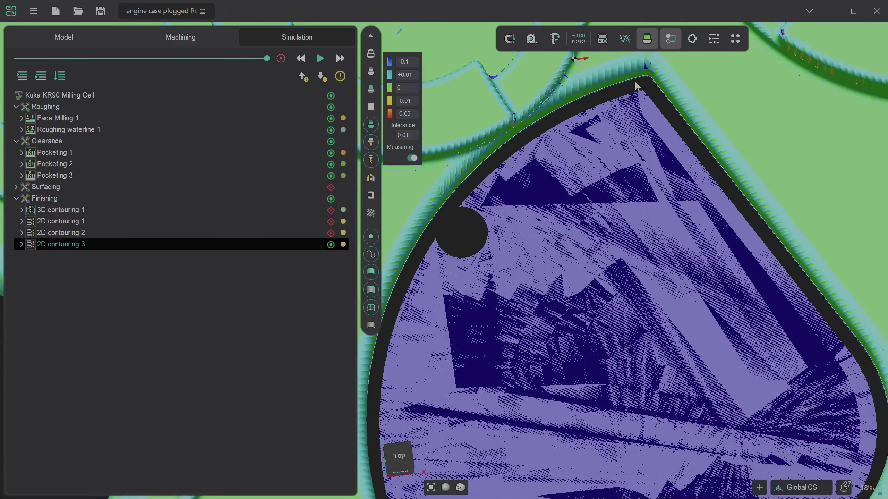
- Examine the deviation colours across the whole engine case, including its remaining openings and holes
{"action": "scroll", "coordinate": [670, 181], "scroll_direction": "down", "scroll_amount": 8}
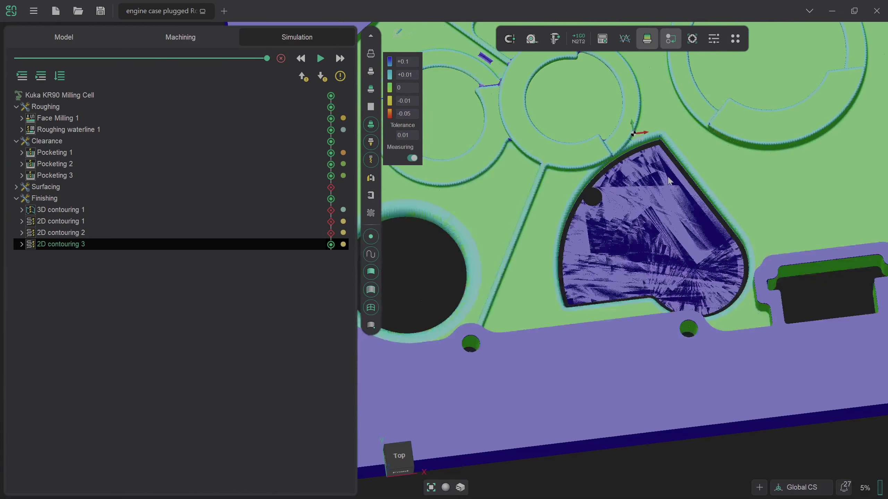
{"action": "scroll", "coordinate": [658, 239], "scroll_direction": "up", "scroll_amount": 3}
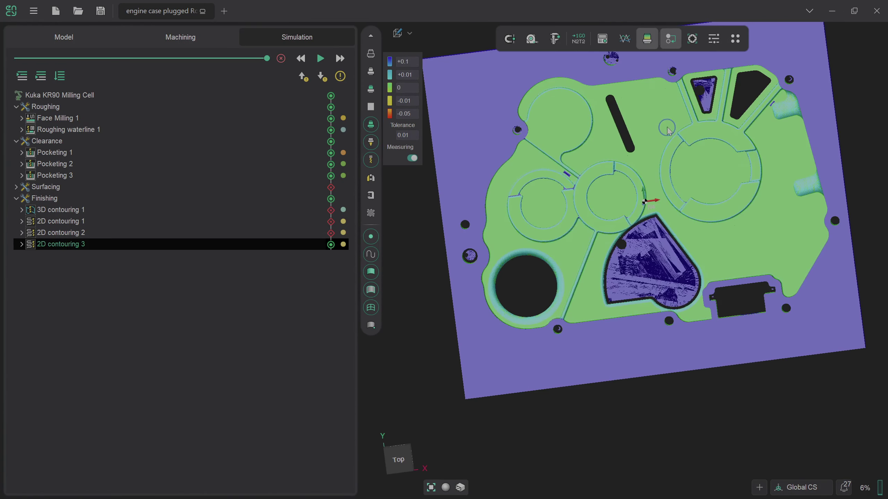
{"action": "right_click_drag", "start_coordinate": [659, 239], "coordinate": [640, 165]}
{"action": "scroll", "coordinate": [640, 166], "scroll_direction": "down", "scroll_amount": 3}
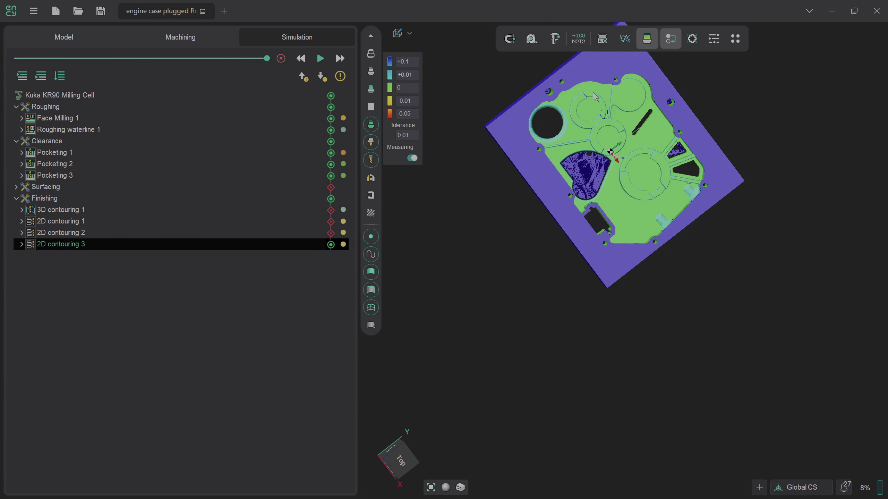
{"action": "scroll", "coordinate": [596, 95], "scroll_direction": "up", "scroll_amount": 1}
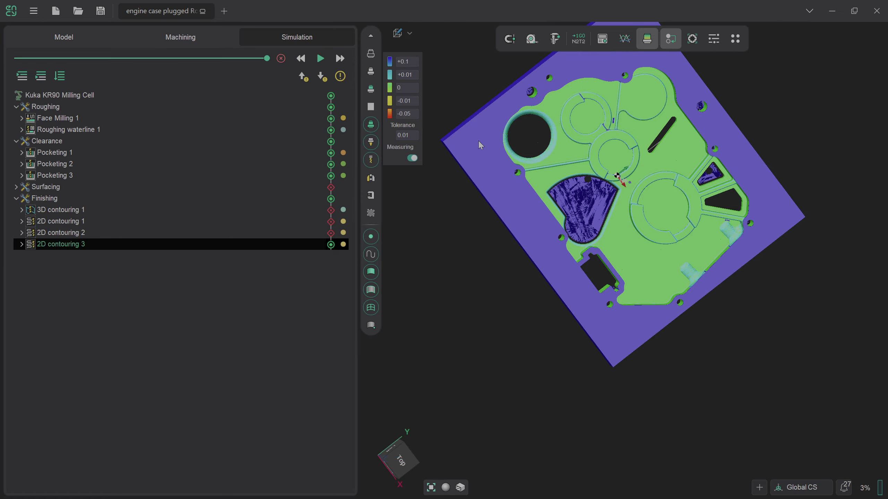